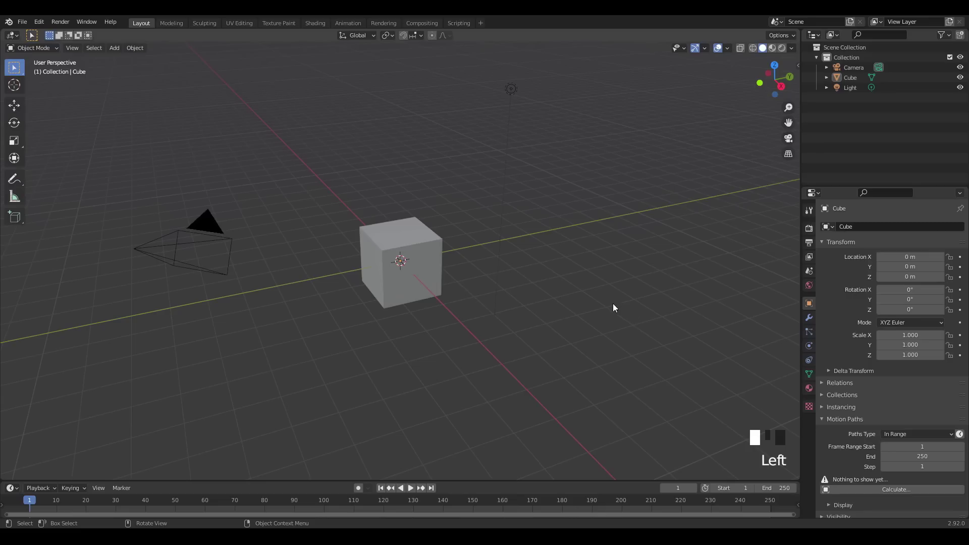
# Replace the default scene objects with a mesh plane and stand it upright with a 90° rotation about X.
pyautogui.moveTo(774, 80)
pyautogui.mouseDown()
pyautogui.moveTo(767, 84)
pyautogui.moveTo(786, 78)
pyautogui.mouseUp()
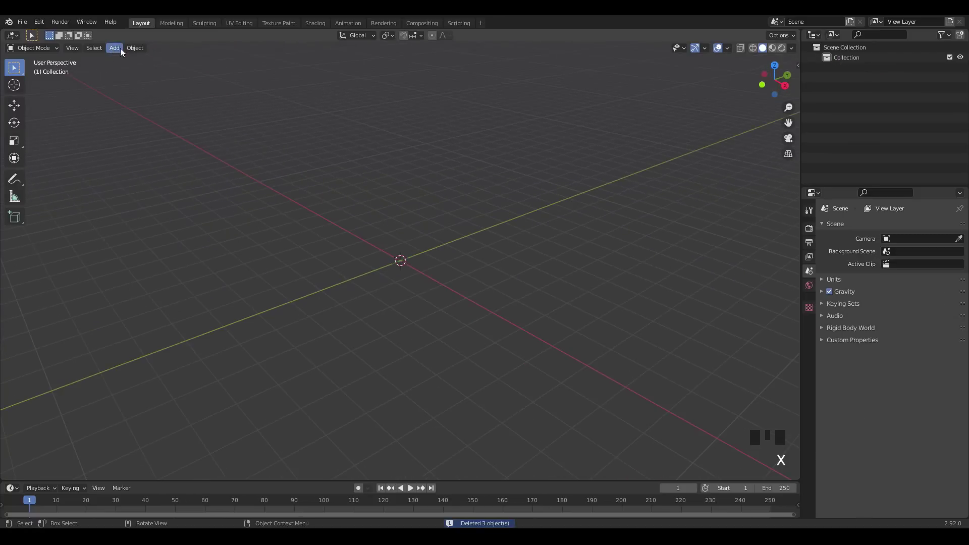
pyautogui.click(119, 49)
pyautogui.moveTo(129, 63)
pyautogui.click(201, 62)
pyautogui.moveTo(764, 80)
pyautogui.mouseDown()
pyautogui.moveTo(790, 63)
pyautogui.moveTo(765, 78)
pyautogui.moveTo(762, 95)
pyautogui.mouseUp()
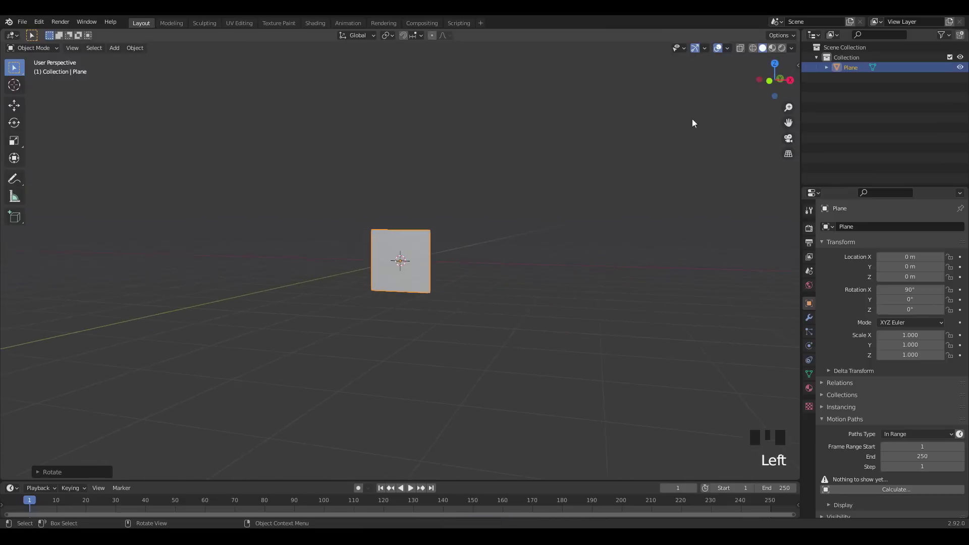
pyautogui.scroll(3, 690, 122)
pyautogui.click(774, 80)
pyautogui.scroll(5, 337, 249)
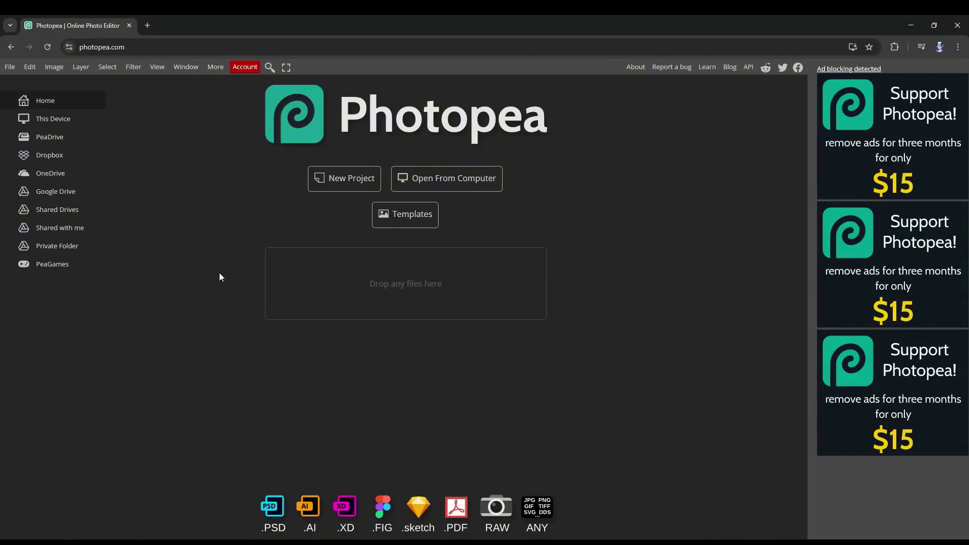
# Switch to Photopea and create a new project of 900 × 900 pixels.
pyautogui.click(317, 181)
pyautogui.doubleClick(624, 157)
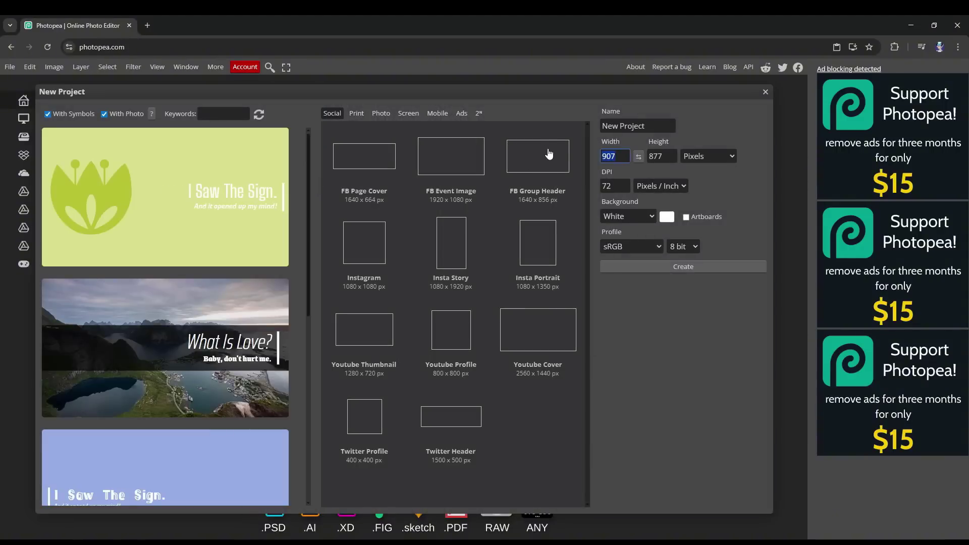
pyautogui.write('900')
pyautogui.press('Tab')
pyautogui.write('900')
pyautogui.click(653, 267)
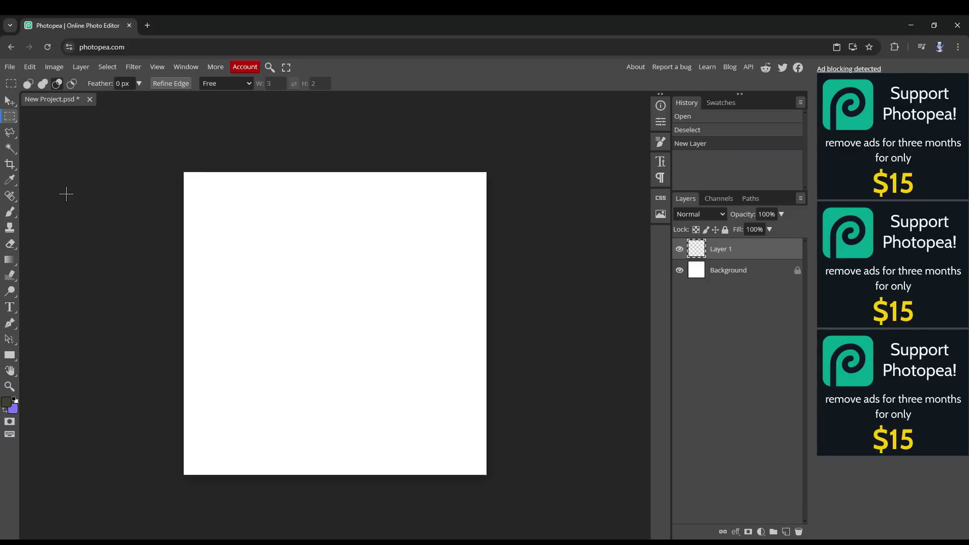
# Select six freehand leaf shapes with the Lasso tool, three across the upper canvas and three across the lower canvas.
pyautogui.click(10, 132)
pyautogui.rightClick(10, 132)
pyautogui.click(53, 133)
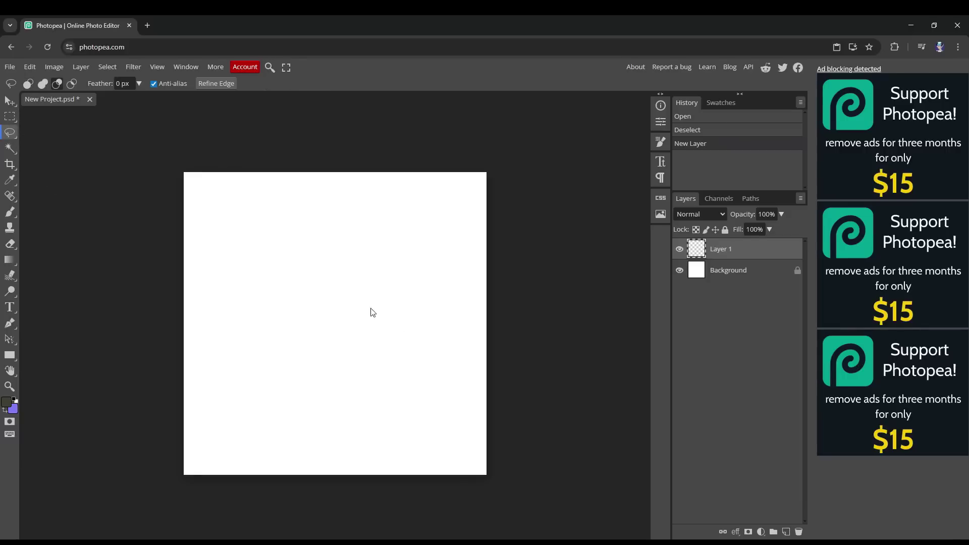
pyautogui.moveTo(230, 213)
pyautogui.mouseDown()
pyautogui.moveTo(281, 287)
pyautogui.moveTo(237, 214)
pyautogui.mouseUp()
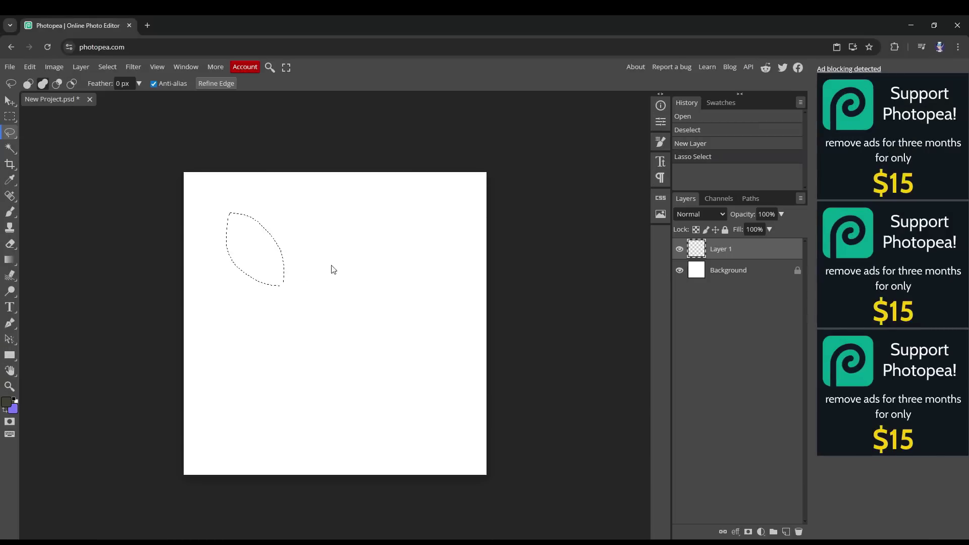
pyautogui.moveTo(405, 233); pyautogui.dragTo(432, 206)
pyautogui.moveTo(317, 183)
pyautogui.mouseDown()
pyautogui.moveTo(346, 233)
pyautogui.moveTo(332, 176)
pyautogui.mouseUp()
pyautogui.moveTo(252, 368); pyautogui.dragTo(284, 413)
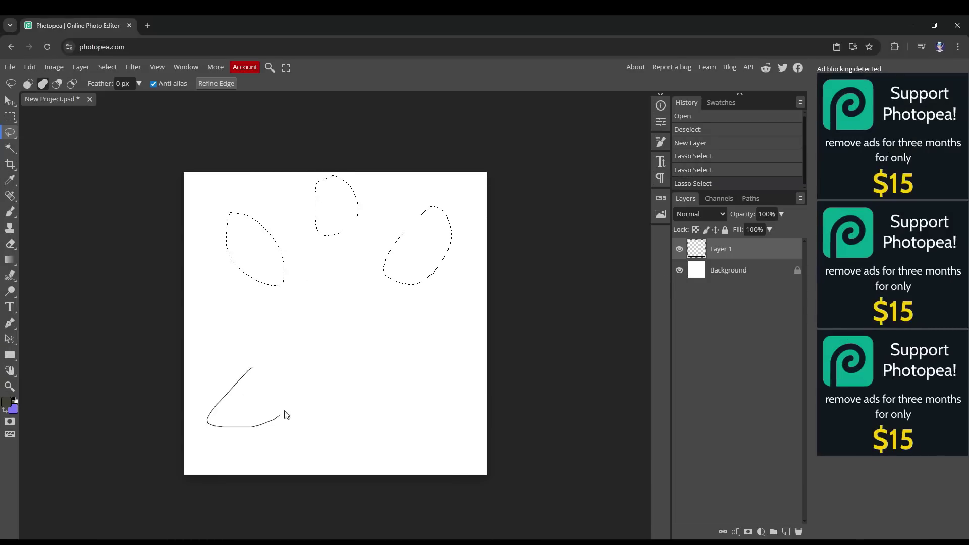
pyautogui.moveTo(468, 443); pyautogui.dragTo(398, 395)
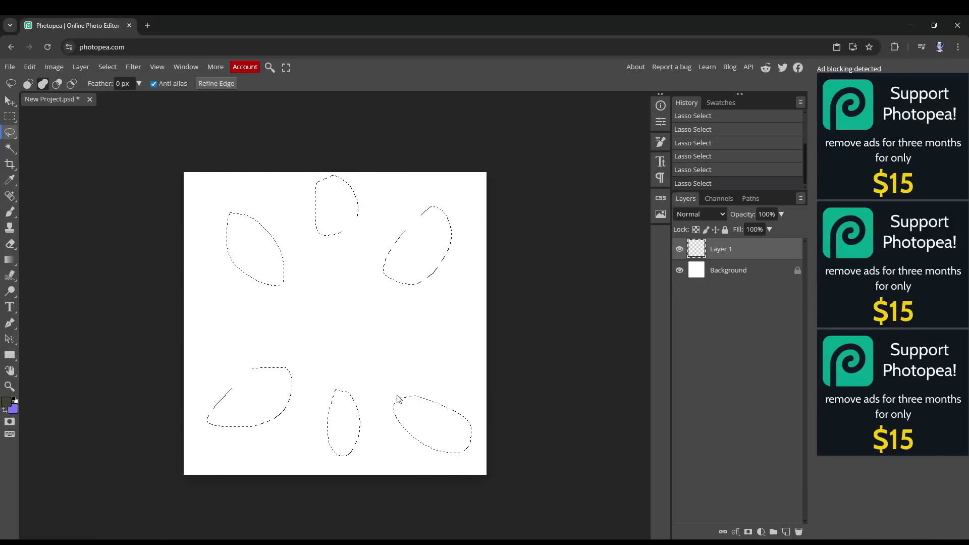
# Add more leaf shapes of varied sizes to the lasso selection, filling the gaps between the first six.
pyautogui.moveTo(279, 305)
pyautogui.mouseDown()
pyautogui.moveTo(245, 332)
pyautogui.moveTo(274, 316)
pyautogui.mouseUp()
pyautogui.moveTo(298, 379); pyautogui.dragTo(301, 393)
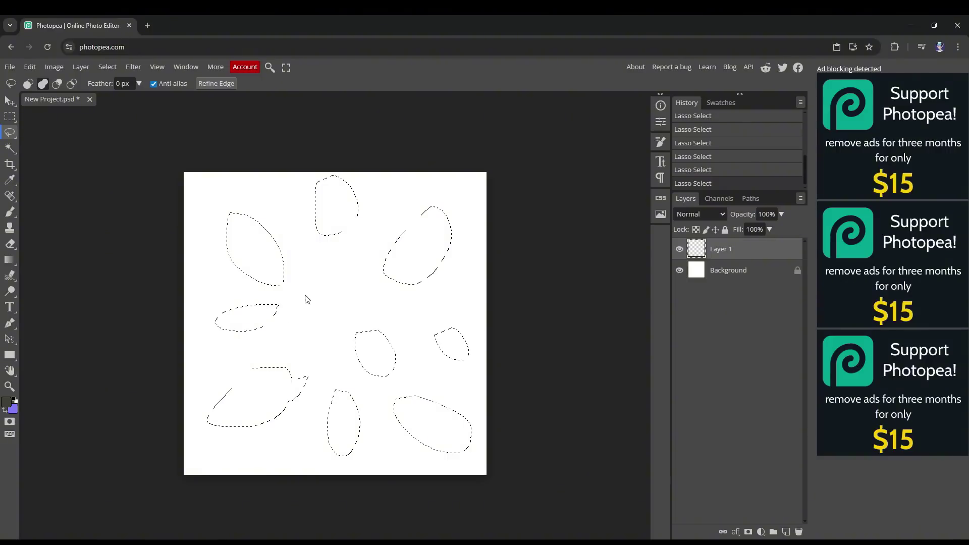
pyautogui.moveTo(305, 298); pyautogui.dragTo(338, 308)
pyautogui.hotkey('ctrl', 'alt', 'z')
pyautogui.moveTo(248, 205); pyautogui.dragTo(290, 227)
pyautogui.moveTo(224, 230); pyautogui.dragTo(229, 250)
pyautogui.moveTo(404, 230); pyautogui.dragTo(422, 215)
pyautogui.moveTo(415, 273)
pyautogui.mouseDown()
pyautogui.moveTo(449, 274)
pyautogui.moveTo(420, 283)
pyautogui.mouseUp()
pyautogui.moveTo(354, 248)
pyautogui.mouseDown()
pyautogui.moveTo(377, 263)
pyautogui.moveTo(355, 246)
pyautogui.mouseUp()
pyautogui.moveTo(242, 382)
pyautogui.mouseDown()
pyautogui.moveTo(212, 387)
pyautogui.moveTo(219, 399)
pyautogui.mouseUp()
pyautogui.hotkey('ctrl', 'z')
pyautogui.keyDown('shift'); pyautogui.moveTo(299, 427); pyautogui.dragTo(314, 427); pyautogui.keyUp('shift')
pyautogui.moveTo(379, 423)
pyautogui.keyDown('shift'); pyautogui.mouseDown()
pyautogui.moveTo(396, 457)
pyautogui.moveTo(386, 421)
pyautogui.mouseUp(); pyautogui.keyUp('shift')
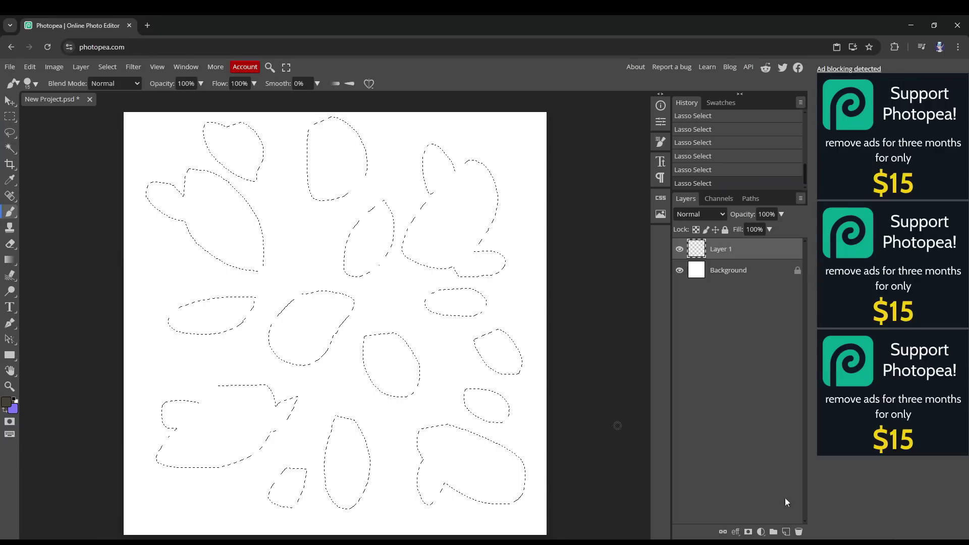
# Paint the selected leaf shapes yellow on a new layer and hide the white Background layer.
pyautogui.click(786, 531)
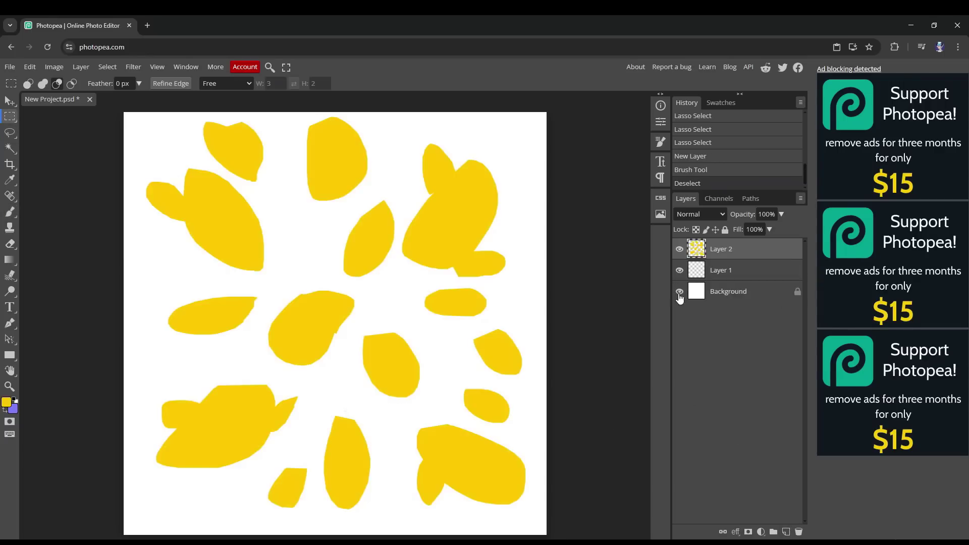
pyautogui.click(679, 292)
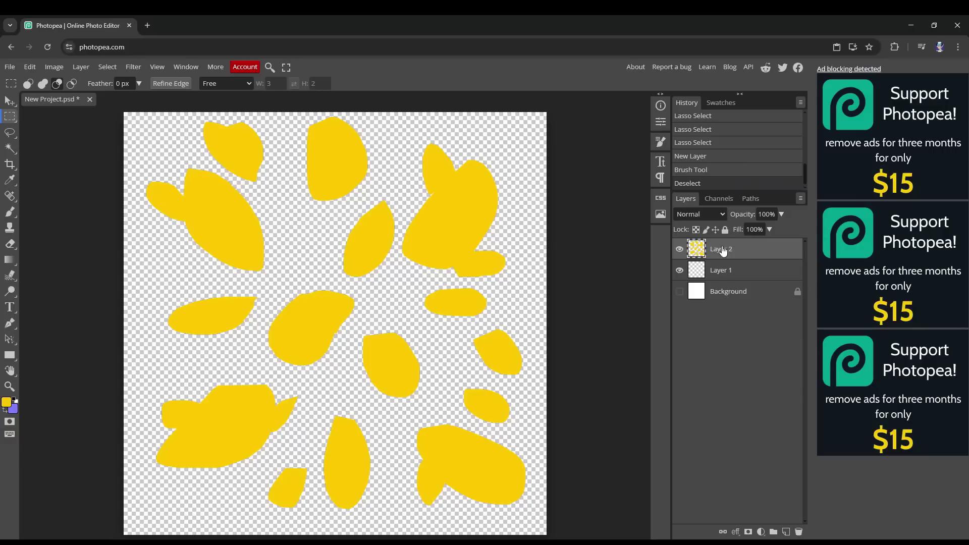
pyautogui.click(679, 249)
pyautogui.click(680, 249)
# Turn the leaves on Layer 2 white using Hue/Saturation with Lightness 100.
pyautogui.hotkey('ctrl', 'u')
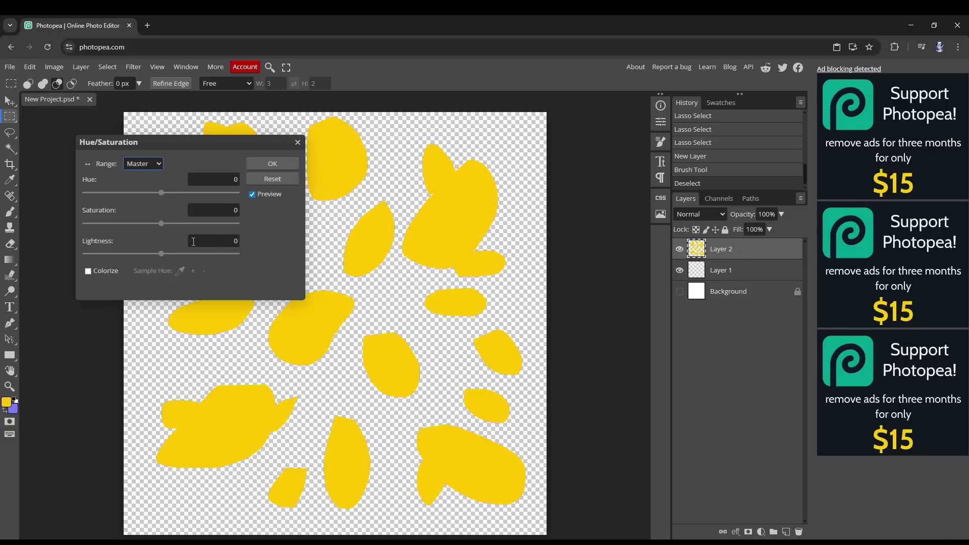
pyautogui.moveTo(161, 254); pyautogui.dragTo(281, 259)
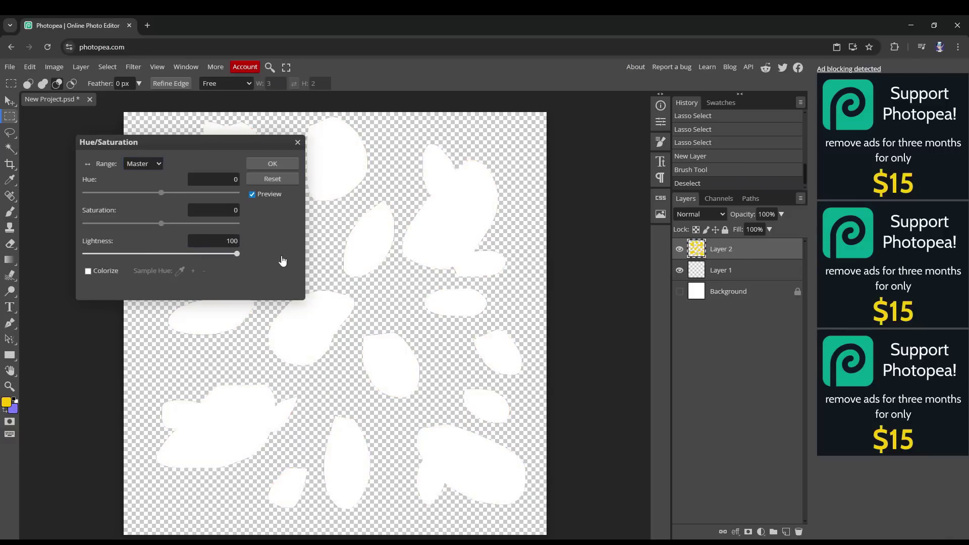
pyautogui.click(255, 163)
pyautogui.hotkey('ctrl', 'd')
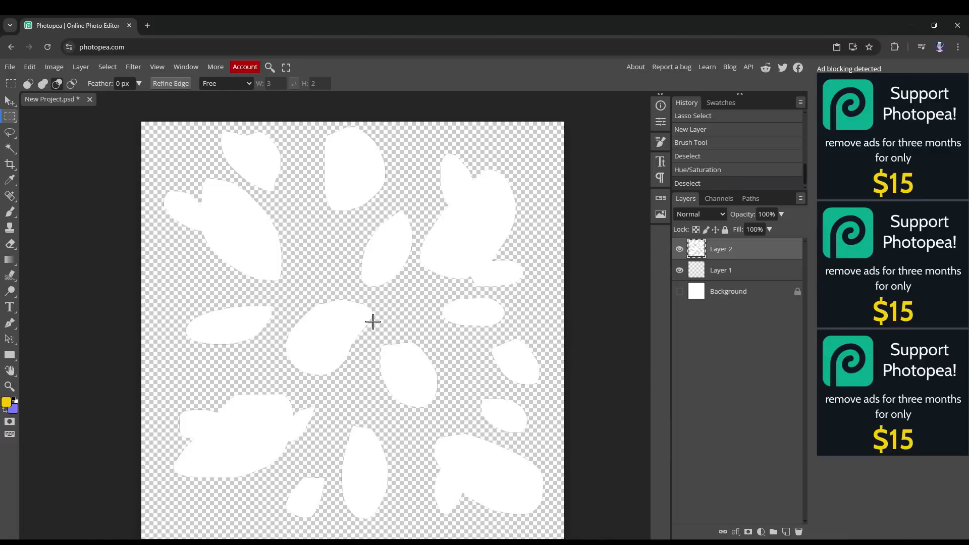
# Export the white leaf image with its transparent background as a PNG file.
pyautogui.click(10, 67)
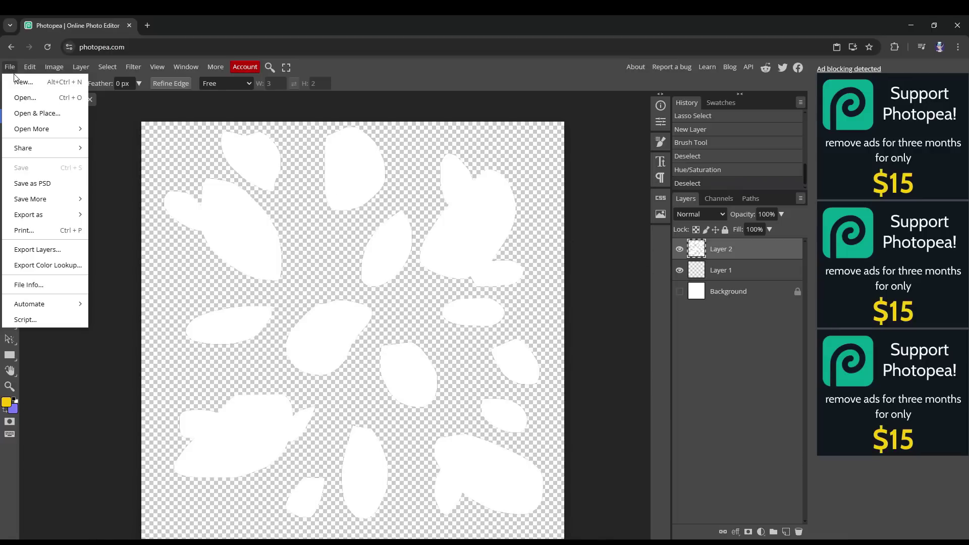
pyautogui.moveTo(58, 215)
pyautogui.click(121, 217)
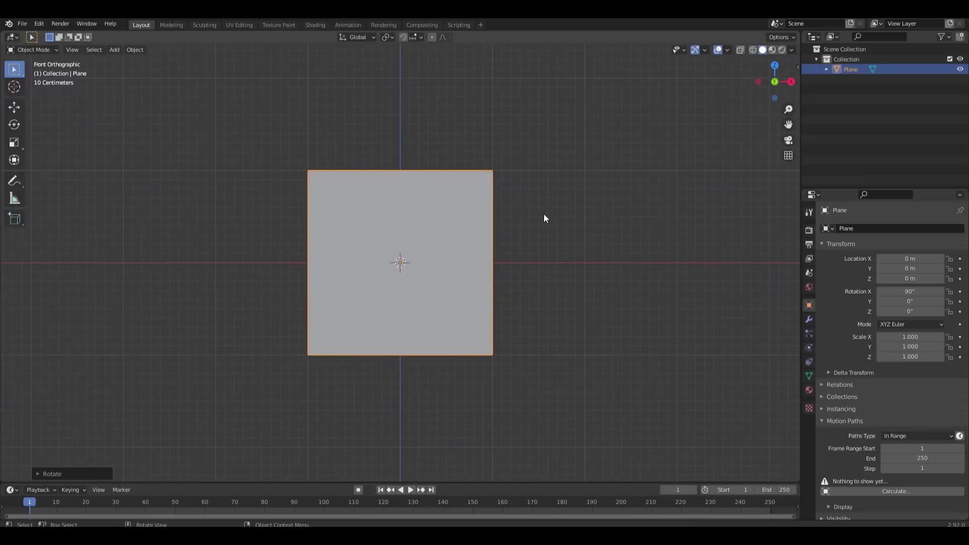
# Switch to Blender and open leaftex.png behind the plane's UV map in the UV Editing workspace.
pyautogui.click(239, 25)
pyautogui.press('KP_1')
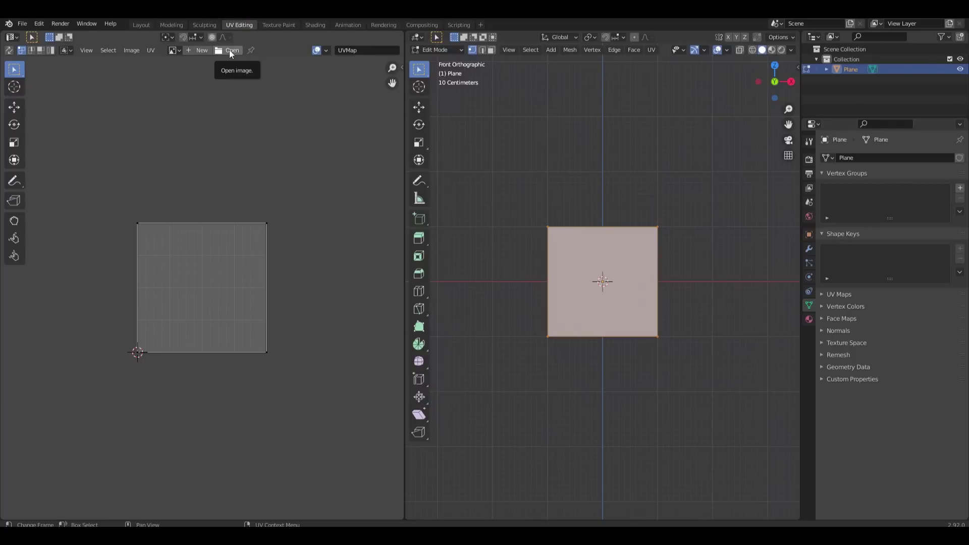
pyautogui.click(229, 50)
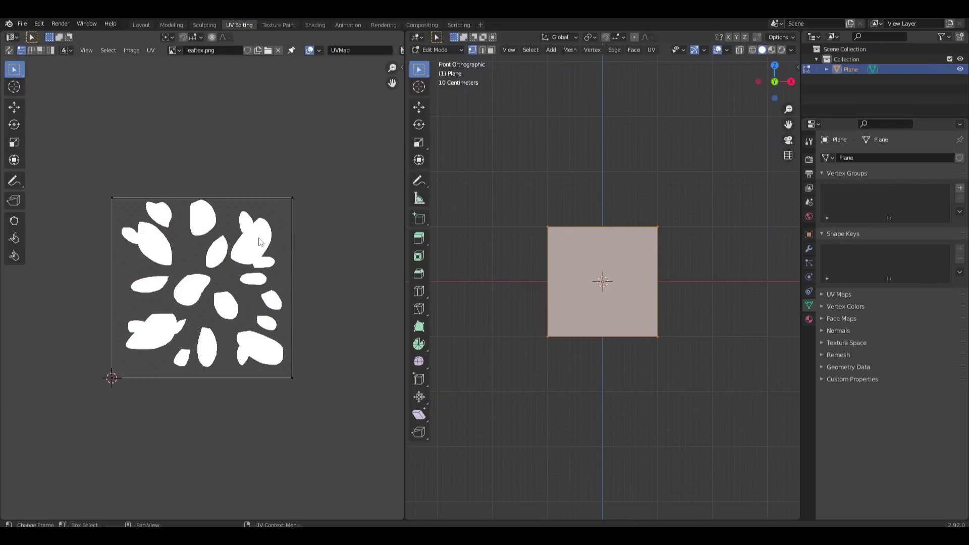
pyautogui.scroll(2, 666, 302)
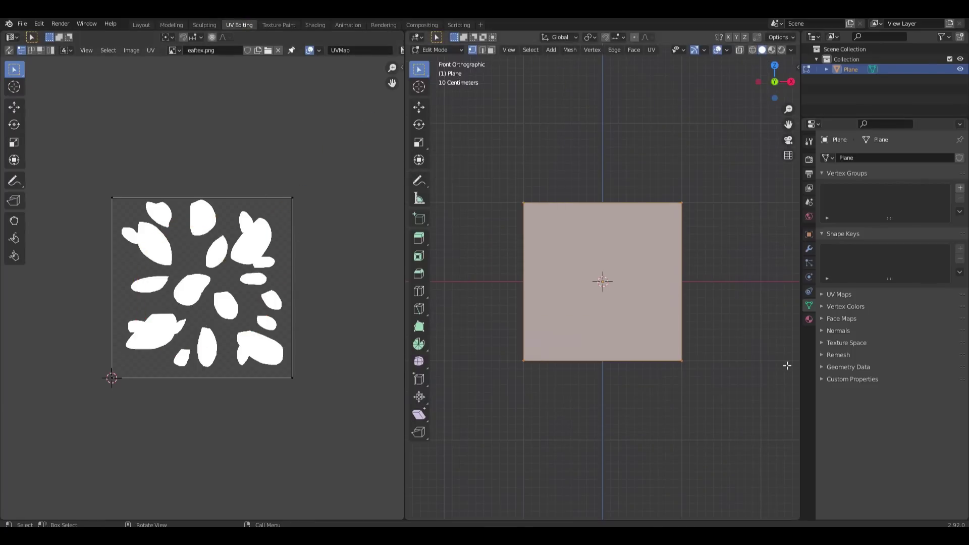
# Give the plane a new material with an Image Texture using leaftex.png as its Base Color.
pyautogui.click(808, 319)
pyautogui.click(893, 204)
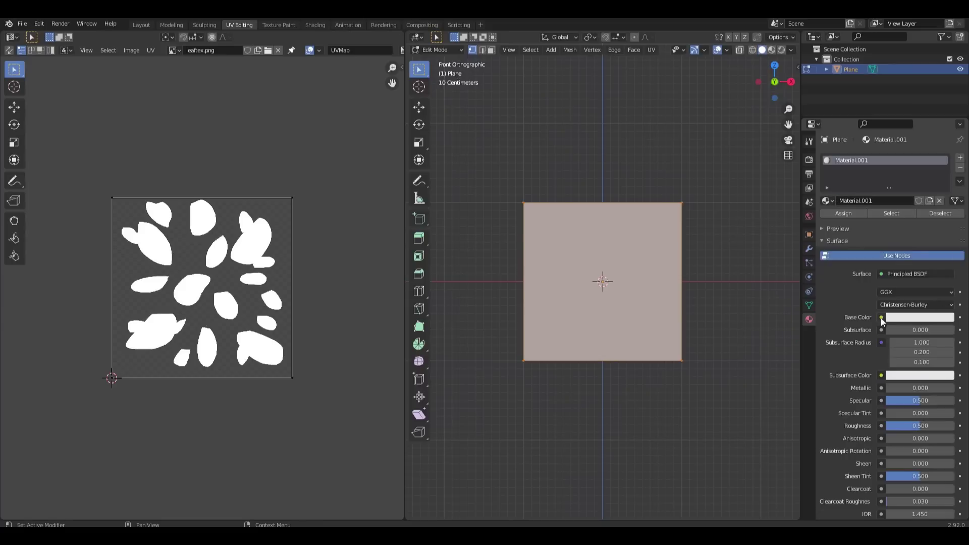
pyautogui.click(881, 318)
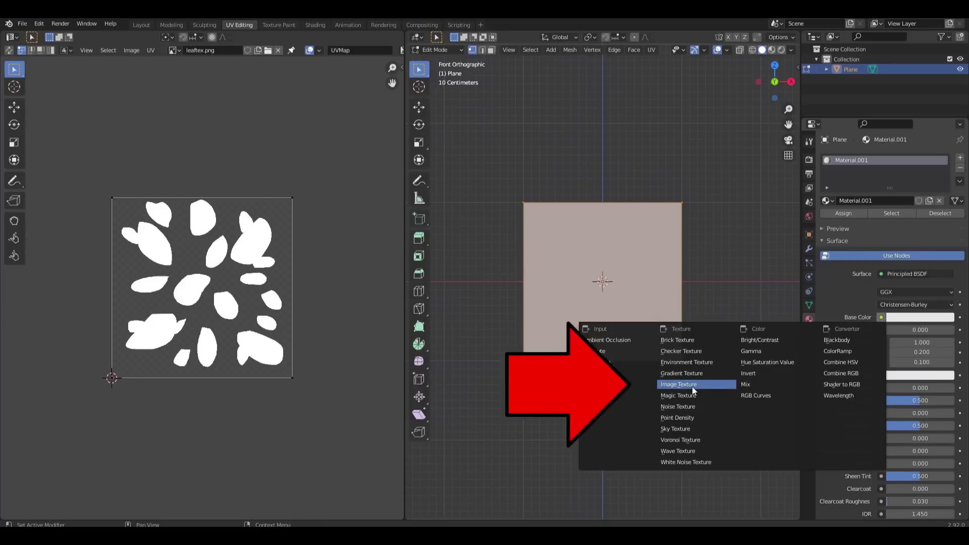
pyautogui.click(691, 387)
pyautogui.click(825, 331)
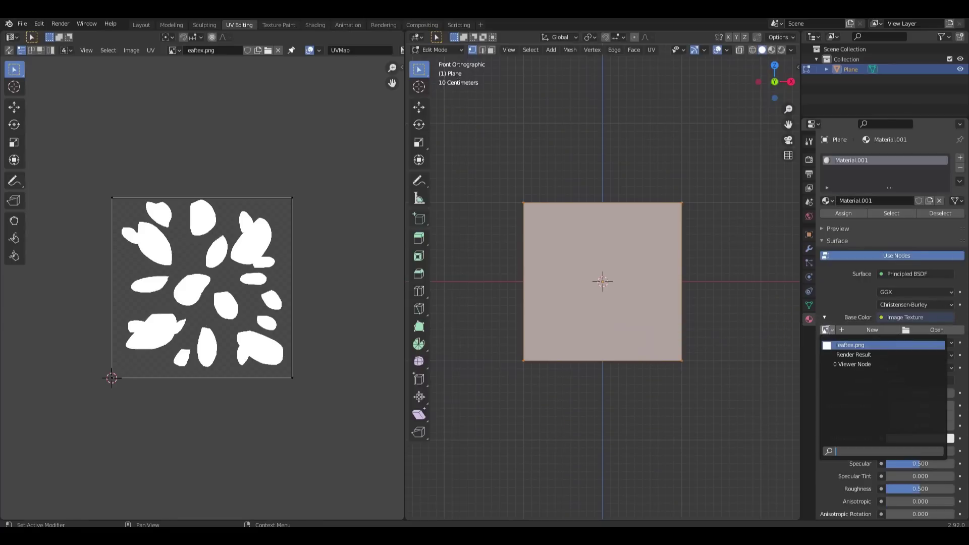
pyautogui.click(842, 346)
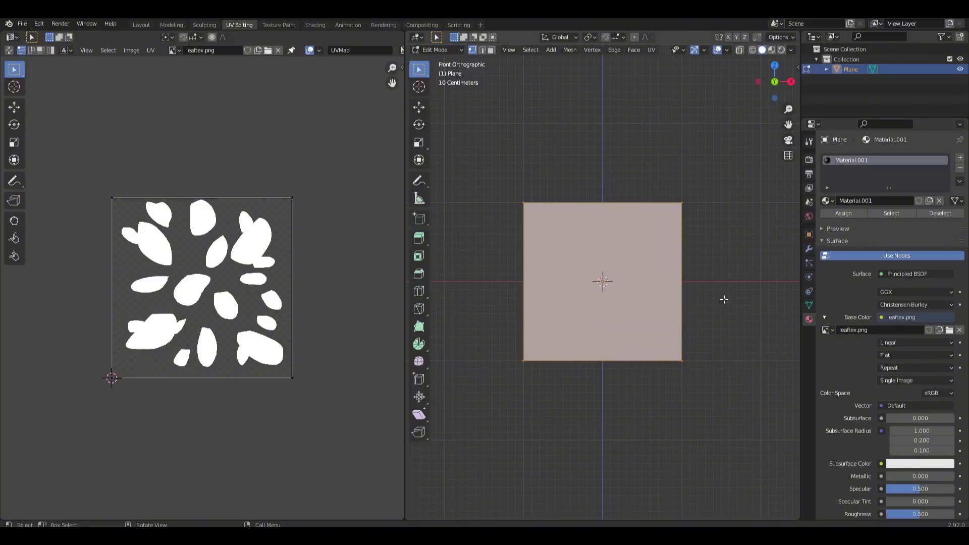
# Set the viewport shading color to Texture and return to the Layout workspace.
pyautogui.click(791, 49)
pyautogui.click(830, 188)
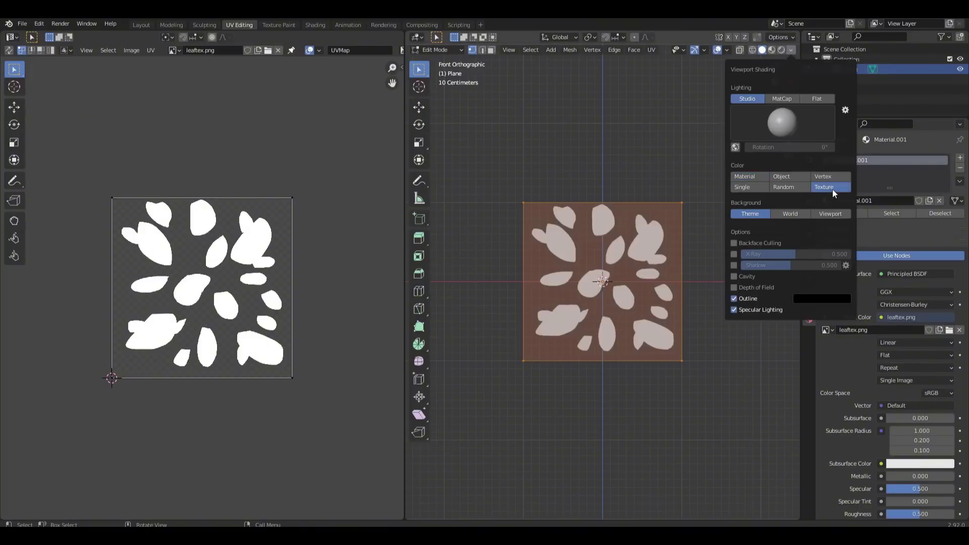
pyautogui.click(141, 25)
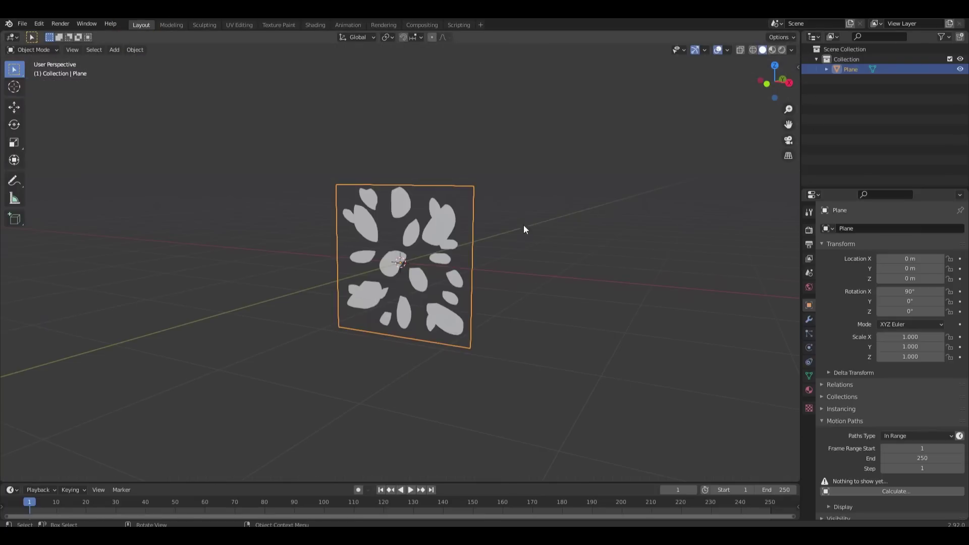
# Build a leaf cluster in Edit Mode from copies of the textured plane, rotating and moving them to different angles.
pyautogui.press('g')
pyautogui.press('Escape')
pyautogui.press('r')
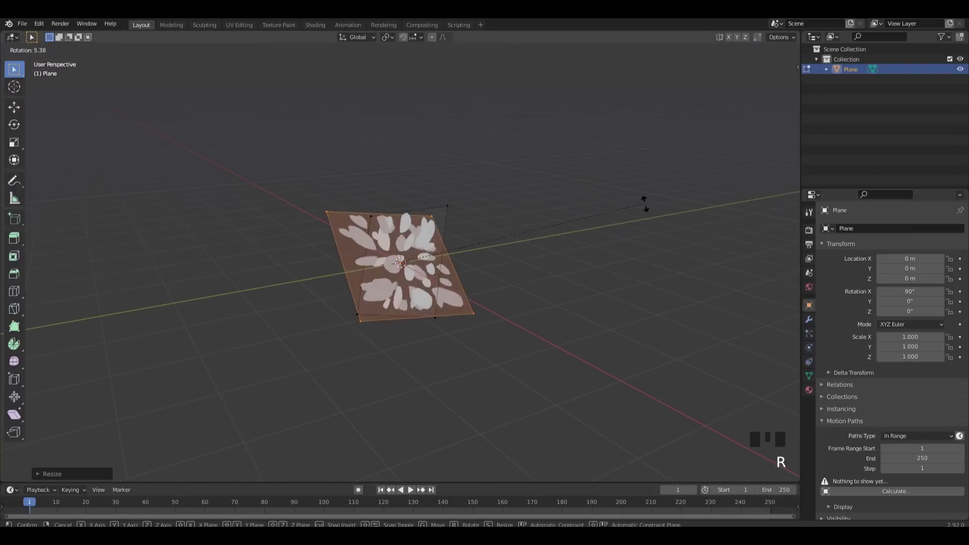
pyautogui.click(646, 217)
pyautogui.press('g')
pyautogui.click(652, 256)
pyautogui.press('r')
pyautogui.click(645, 268)
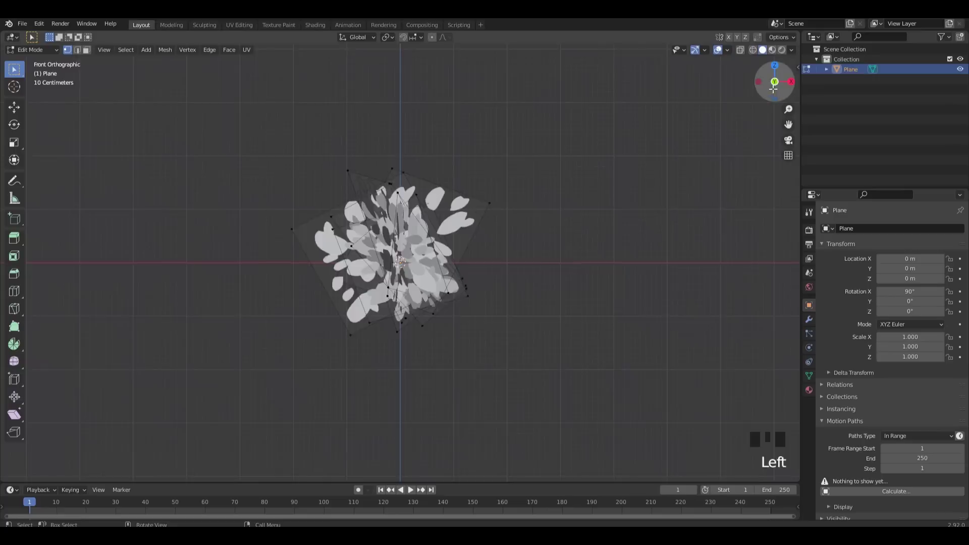
# Adjust individual leaf planes from the side views to fill out the cluster.
pyautogui.moveTo(774, 80)
pyautogui.mouseDown()
pyautogui.moveTo(706, 51)
pyautogui.moveTo(781, 85)
pyautogui.moveTo(761, 83)
pyautogui.moveTo(782, 83)
pyautogui.moveTo(774, 82)
pyautogui.mouseUp()
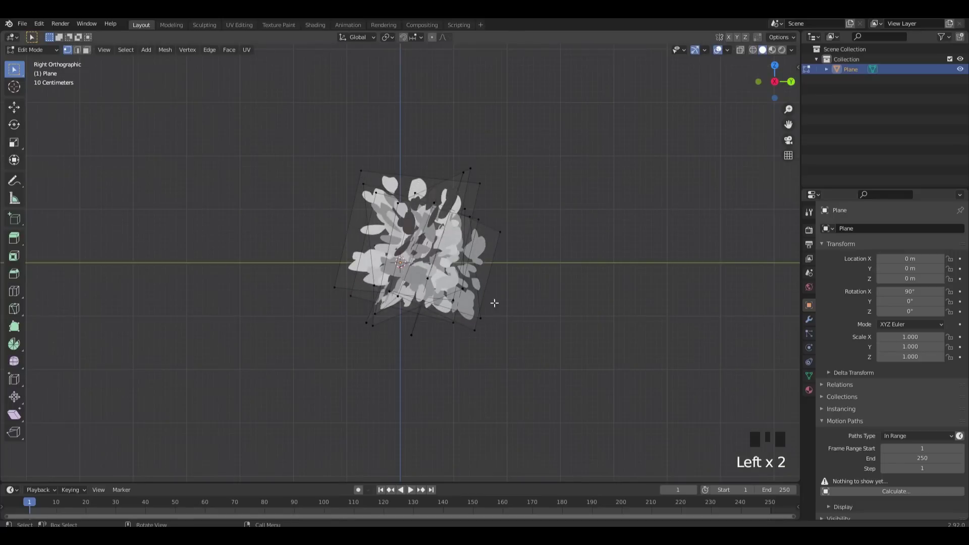
pyautogui.scroll(3, 562, 266)
pyautogui.click(281, 158)
pyautogui.press('l')
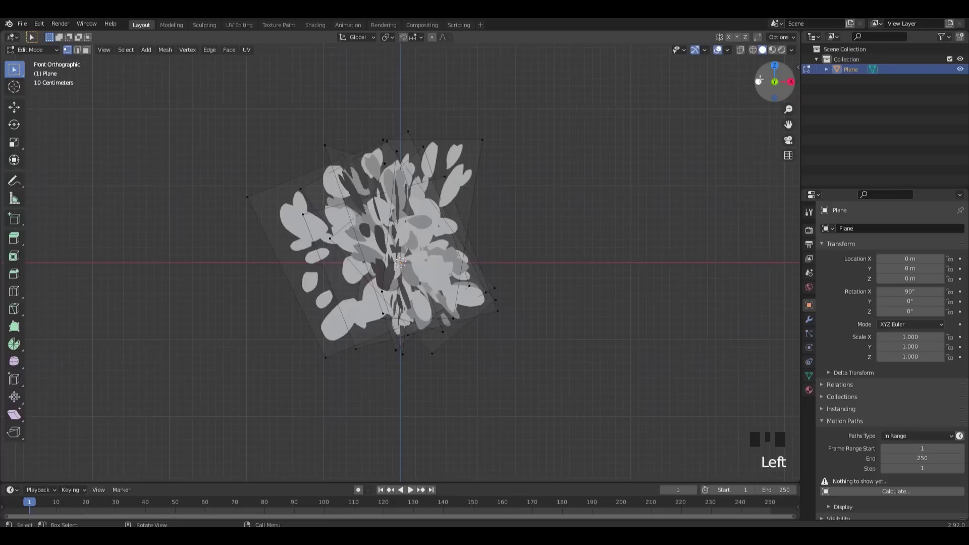
pyautogui.click(688, 147)
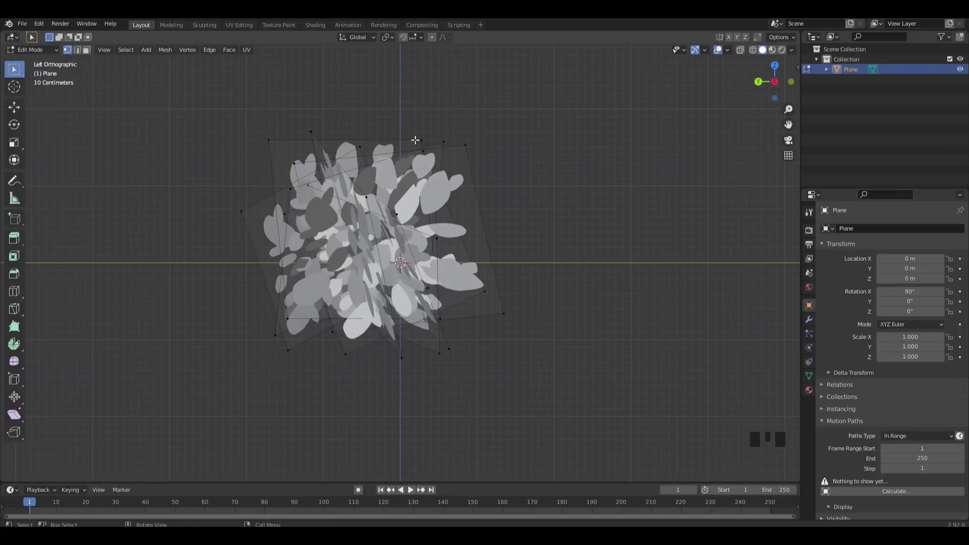
pyautogui.click(791, 82)
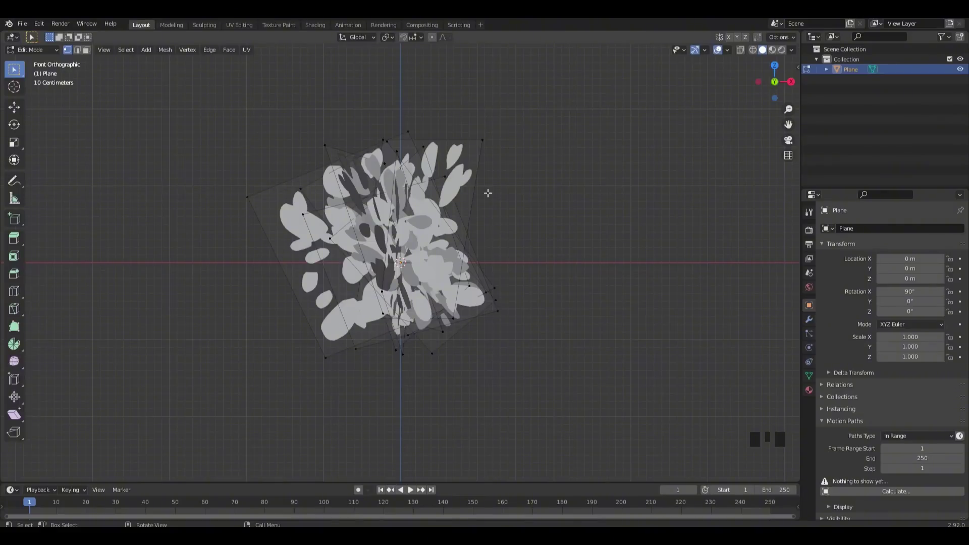
# In front view, move one linked leaf plane near the cluster's upper edge and rotate another near its middle.
pyautogui.press('l')
pyautogui.press('g')
pyautogui.click(489, 368)
pyautogui.press('l')
pyautogui.press('r')
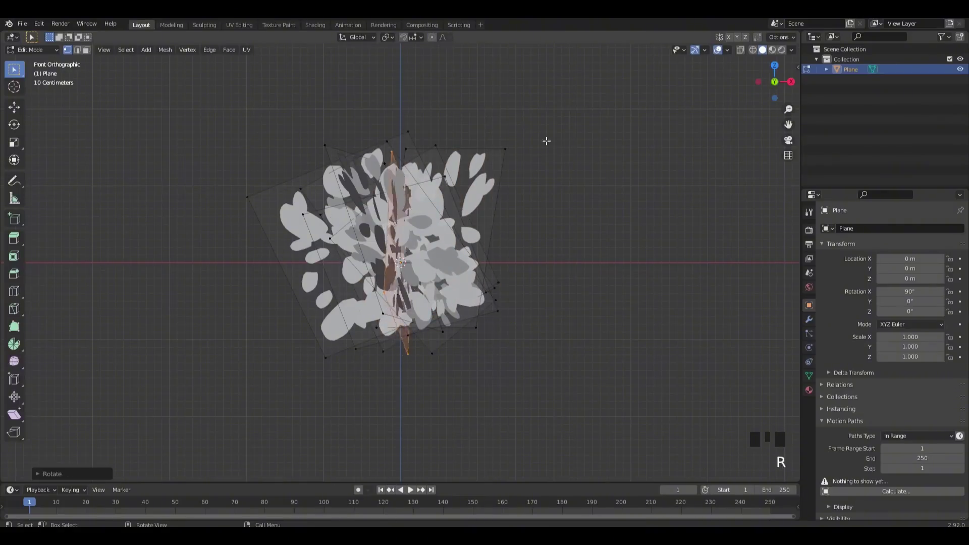
pyautogui.click(562, 171)
# In front view, reposition a linked leaf plane in the cluster and rotate it freely, leaving it tilted across the upper part.
pyautogui.press('l')
pyautogui.press('l')
pyautogui.press('f')
pyautogui.press('l')
pyautogui.press('g')
pyautogui.click(634, 203)
pyautogui.press('r')
pyautogui.press('r')
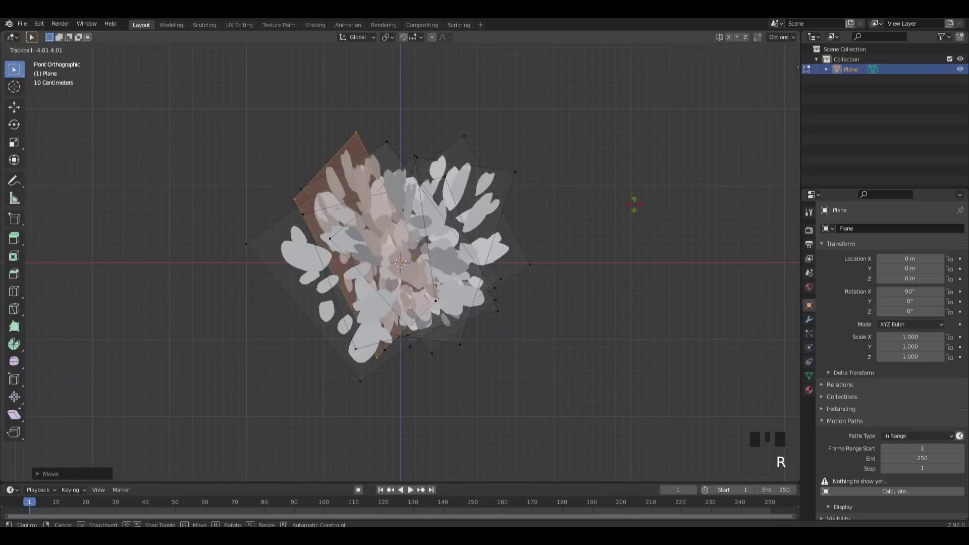
pyautogui.click(627, 190)
pyautogui.click(627, 190)
pyautogui.moveTo(774, 80); pyautogui.dragTo(888, 82)
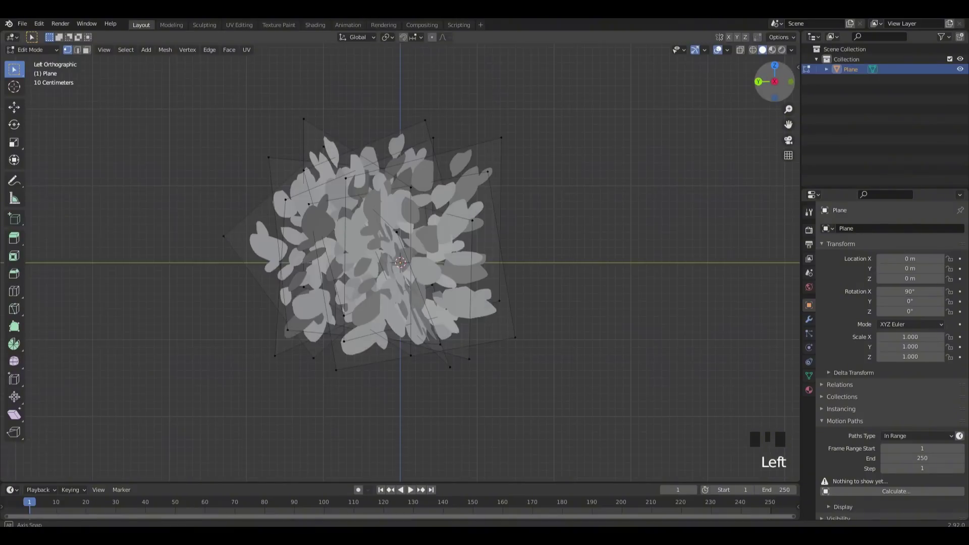
# Return to Object Mode and add a UV sphere at the centre of the leaf cluster.
pyautogui.click(27, 50)
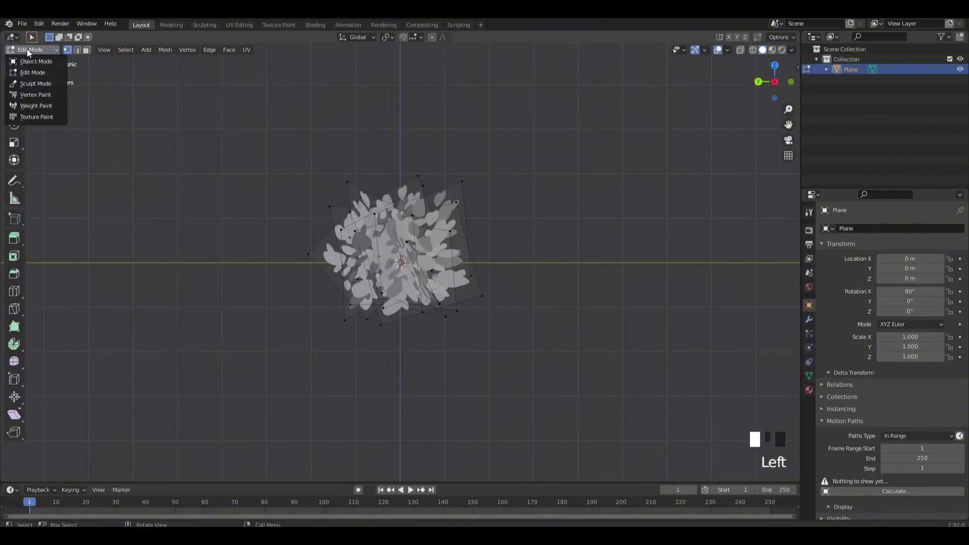
pyautogui.click(36, 61)
pyautogui.click(551, 147)
pyautogui.scroll(2, 552, 147)
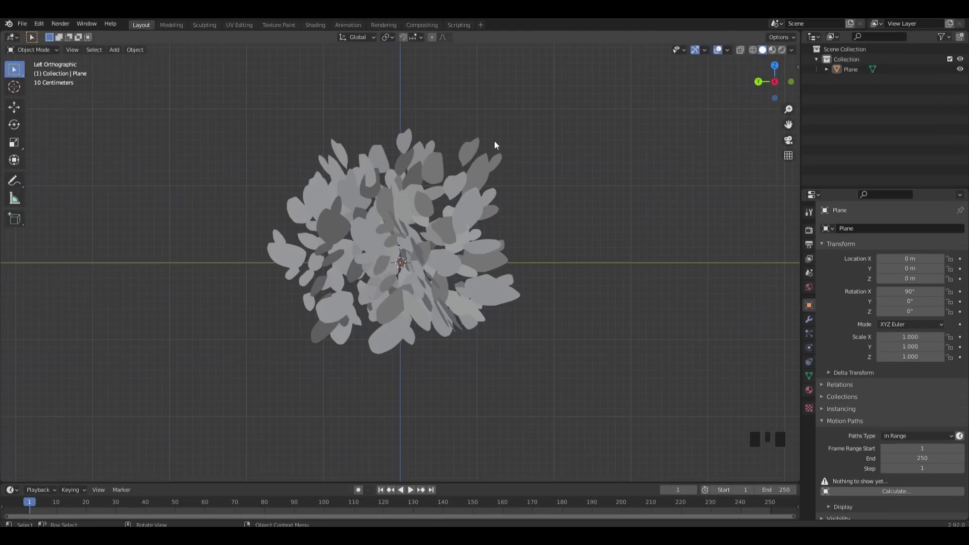
pyautogui.click(115, 50)
pyautogui.moveTo(122, 61)
pyautogui.click(231, 92)
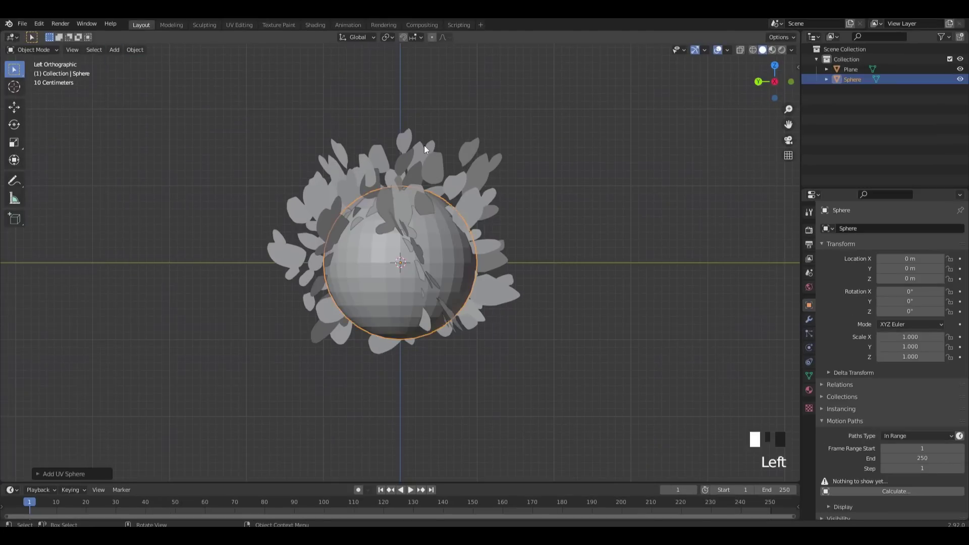
# Move the sphere straight up to about 3.1 m on Z so it sits clear above the leaf cluster.
pyautogui.scroll(-3, 522, 198)
pyautogui.press('g')
pyautogui.click(522, 58)
pyautogui.scroll(1, 535, 71)
pyautogui.press('g')
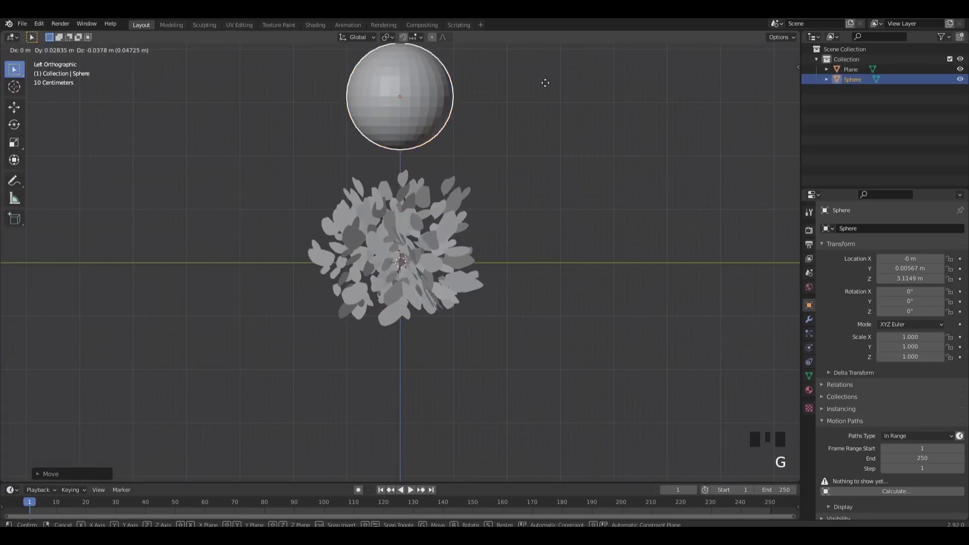
pyautogui.click(545, 83)
pyautogui.click(545, 84)
pyautogui.scroll(1, 501, 174)
# Add a Data Transfer modifier to the leaf cluster with the sphere as its source.
pyautogui.click(377, 230)
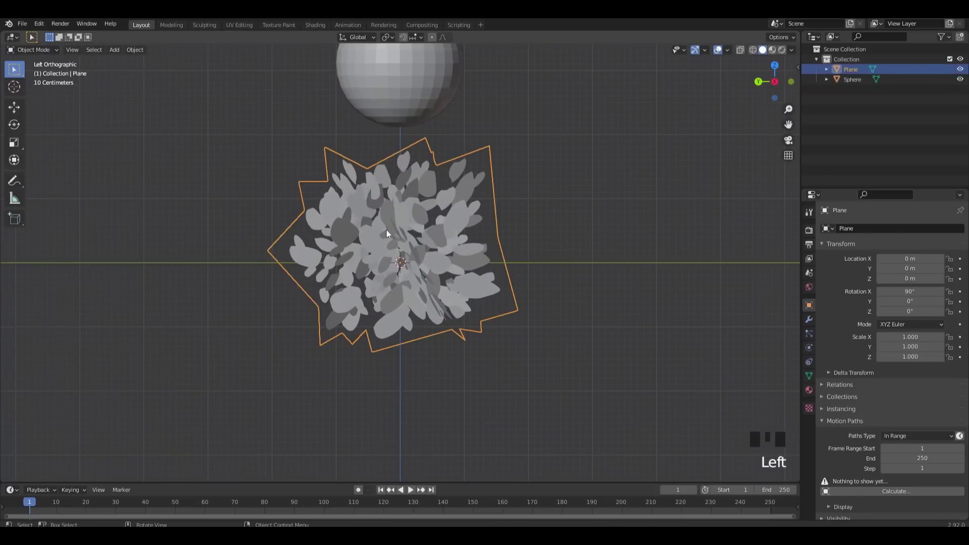
pyautogui.click(851, 68)
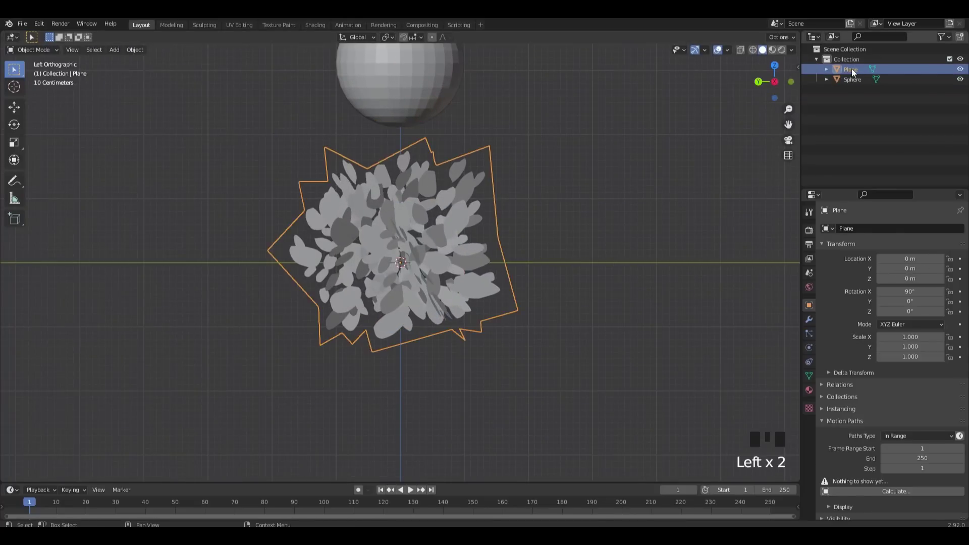
pyautogui.click(808, 318)
pyautogui.click(861, 228)
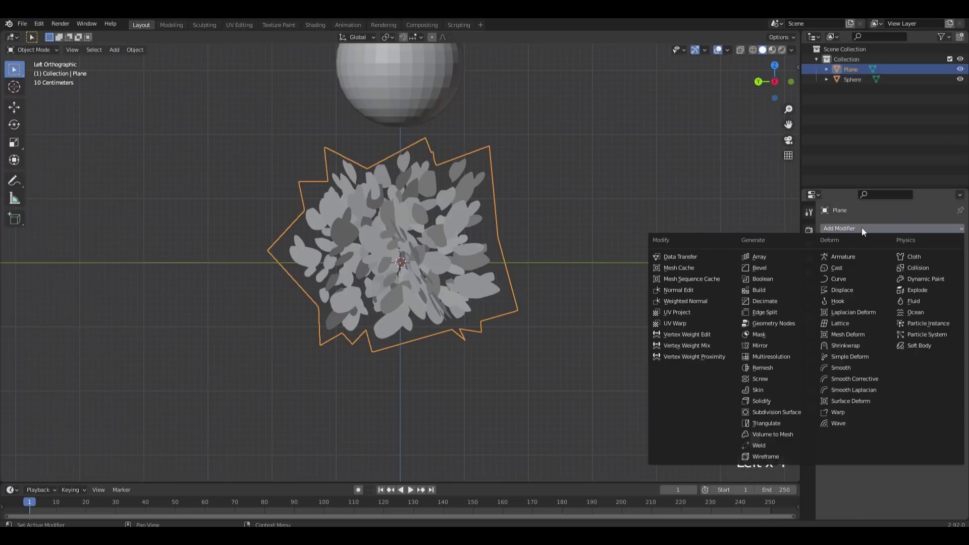
pyautogui.click(679, 256)
pyautogui.click(936, 260)
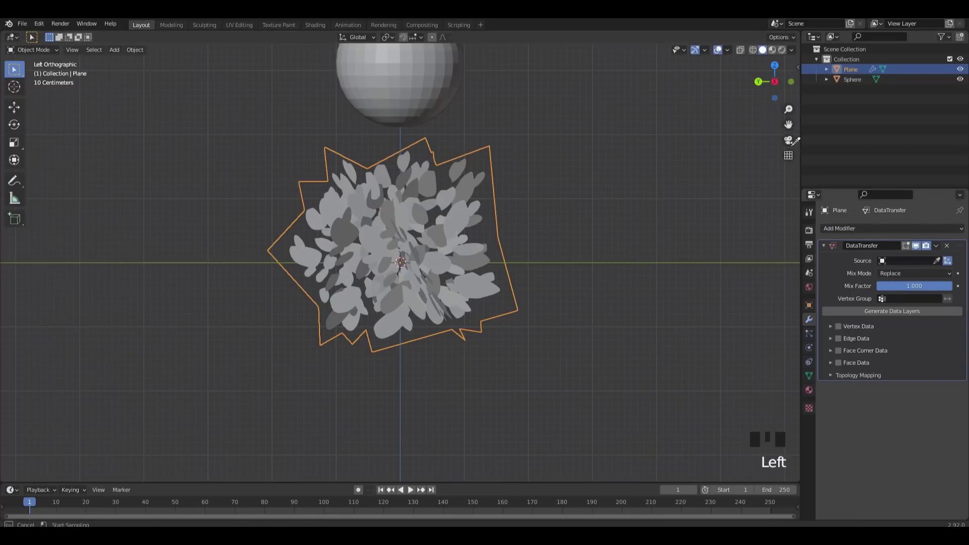
pyautogui.click(852, 79)
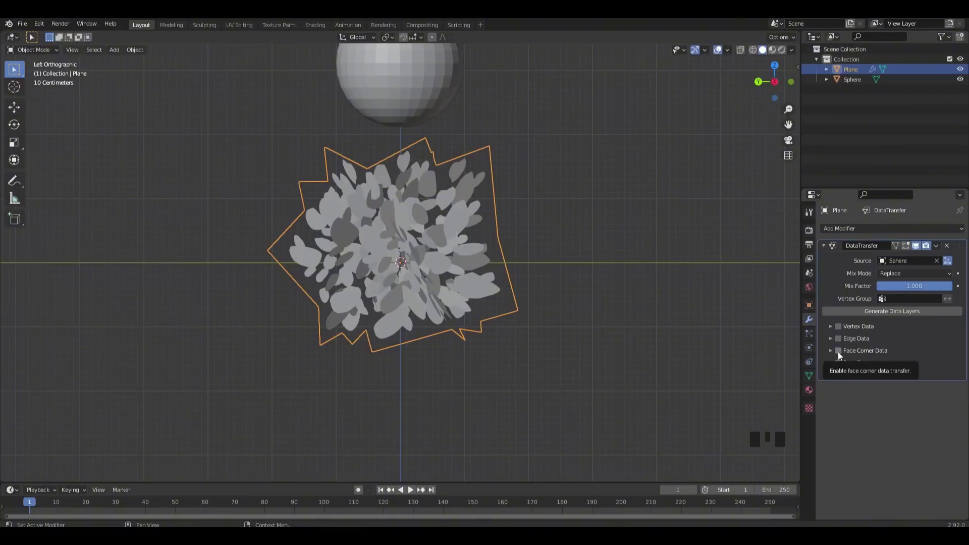
# Enable Face Corner Data with Custom Normals in the Data Transfer modifier and turn on Auto Smooth for the leaf mesh.
pyautogui.click(837, 351)
pyautogui.click(830, 352)
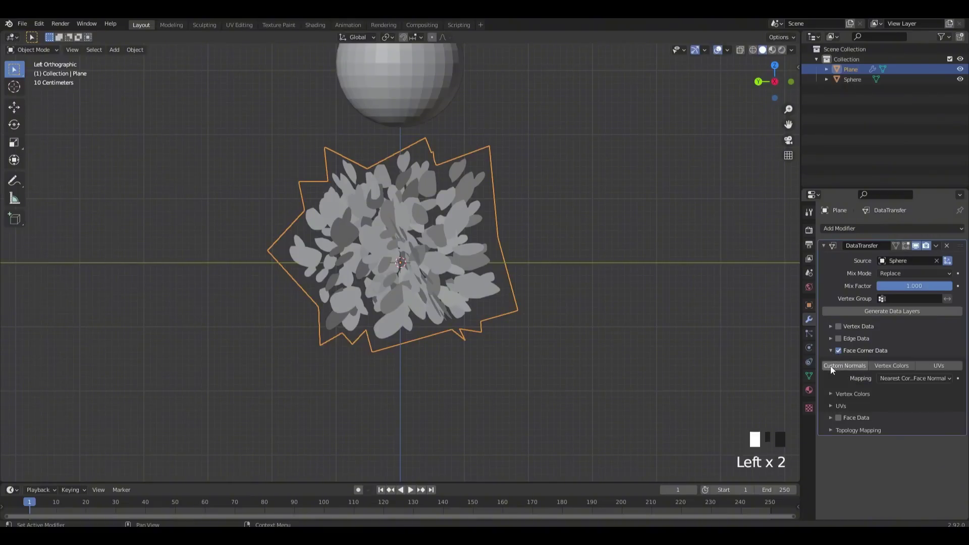
pyautogui.click(836, 367)
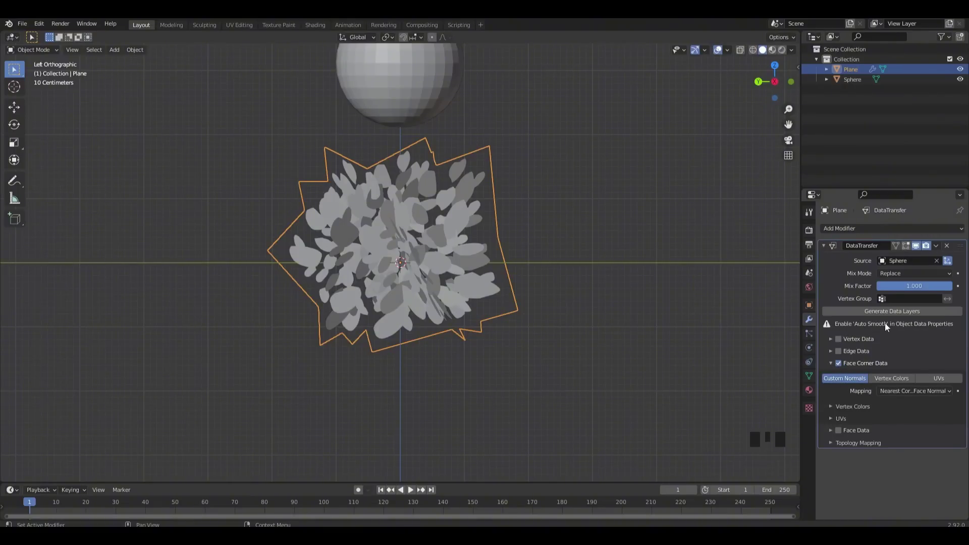
pyautogui.click(809, 375)
pyautogui.click(834, 401)
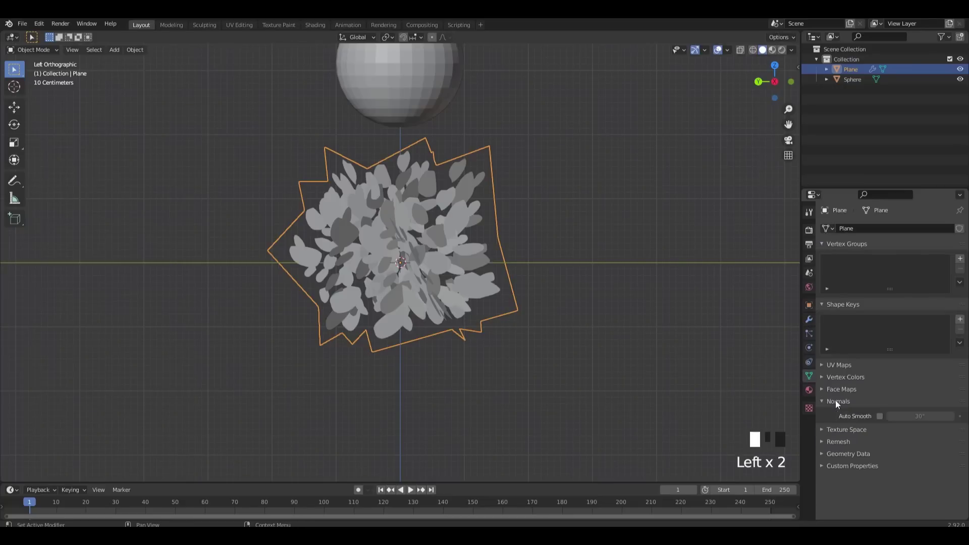
pyautogui.click(879, 416)
# Enter Edit Mode on the leaf cluster and turn on the Face Orientation overlay.
pyautogui.moveTo(766, 66)
pyautogui.mouseDown()
pyautogui.moveTo(779, 75)
pyautogui.moveTo(767, 68)
pyautogui.mouseUp()
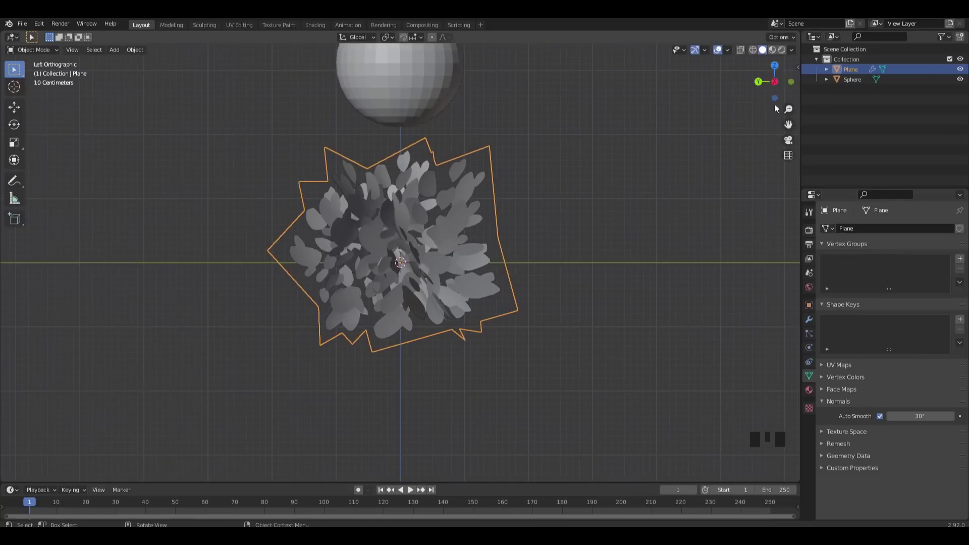
pyautogui.moveTo(788, 124); pyautogui.dragTo(785, 187)
pyautogui.scroll(-1, 364, 202)
pyautogui.scroll(2, 365, 202)
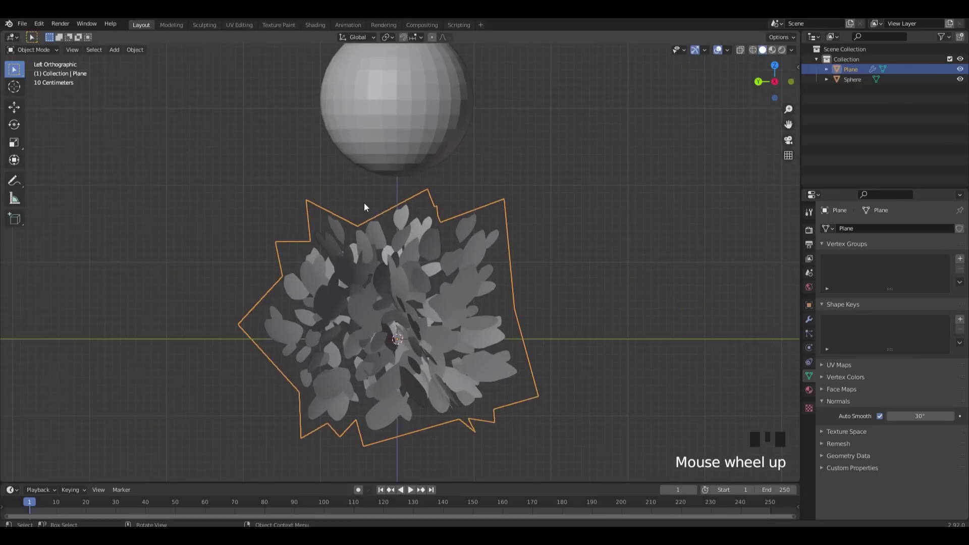
pyautogui.click(380, 317)
pyautogui.click(414, 303)
pyautogui.click(415, 302)
pyautogui.click(46, 49)
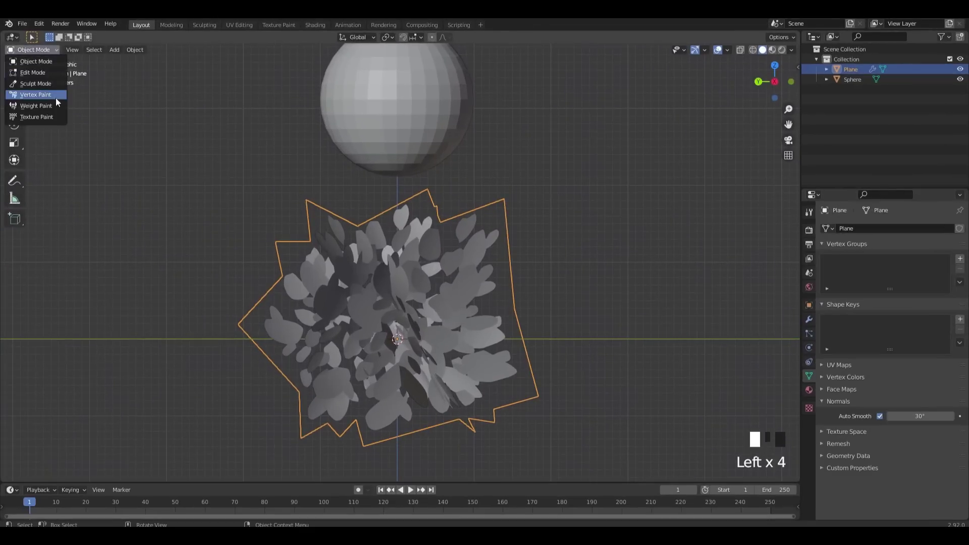
pyautogui.click(32, 72)
pyautogui.scroll(2, 726, 53)
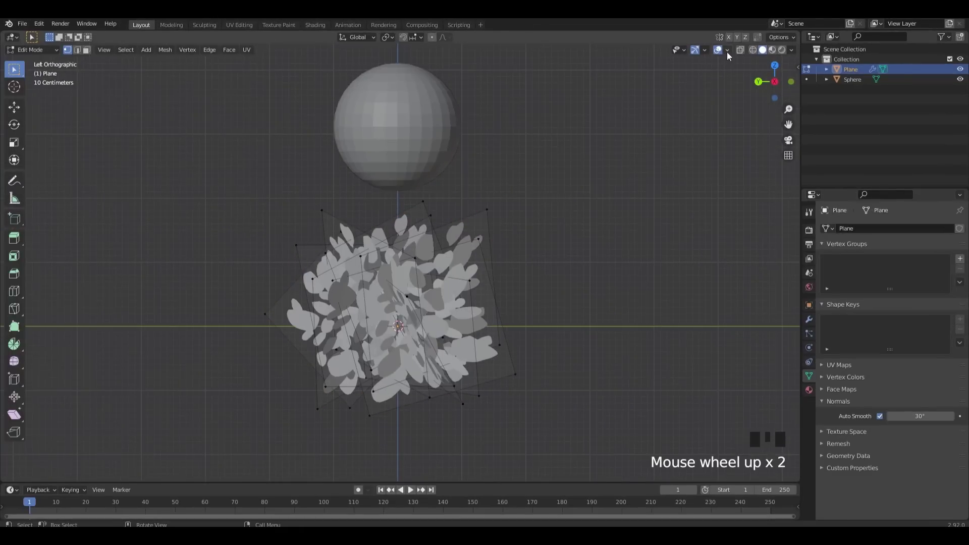
pyautogui.click(726, 51)
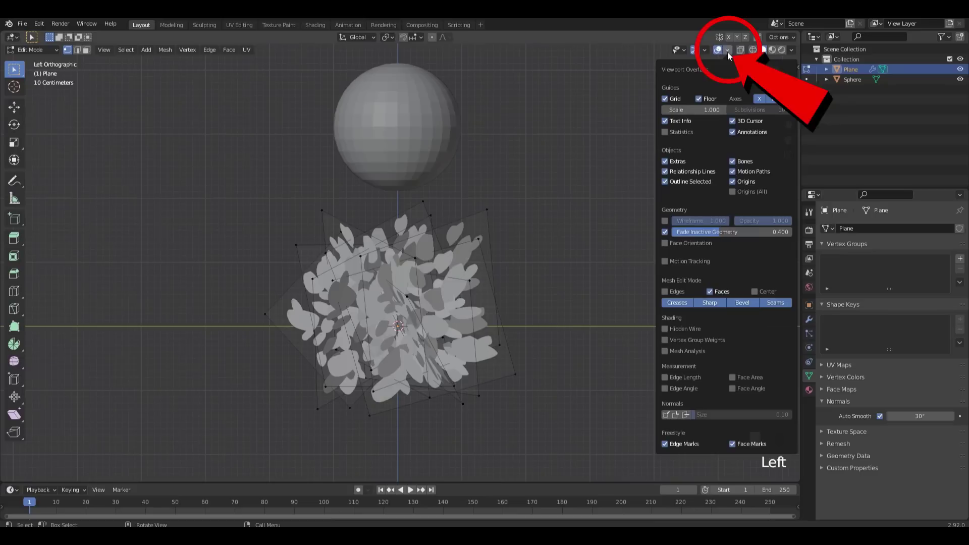
pyautogui.click(665, 243)
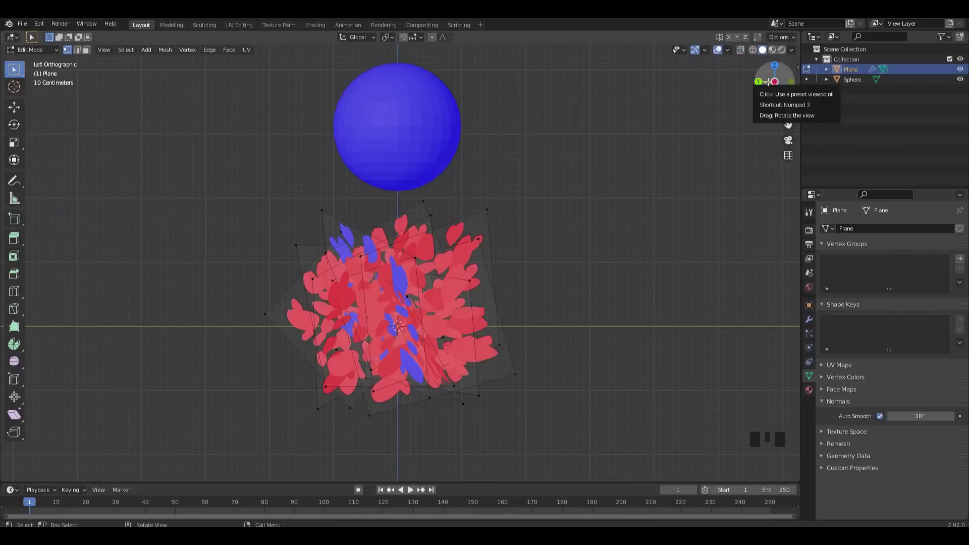
# From the right view, select the red leaf plane at the cluster's upper edge and flip its normals.
pyautogui.moveTo(767, 83)
pyautogui.mouseDown()
pyautogui.moveTo(787, 86)
pyautogui.moveTo(763, 82)
pyautogui.mouseUp()
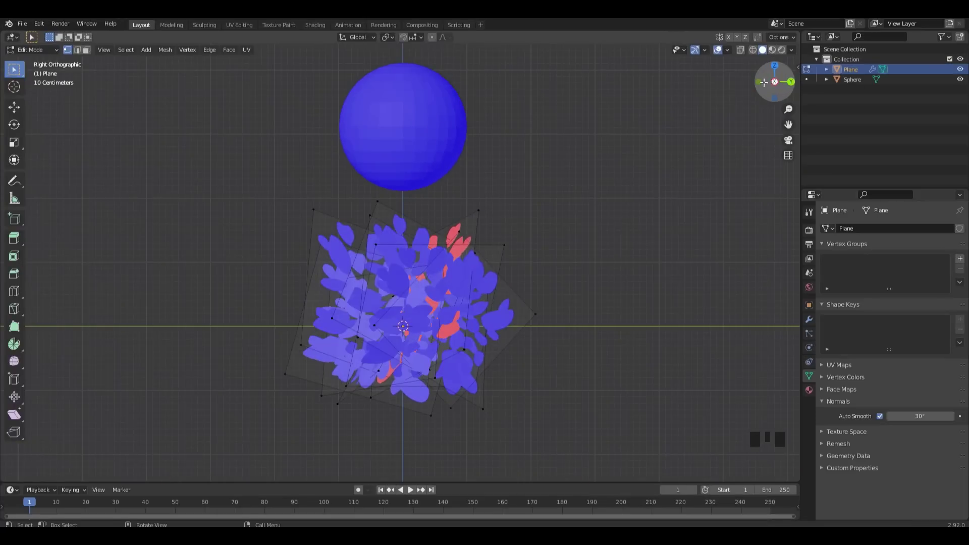
pyautogui.scroll(-4, 539, 180)
pyautogui.scroll(2, 493, 230)
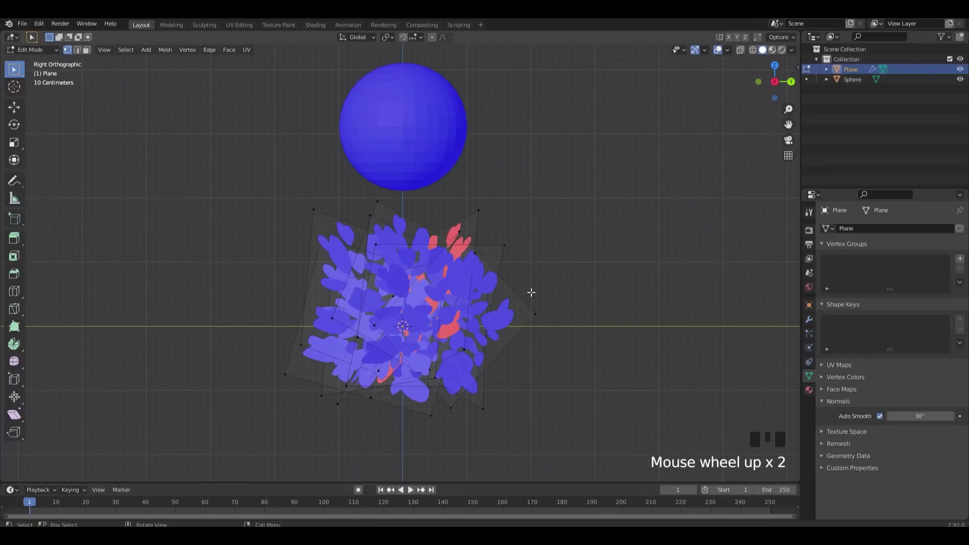
pyautogui.scroll(2, 526, 257)
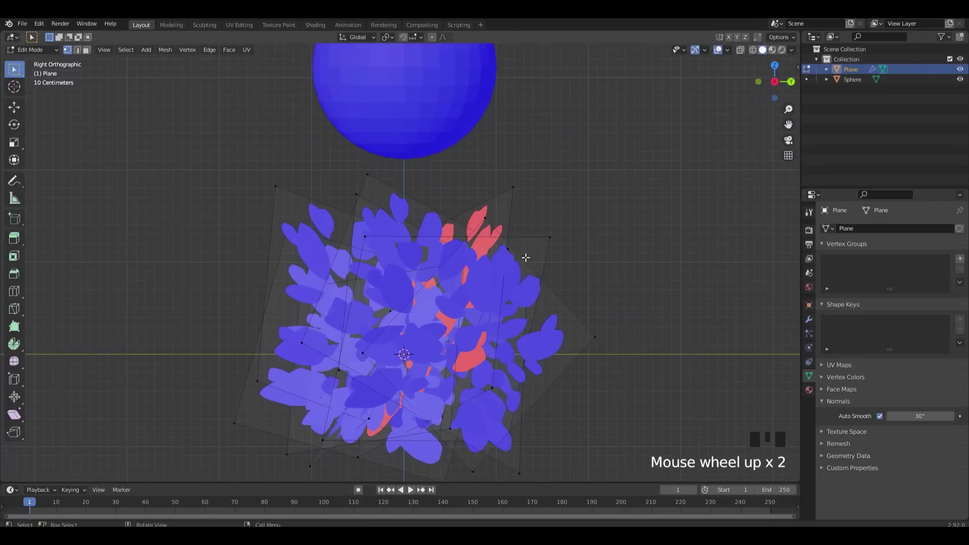
pyautogui.press('l')
pyautogui.press('g')
pyautogui.click(515, 190)
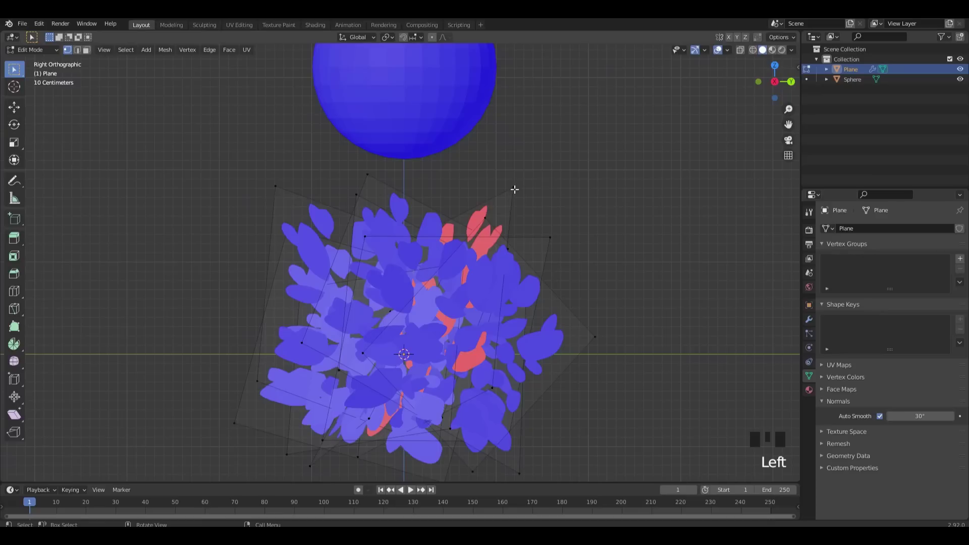
pyautogui.hotkey('ctrl', 'z')
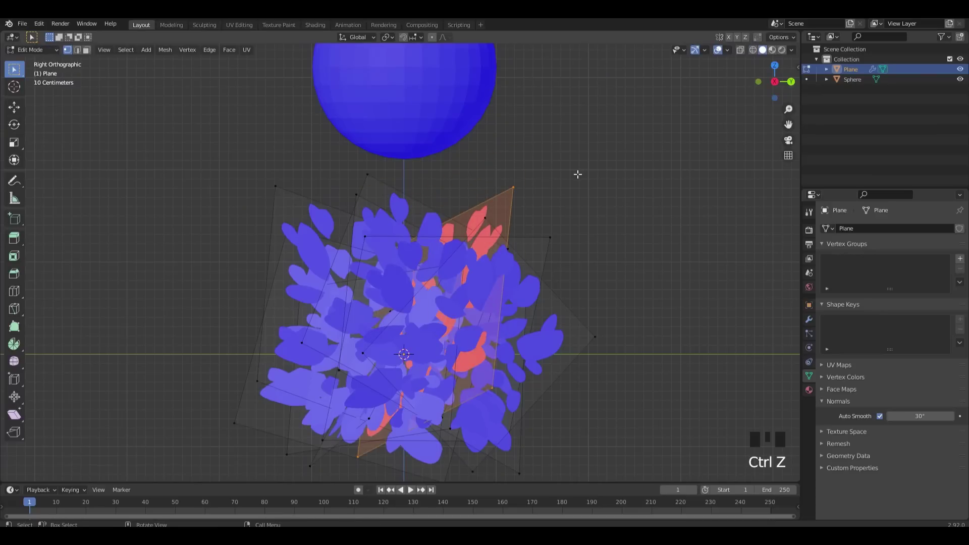
pyautogui.hotkey('alt', 'n')
pyautogui.click(512, 181)
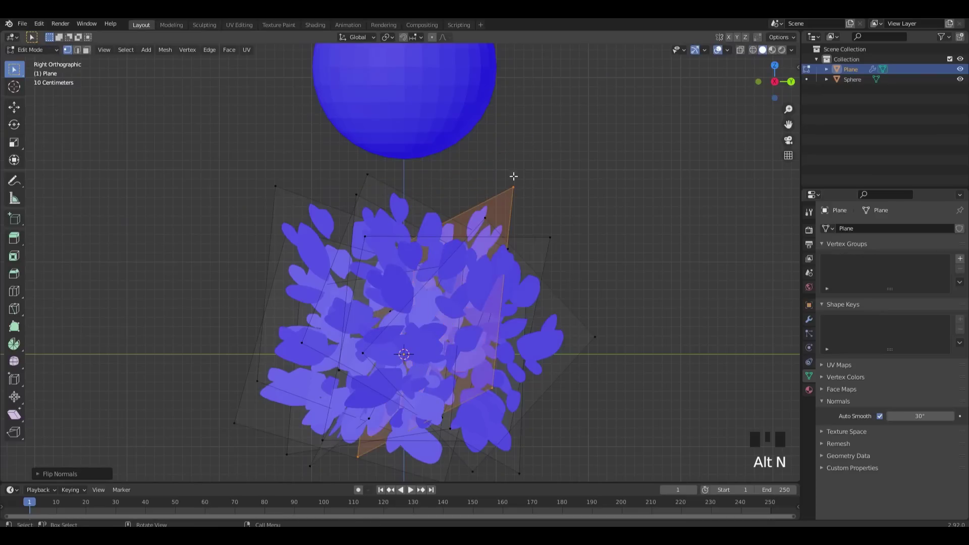
# Return to Object Mode and move the sphere down along Z over the leaf cluster.
pyautogui.scroll(-1, 419, 191)
pyautogui.click(774, 81)
pyautogui.moveTo(767, 89); pyautogui.dragTo(419, 76)
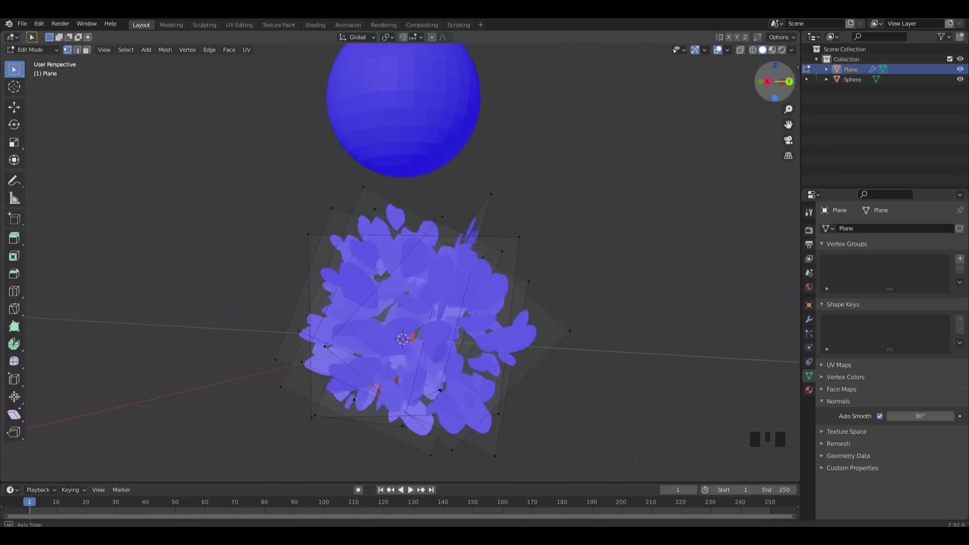
pyautogui.click(31, 49)
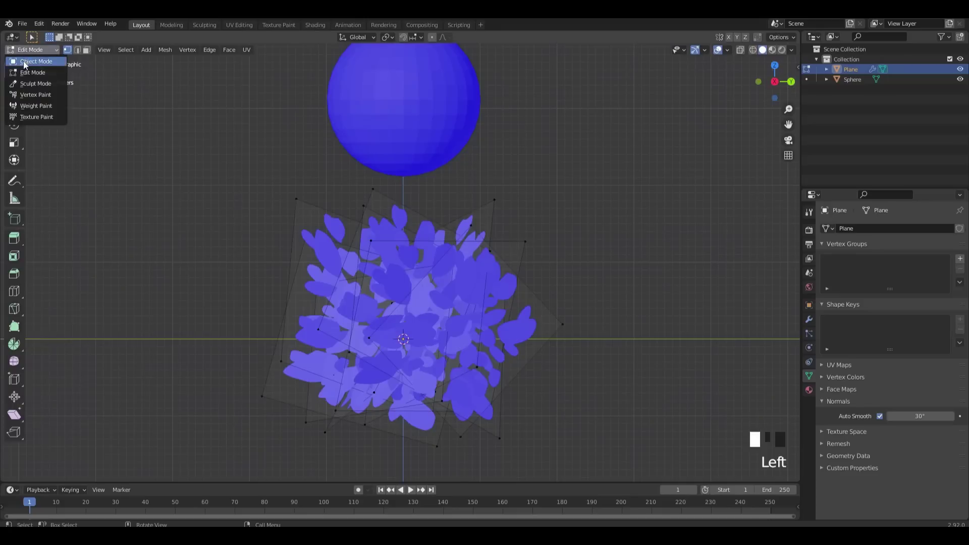
pyautogui.click(24, 63)
pyautogui.click(165, 168)
pyautogui.scroll(-2, 273, 202)
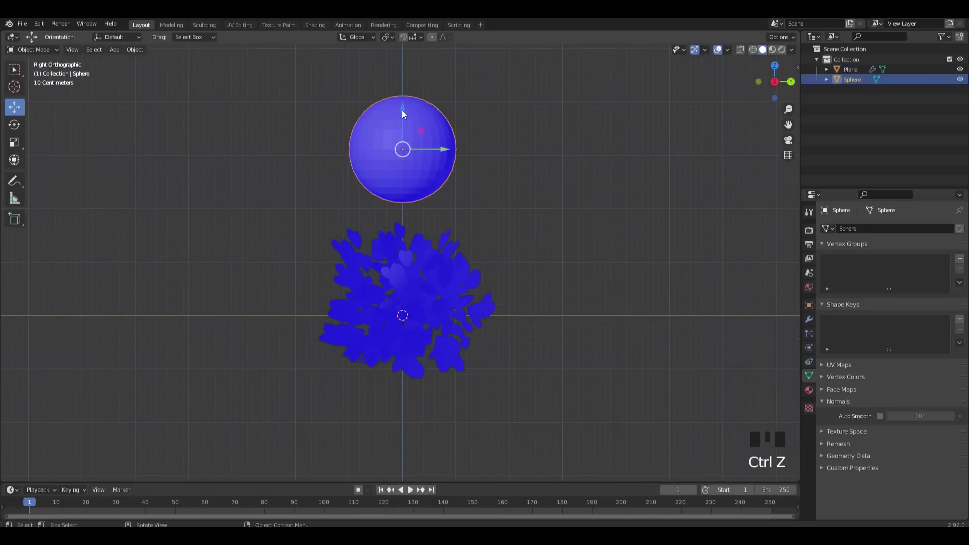
pyautogui.moveTo(405, 118); pyautogui.dragTo(406, 266)
# Scale the sphere up until it encloses the leaf cluster, checking its fit from the front and right views.
pyautogui.press('s')
pyautogui.click(516, 228)
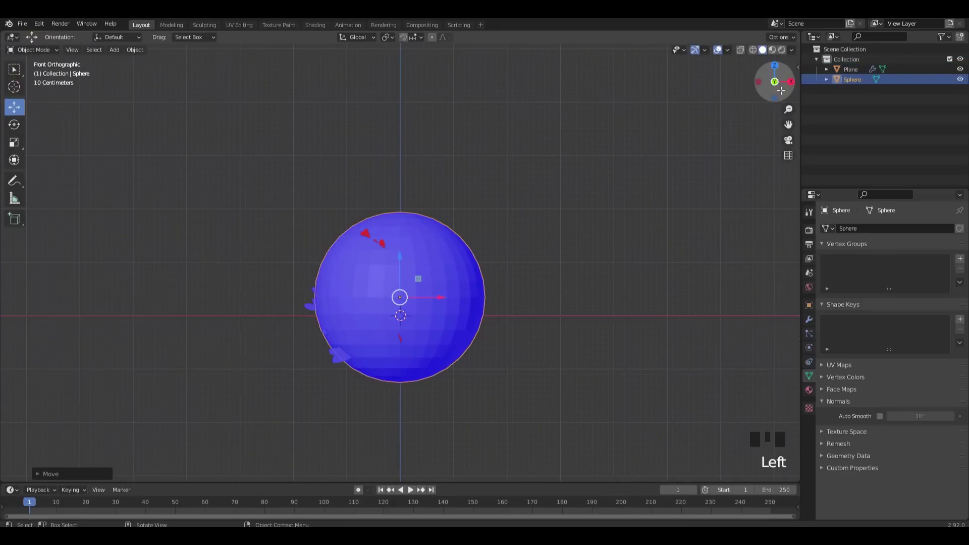
pyautogui.click(791, 81)
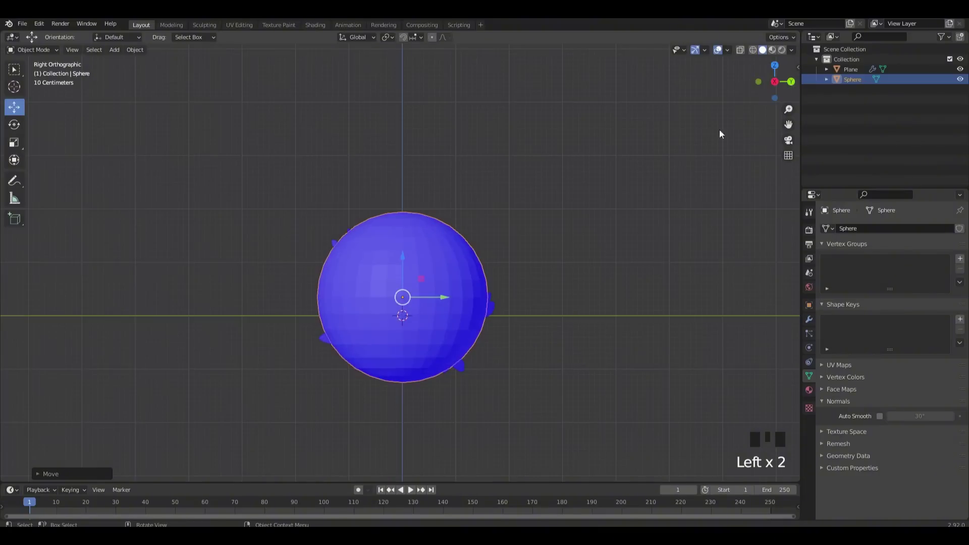
pyautogui.scroll(1, 650, 187)
pyautogui.press('s')
pyautogui.click(606, 220)
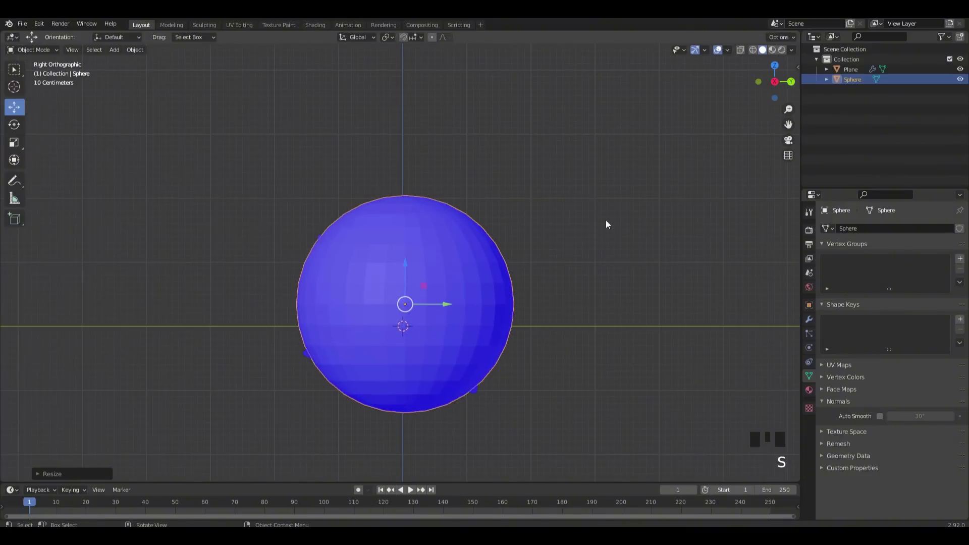
# Hide the sphere in the viewport, turn off the Face Orientation overlay and deselect everything.
pyautogui.click(959, 79)
pyautogui.moveTo(774, 81); pyautogui.dragTo(661, 85)
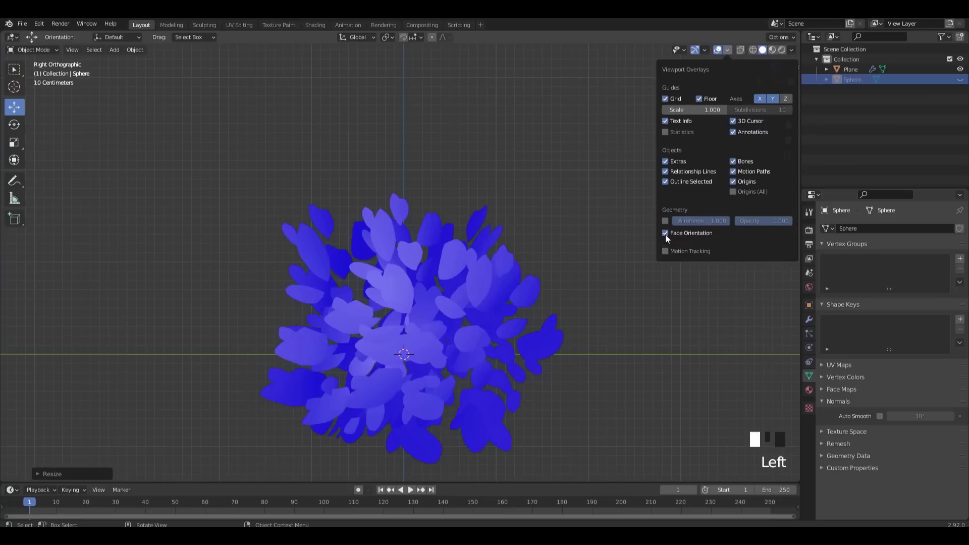
pyautogui.click(665, 235)
pyautogui.scroll(-3, 559, 247)
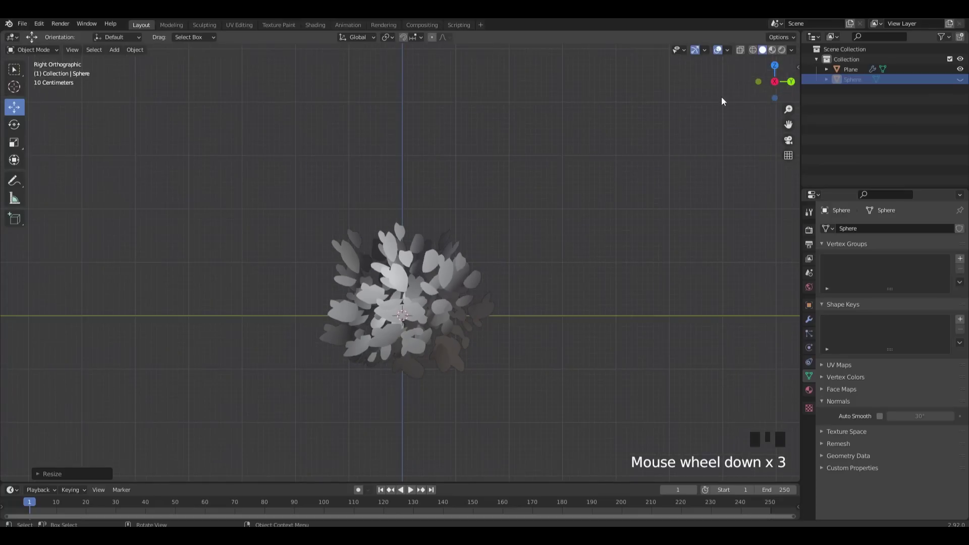
pyautogui.scroll(4, 555, 111)
pyautogui.click(418, 126)
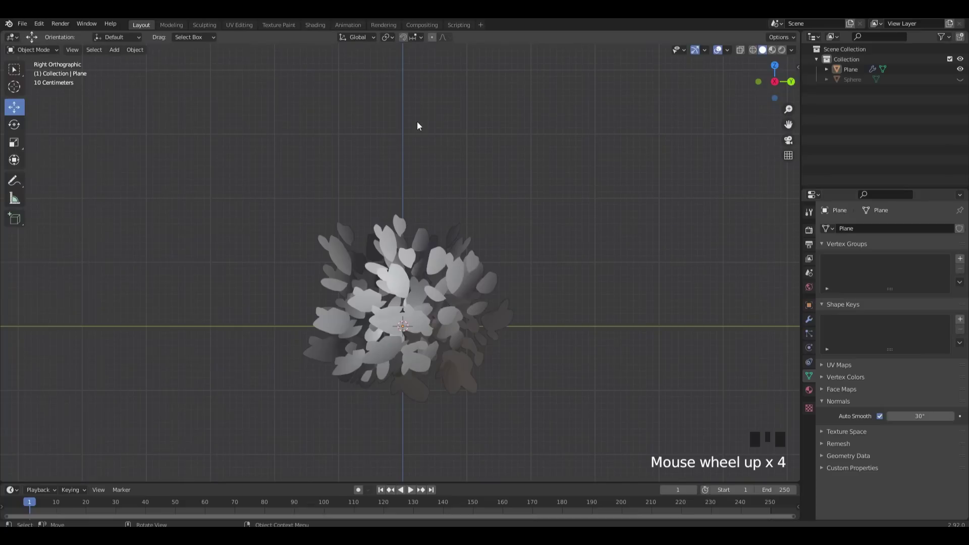
# Start exporting the finished leaf cluster from the Blender scene.
pyautogui.click(23, 23)
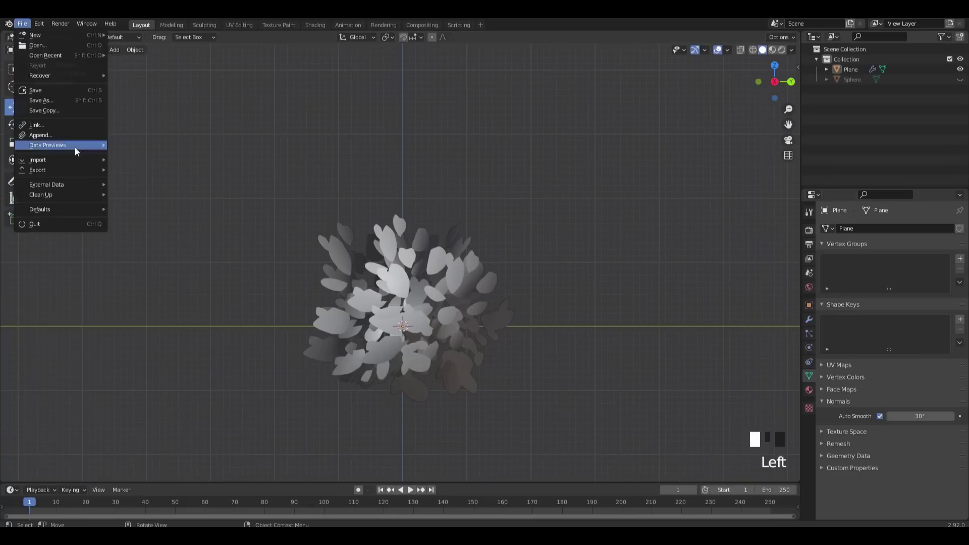
pyautogui.moveTo(61, 169)
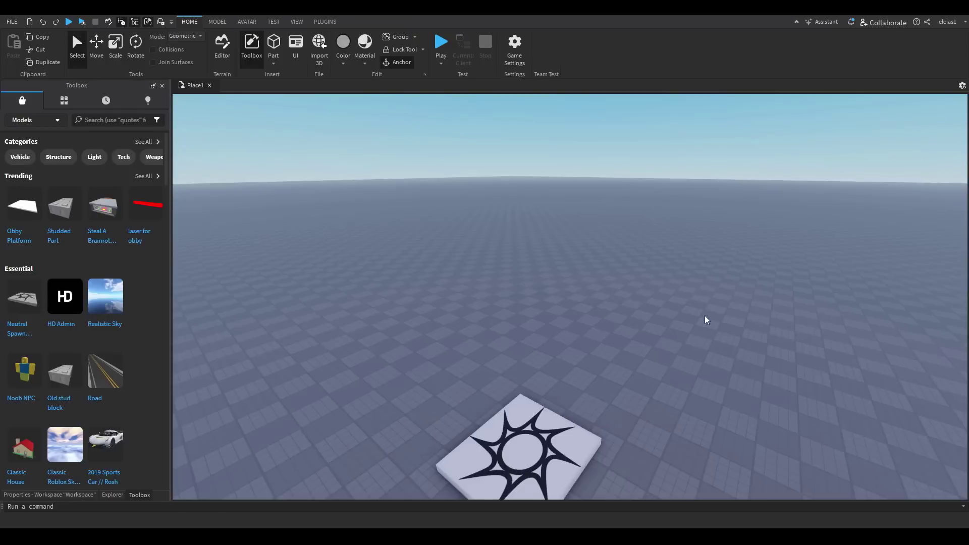
# In Roblox Studio, scale down the imported bush model and view its leaf planes up close.
pyautogui.scroll(-4, 703, 320)
pyautogui.scroll(3, 696, 318)
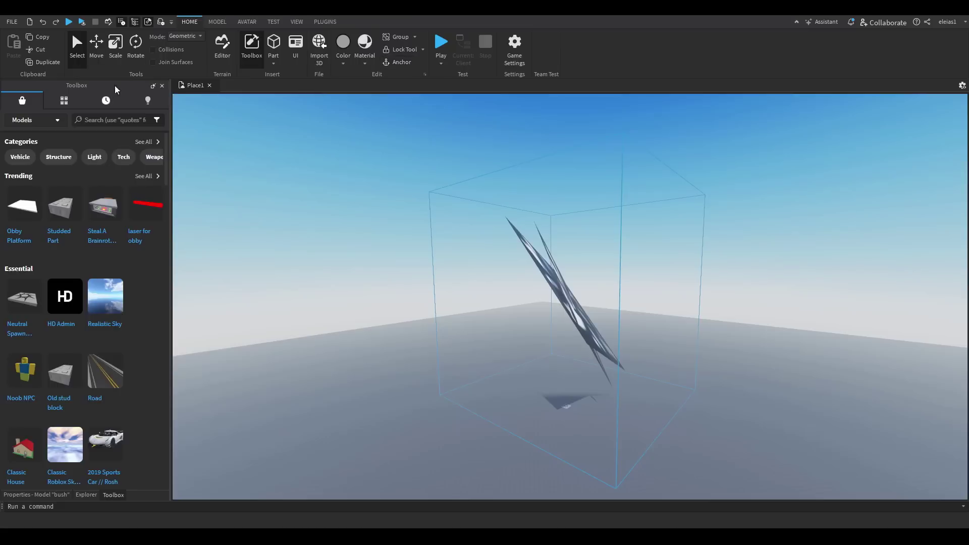
pyautogui.hotkey('ctrl', '3')
pyautogui.moveTo(560, 172); pyautogui.dragTo(564, 297)
pyautogui.press('f')
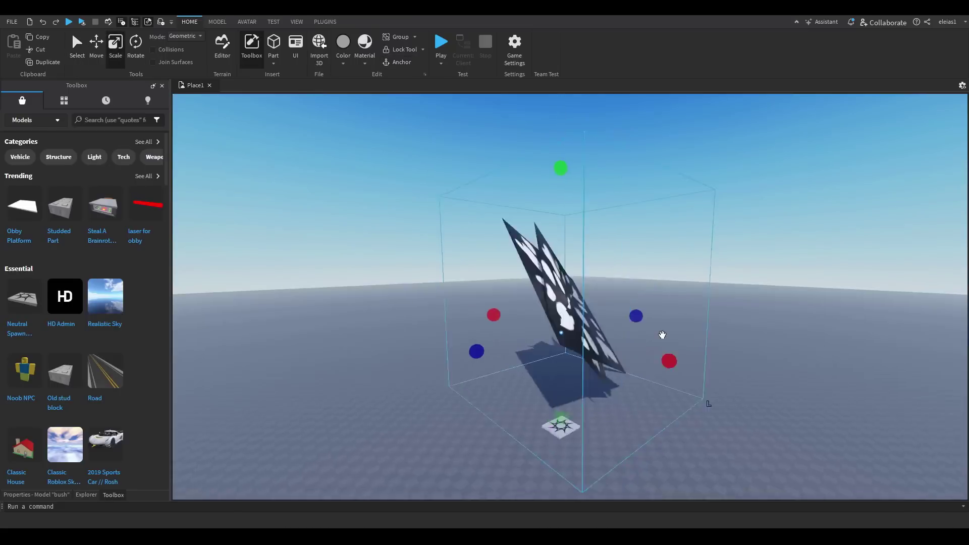
pyautogui.moveTo(660, 335); pyautogui.dragTo(966, 173, button='right')
pyautogui.moveTo(630, 369); pyautogui.dragTo(547, 167, button='right')
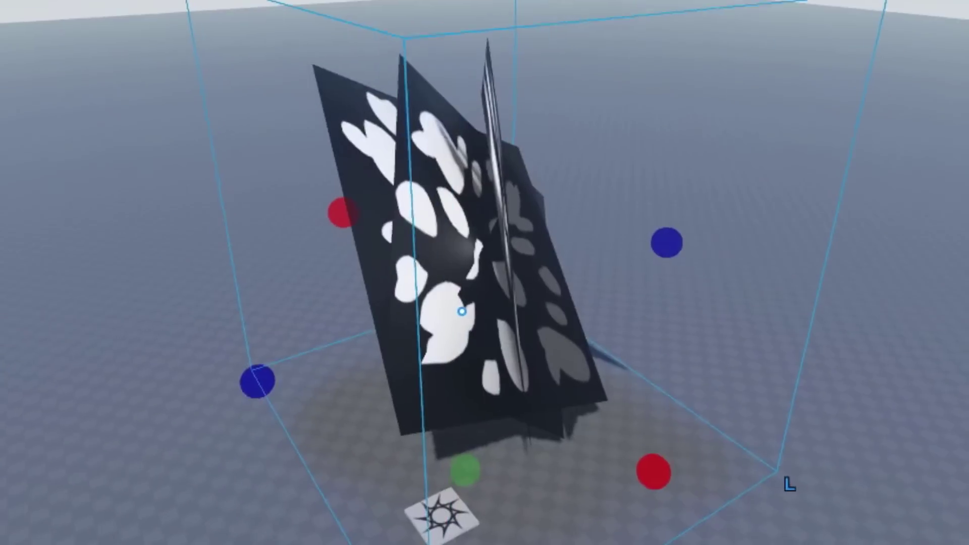
pyautogui.moveTo(536, 185)
pyautogui.mouseDown()
pyautogui.moveTo(542, 312)
pyautogui.moveTo(540, 183)
pyautogui.mouseUp()
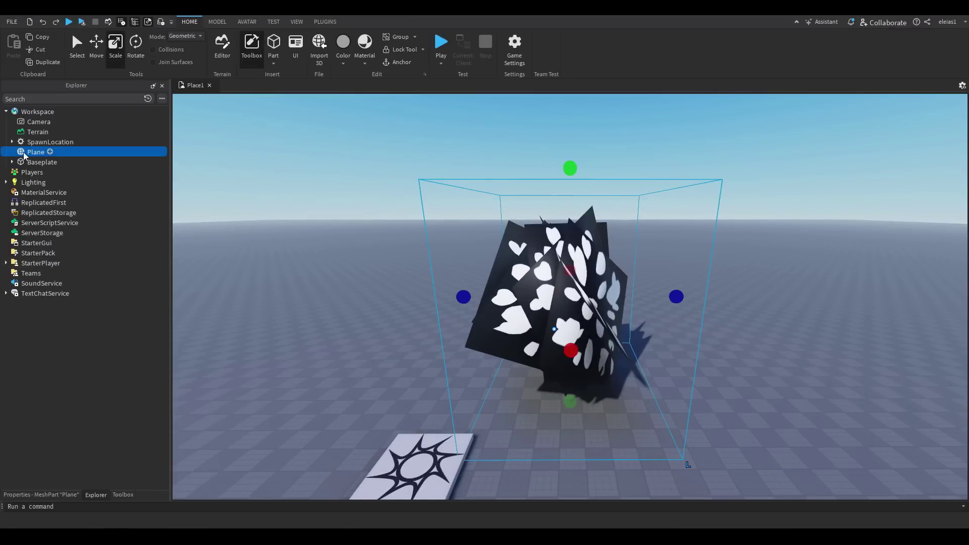
# Copy the TextureID of the Plane mesh and add a SurfaceAppearance object to the Plane.
pyautogui.click(40, 494)
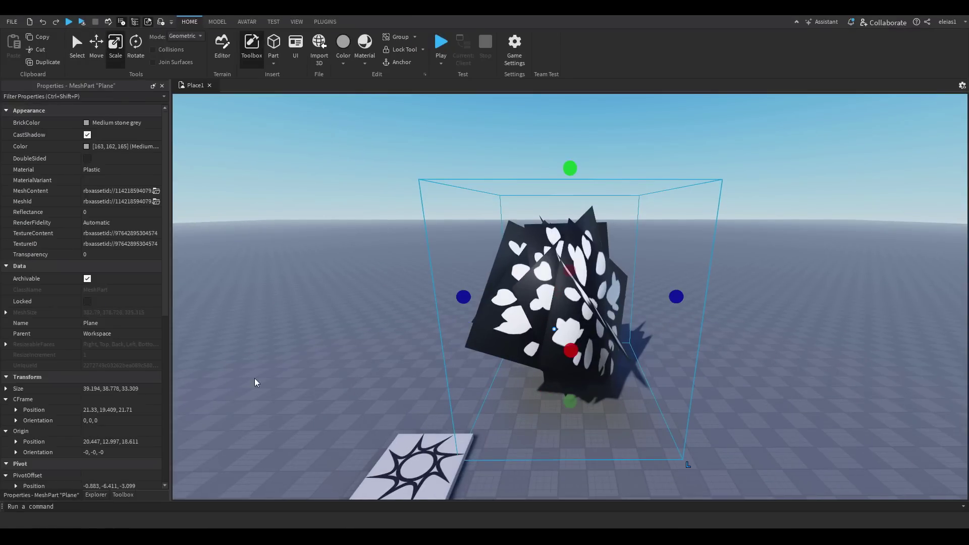
pyautogui.click(110, 244)
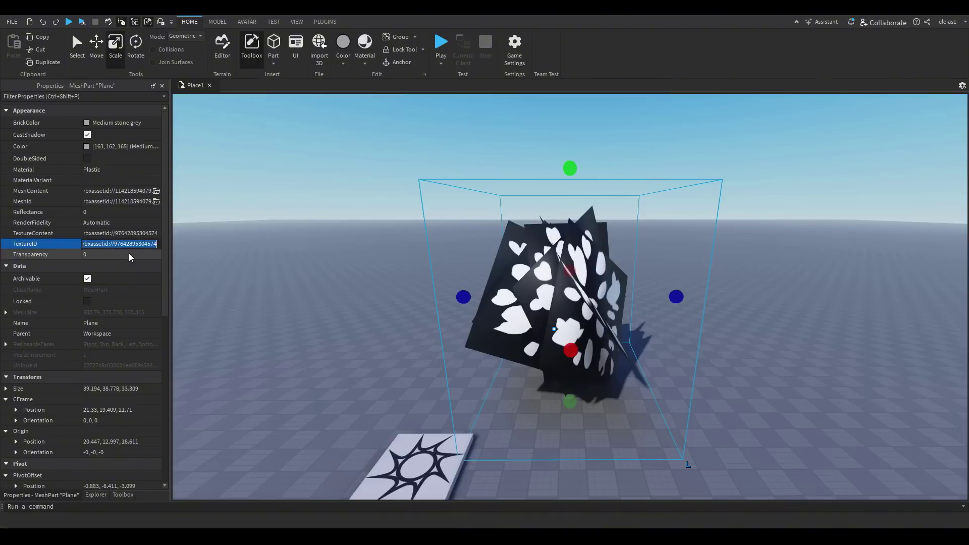
pyautogui.click(96, 494)
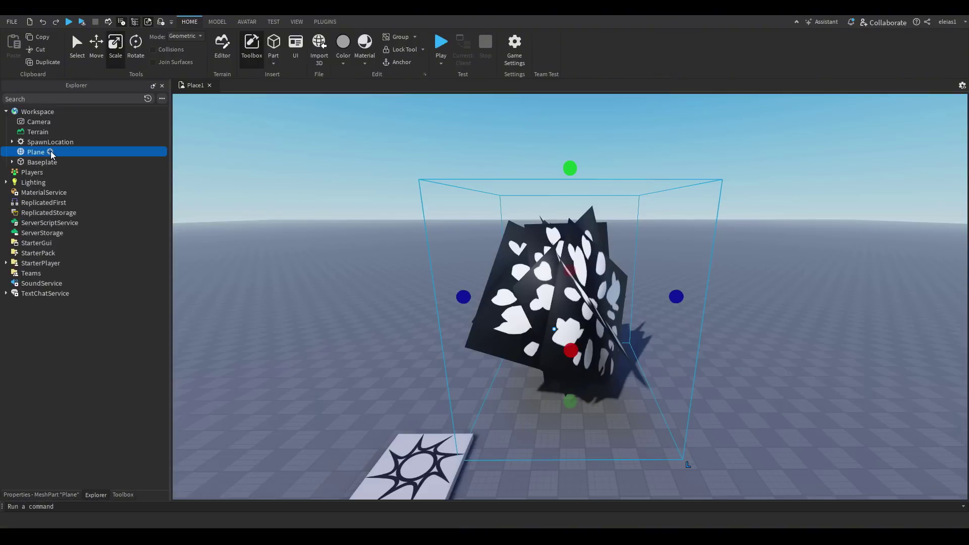
pyautogui.click(50, 152)
pyautogui.click(26, 186)
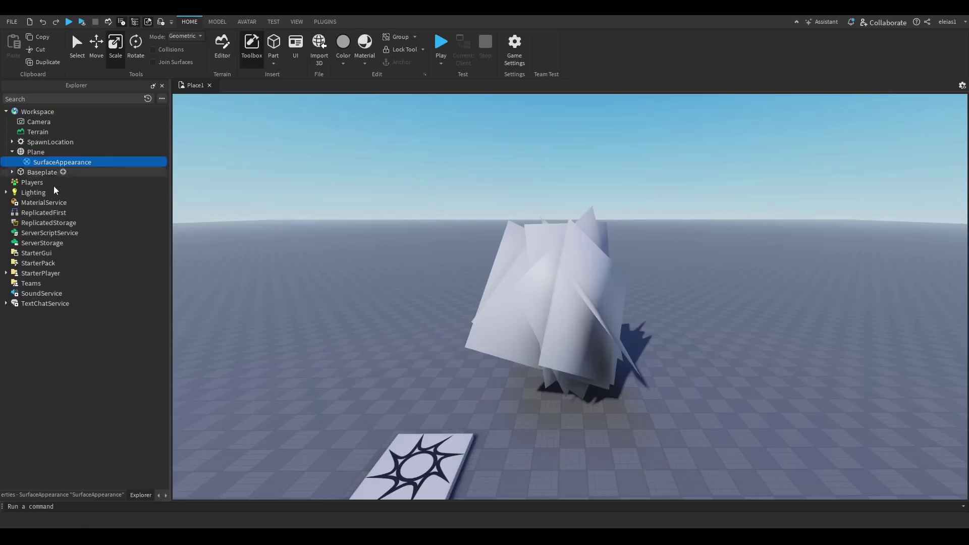
pyautogui.click(63, 495)
pyautogui.click(143, 144)
pyautogui.hotkey('ctrl', 'v')
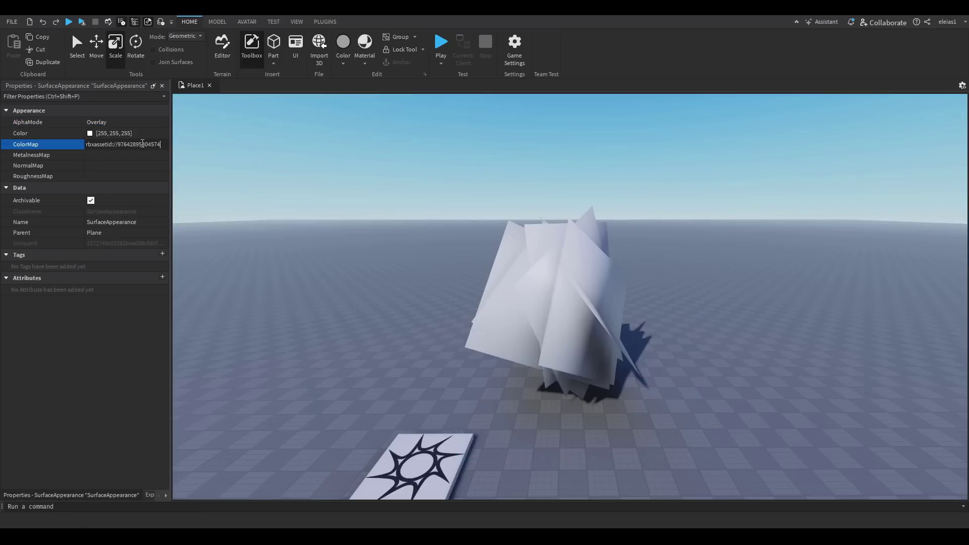
pyautogui.press('Return')
pyautogui.moveTo(397, 230); pyautogui.dragTo(364, 230, button='right')
pyautogui.press('w')
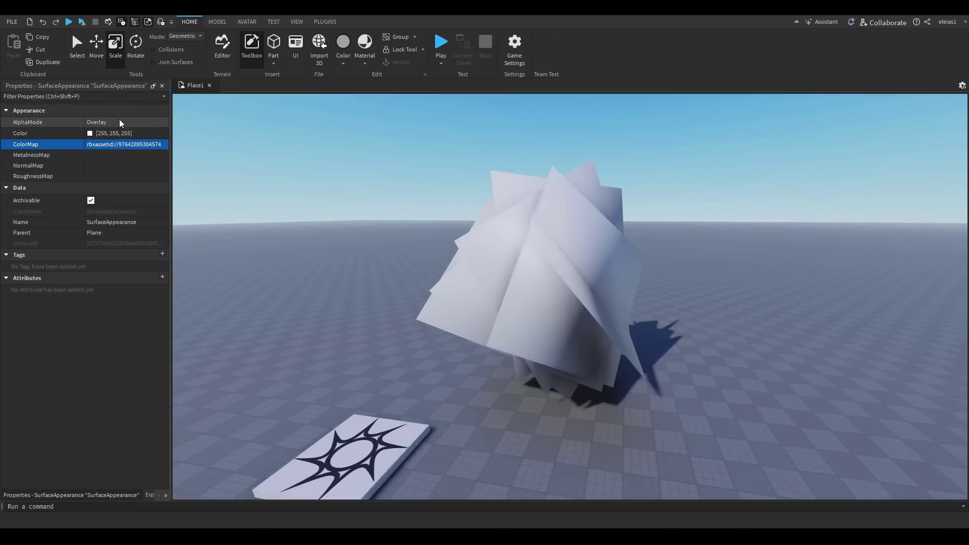
pyautogui.click(107, 124)
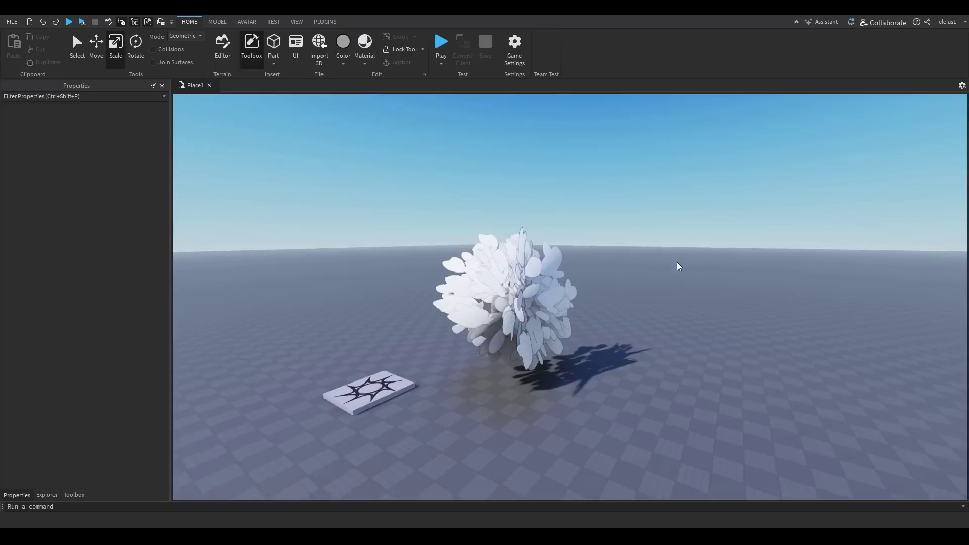
# Move the leaf bush across the baseplate, away from the spawn location.
pyautogui.scroll(2, 679, 268)
pyautogui.moveTo(612, 317); pyautogui.dragTo(549, 335)
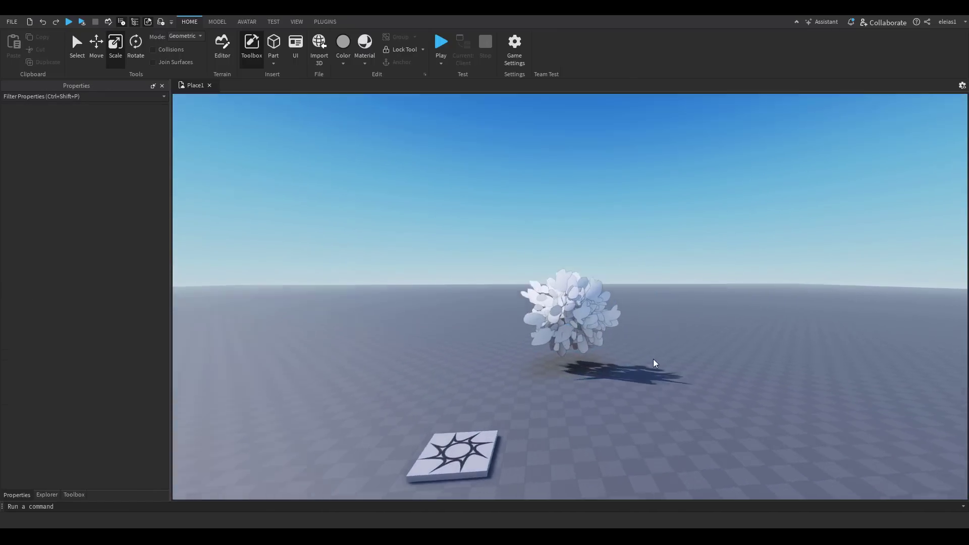
pyautogui.moveTo(631, 363); pyautogui.dragTo(625, 335, button='right')
pyautogui.moveTo(626, 335); pyautogui.dragTo(461, 359)
pyautogui.scroll(3, 468, 366)
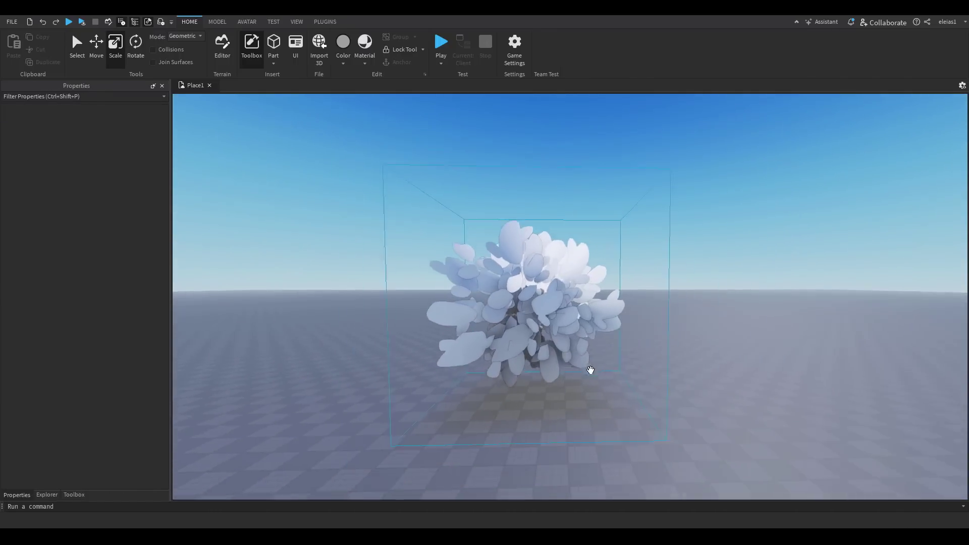
# Select the bush's Plane mesh, look at it from inside and turn on its DoubleSided property.
pyautogui.click(588, 372)
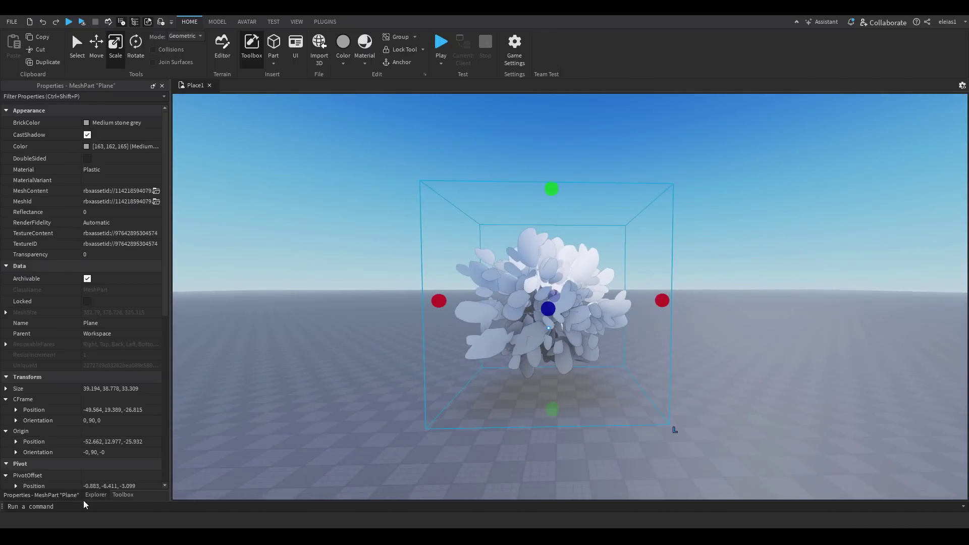
pyautogui.click(95, 494)
pyautogui.scroll(3, 443, 368)
pyautogui.moveTo(428, 367); pyautogui.dragTo(586, 368, button='right')
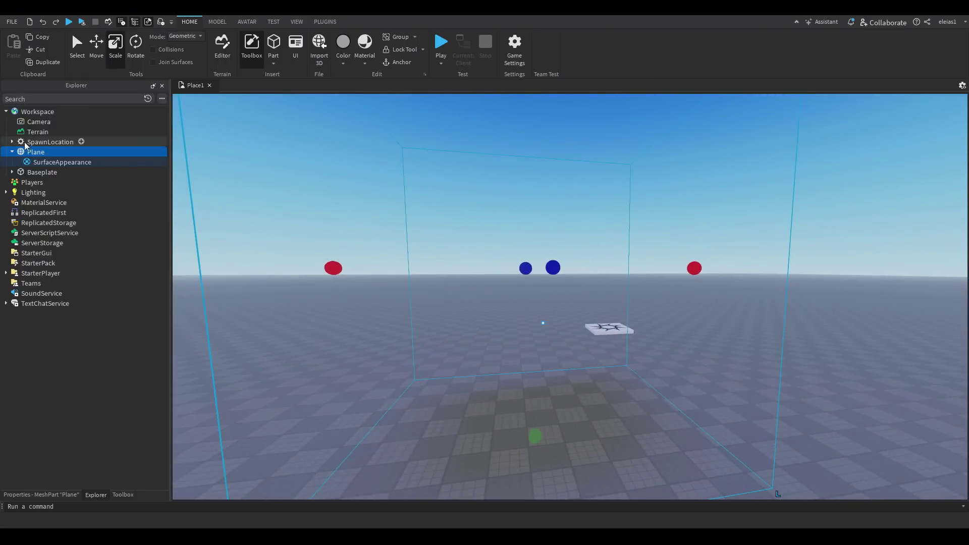
pyautogui.click(45, 494)
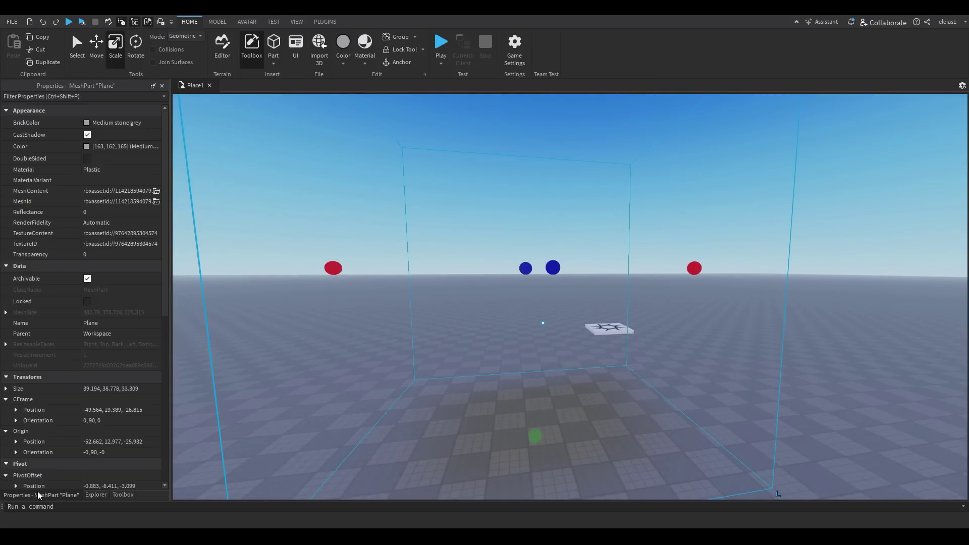
pyautogui.click(87, 159)
pyautogui.moveTo(724, 303); pyautogui.dragTo(641, 282, button='right')
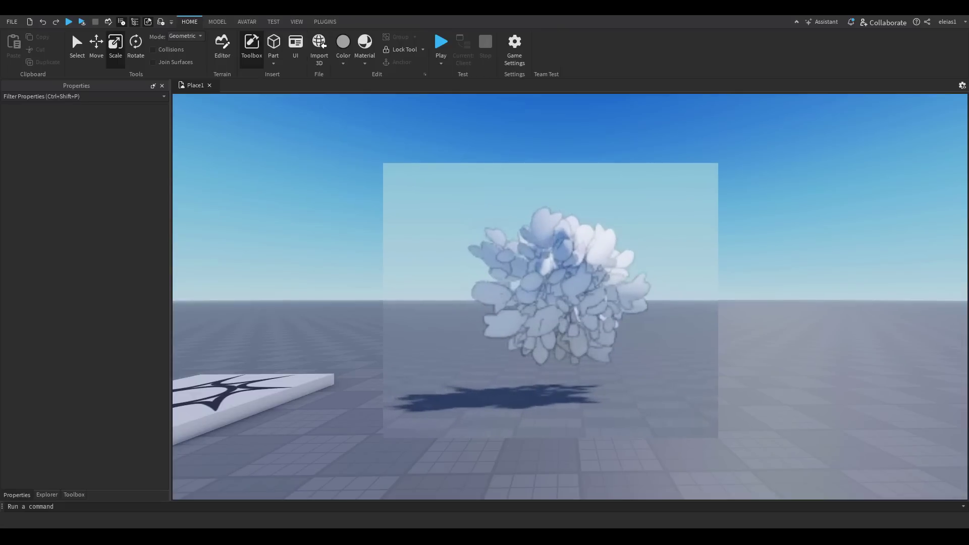
# Examine the bush's leaf edges from far away and from close up.
pyautogui.scroll(-10, 707, 319)
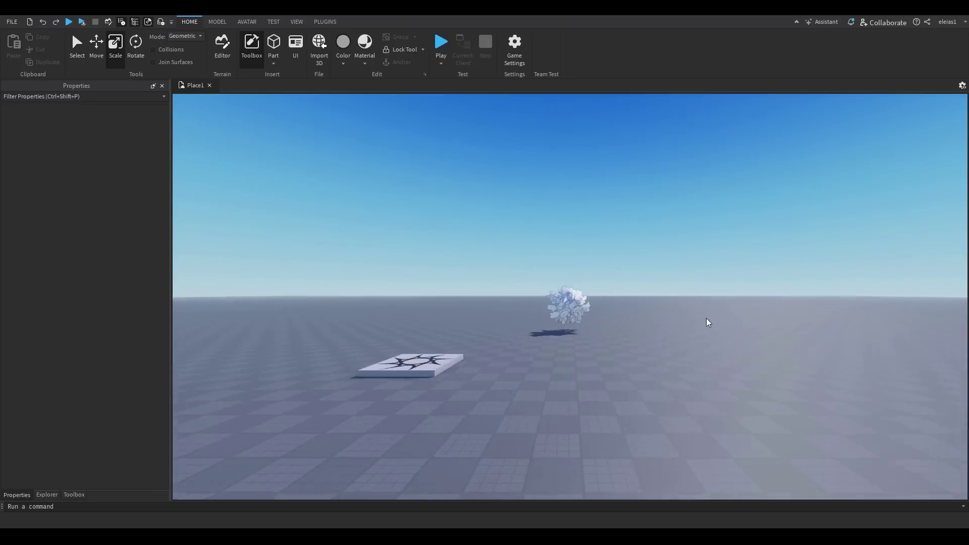
pyautogui.press('q')
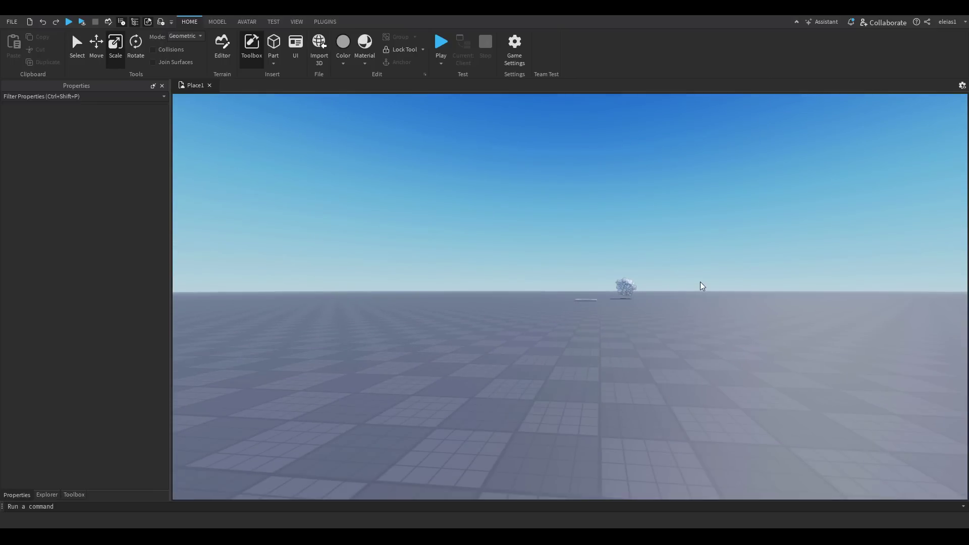
pyautogui.scroll(10, 702, 286)
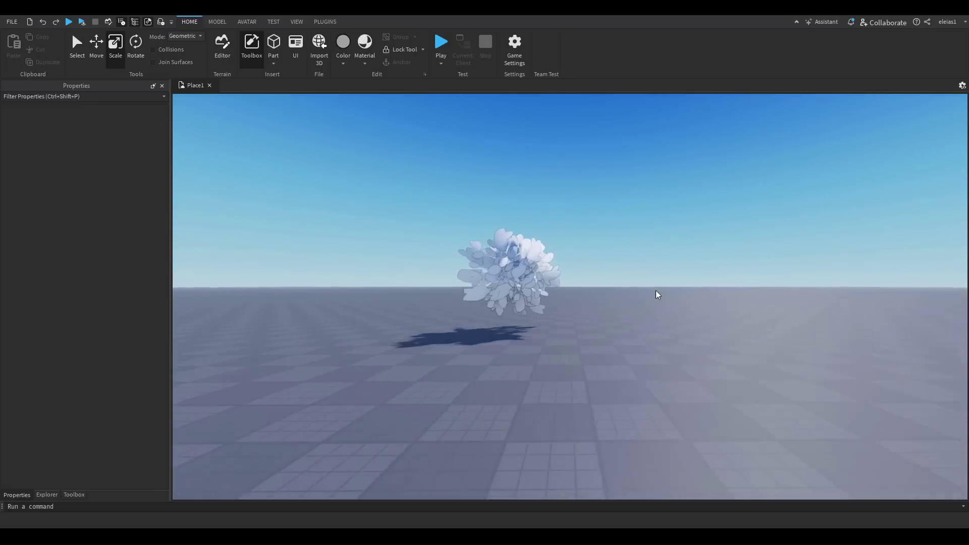
pyautogui.moveTo(513, 191); pyautogui.dragTo(512, 191, button='right')
pyautogui.press('q')
pyautogui.scroll(3, 514, 191)
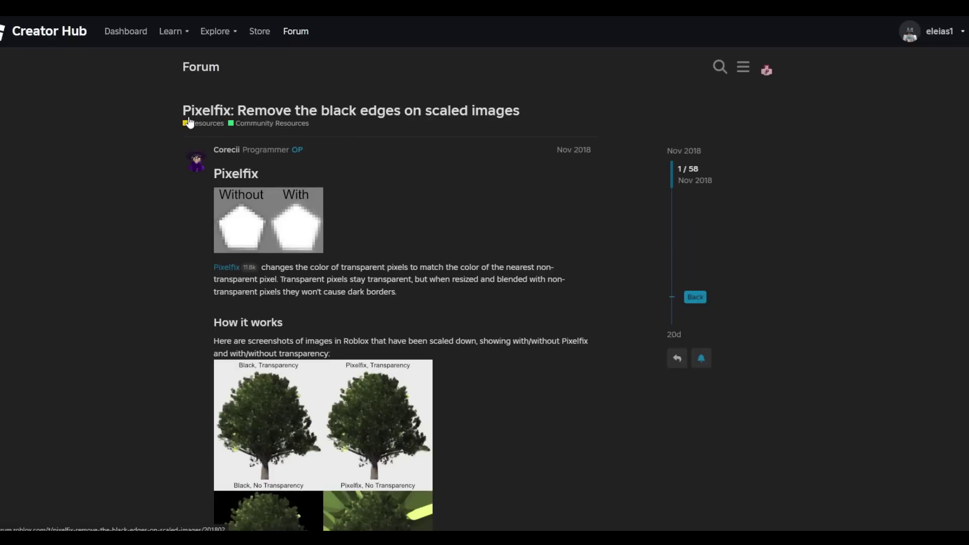
# Read the Pixelfix forum post about removing black edges on scaled images and open its linked GitHub page.
pyautogui.moveTo(196, 257); pyautogui.dragTo(468, 296)
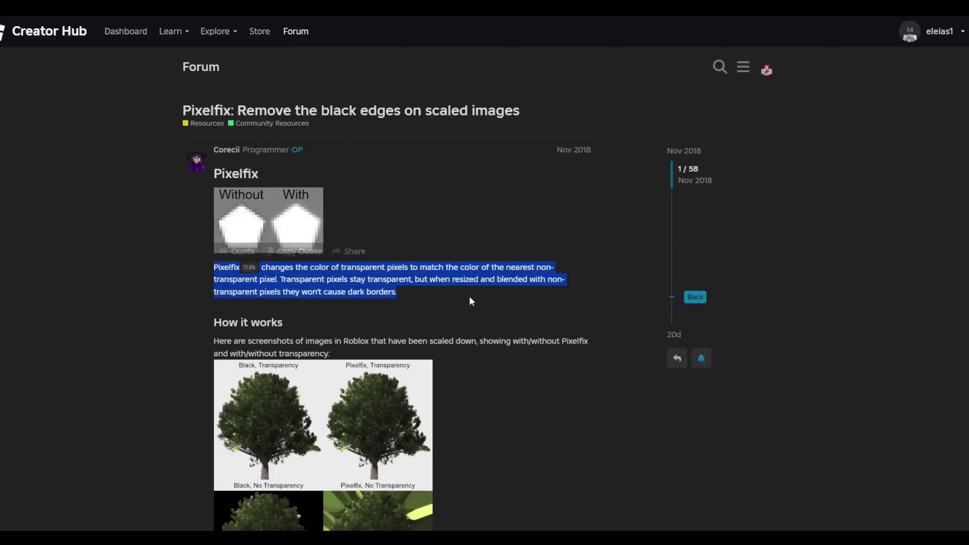
pyautogui.click(465, 295)
pyautogui.scroll(-7, 507, 295)
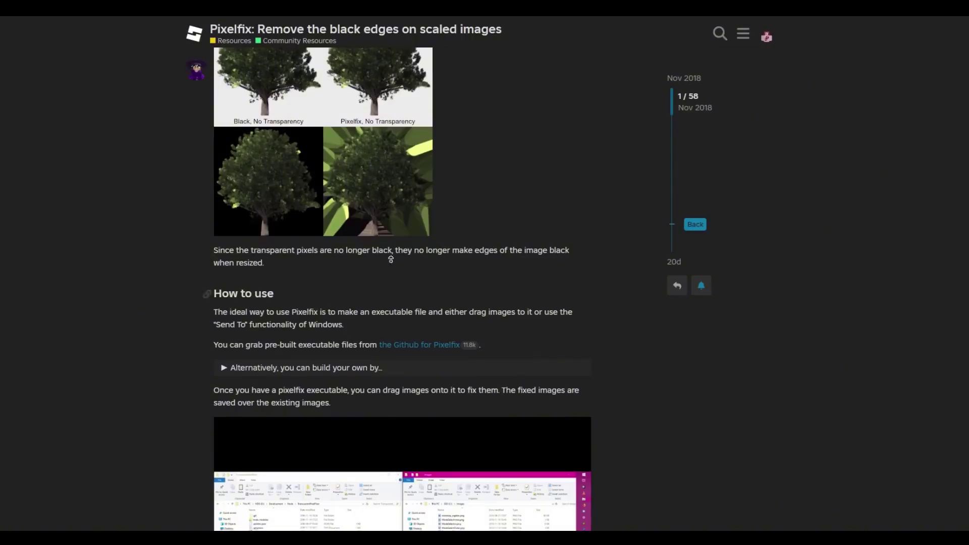
pyautogui.scroll(7, 303, 267)
pyautogui.click(223, 274)
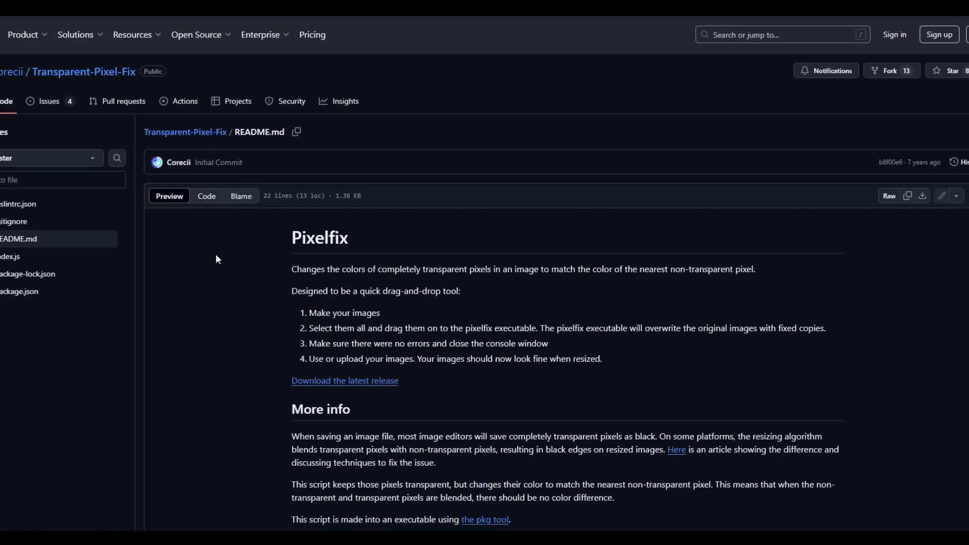
pyautogui.scroll(-3, 379, 364)
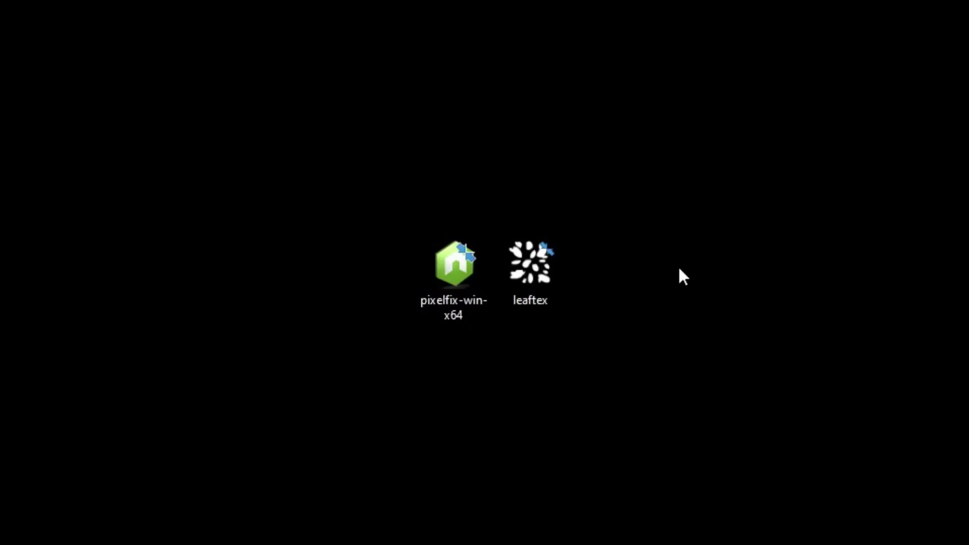
# On the desktop, process the leaftex image with pixelfix-win-x64 and close its console window.
pyautogui.moveTo(400, 221); pyautogui.dragTo(461, 319)
pyautogui.click(477, 393)
pyautogui.moveTo(527, 281); pyautogui.dragTo(455, 274)
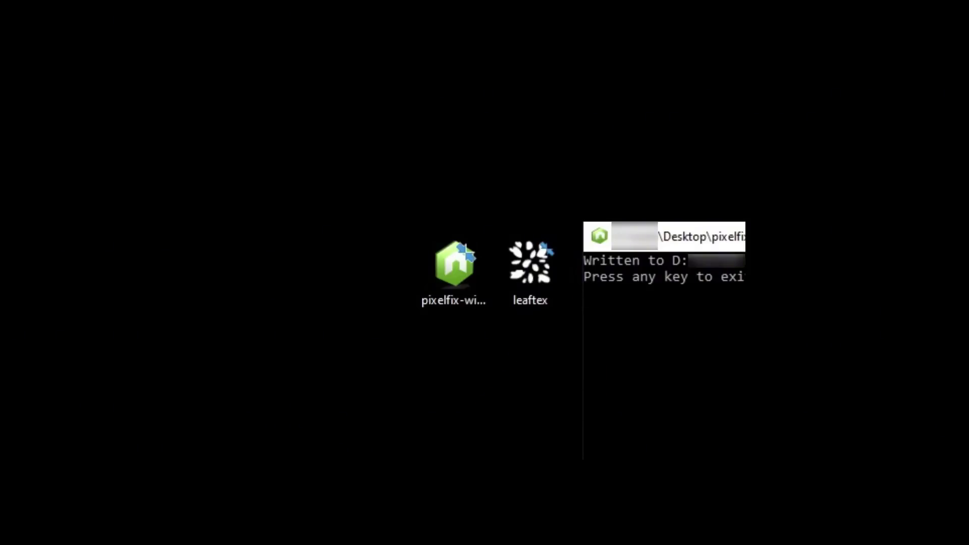
pyautogui.press('Return')
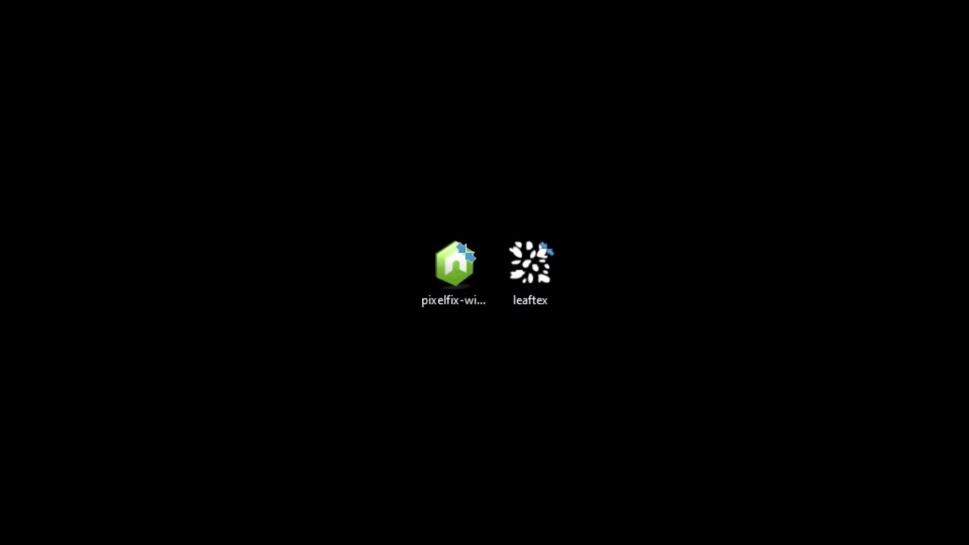
# In Roblox Studio, select the SurfaceAppearance under the bush's Plane and add the processed leaftex image as its ColorMap.
pyautogui.moveTo(595, 365); pyautogui.dragTo(600, 277)
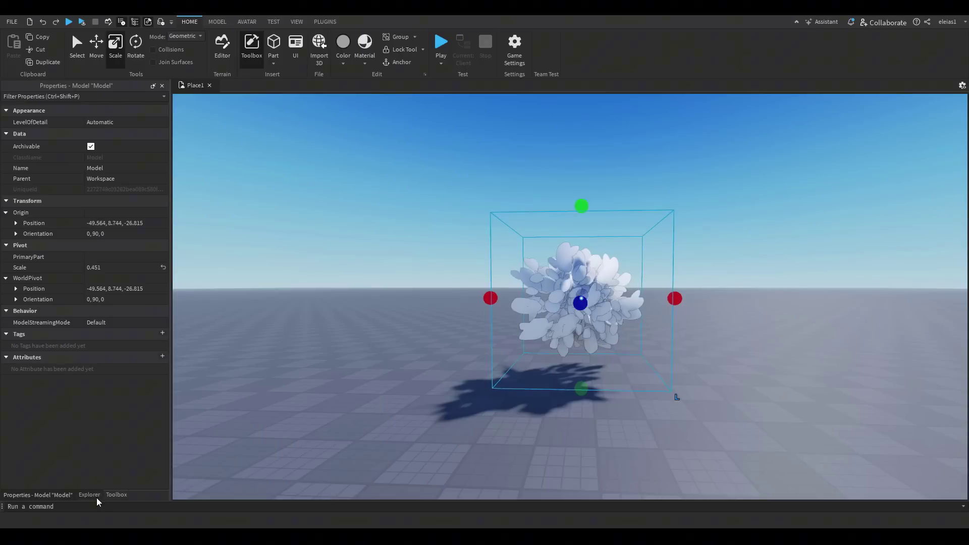
pyautogui.click(90, 495)
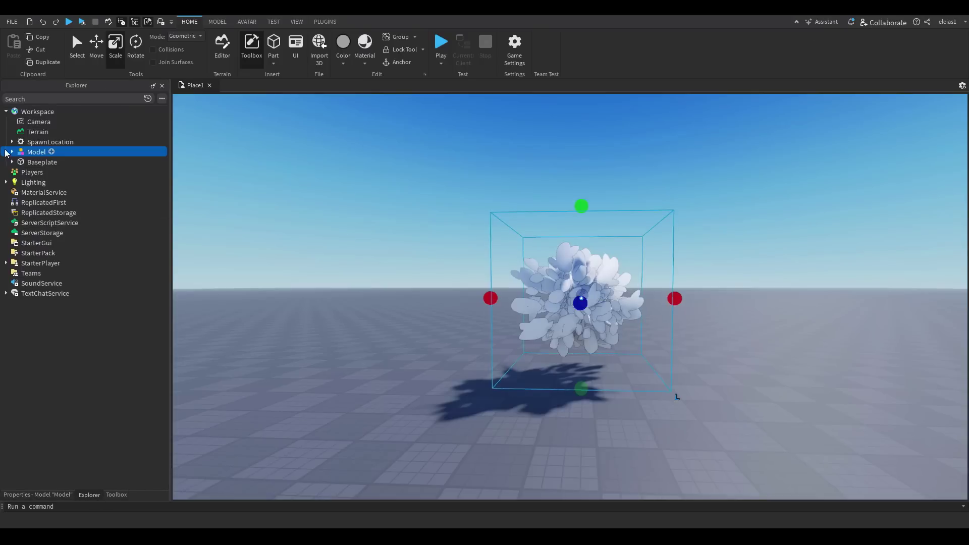
pyautogui.click(12, 152)
pyautogui.click(65, 172)
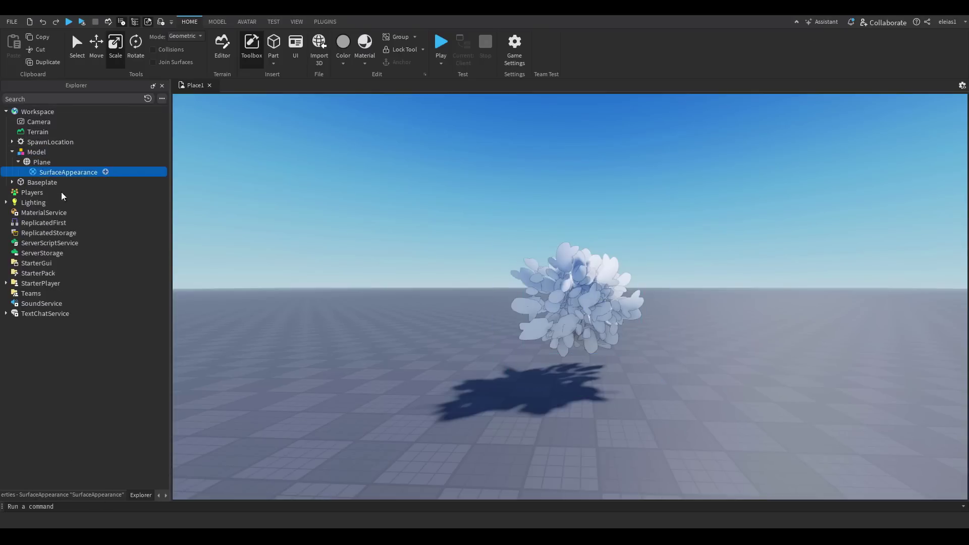
pyautogui.click(64, 494)
pyautogui.click(111, 144)
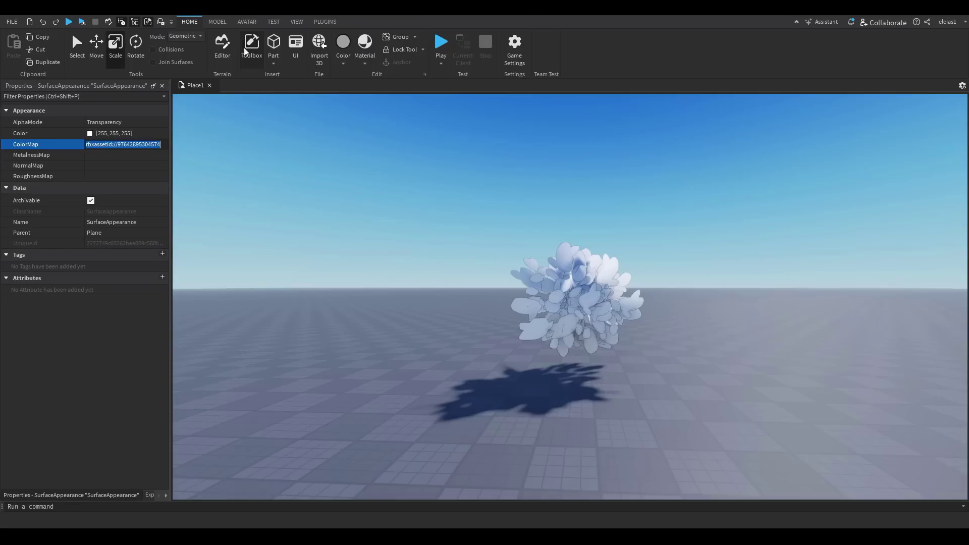
pyautogui.press('Return')
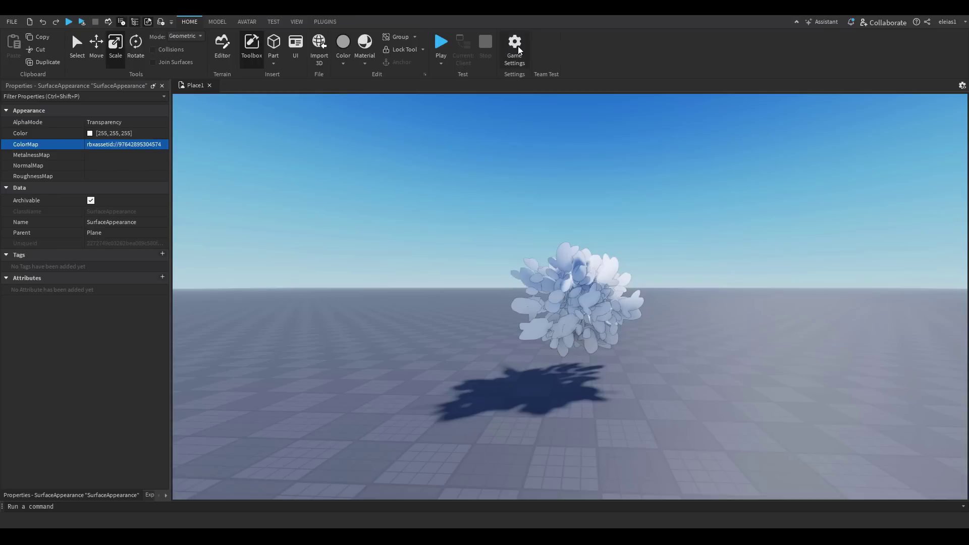
pyautogui.click(514, 53)
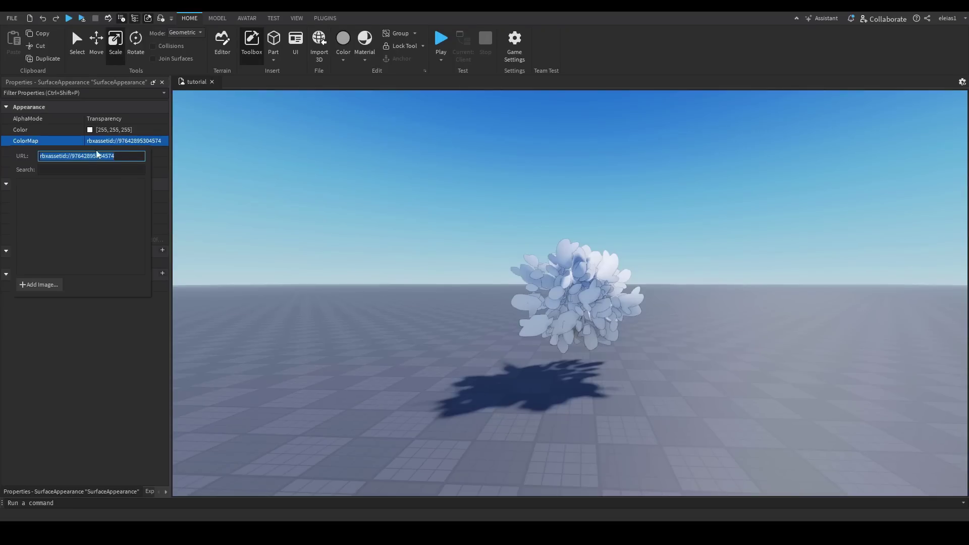
pyautogui.click(40, 285)
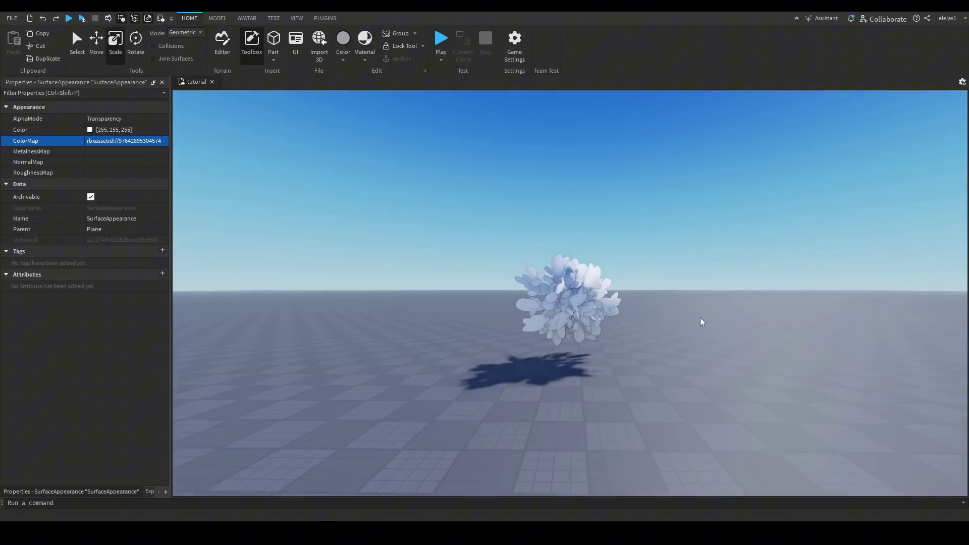
# Examine the bush's leaf edges with the new ColorMap from far away and from close up.
pyautogui.press('f')
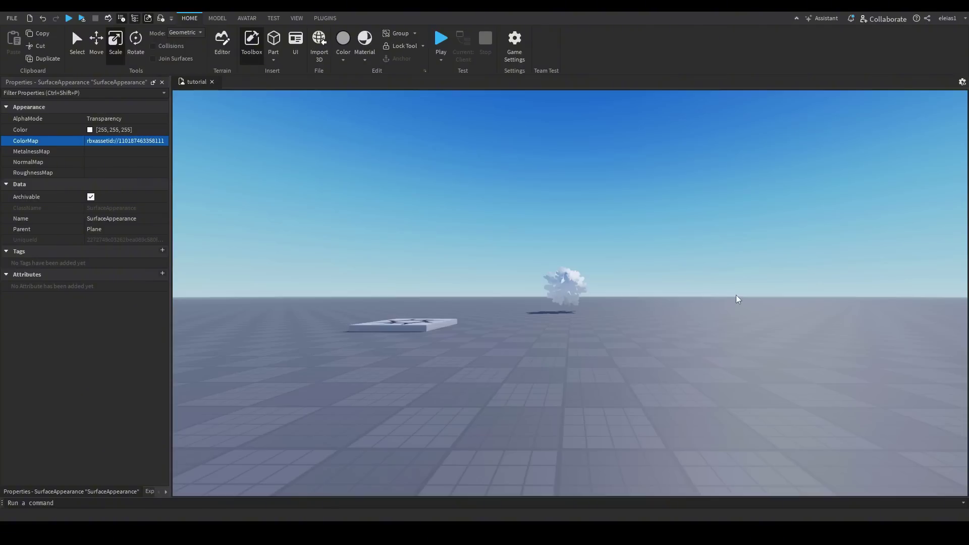
pyautogui.hotkey('ctrl', 'y')
pyautogui.press('w')
pyautogui.moveTo(677, 284); pyautogui.dragTo(625, 234, button='right')
pyautogui.press('e')
pyautogui.press('w')
pyautogui.press('q')
pyautogui.press('w')
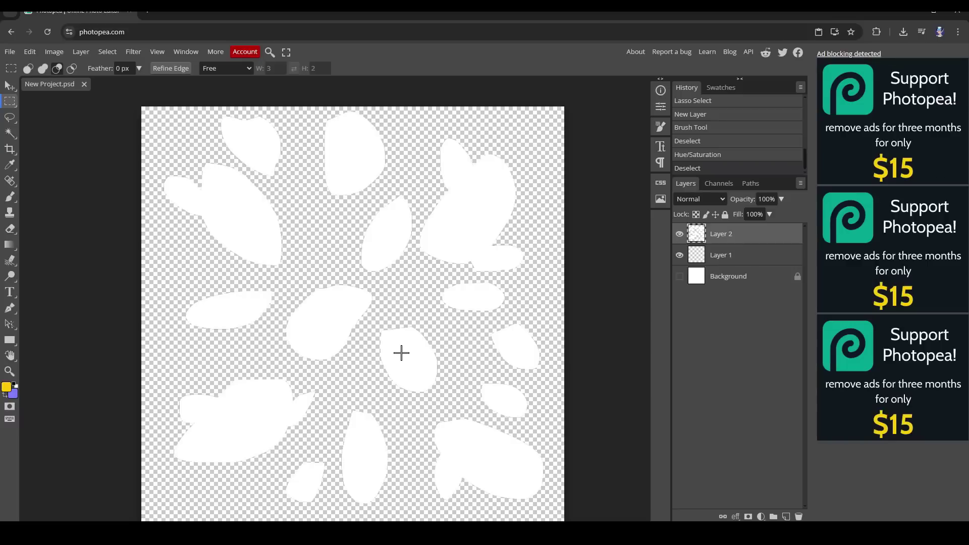
# In Photopea, apply a slight Gaussian Blur to the white leaf shapes on Layer 2.
pyautogui.click(679, 233)
pyautogui.click(133, 52)
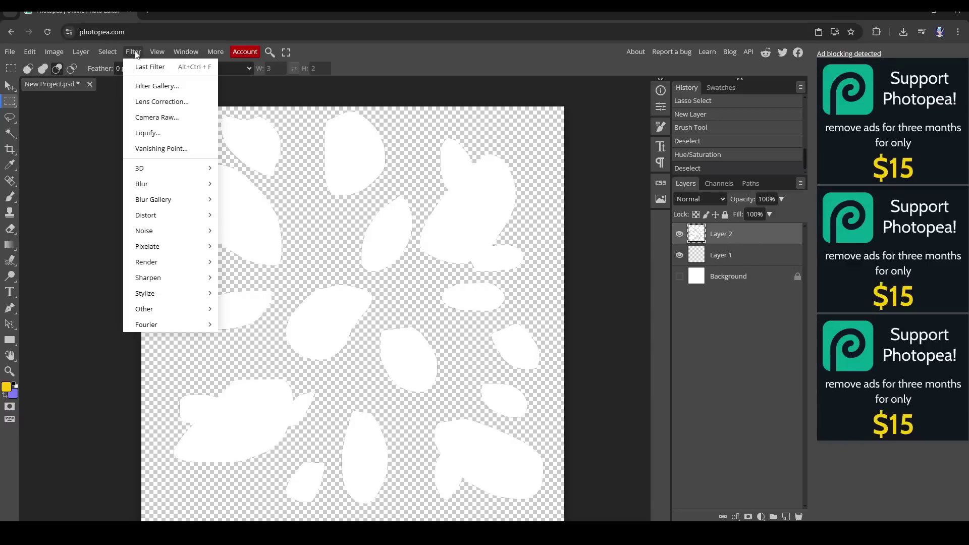
pyautogui.moveTo(154, 186)
pyautogui.click(258, 244)
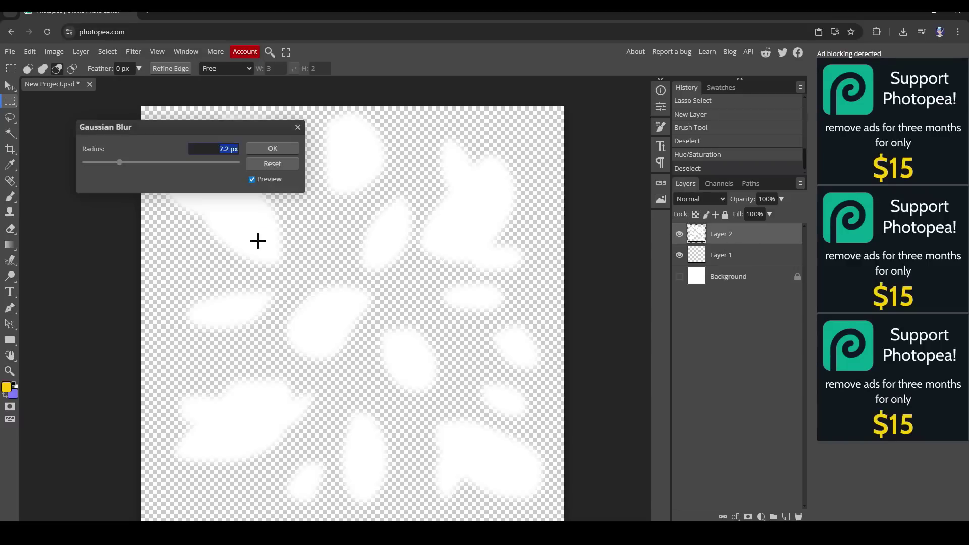
pyautogui.moveTo(145, 163); pyautogui.dragTo(220, 167)
pyautogui.moveTo(116, 167); pyautogui.dragTo(104, 163)
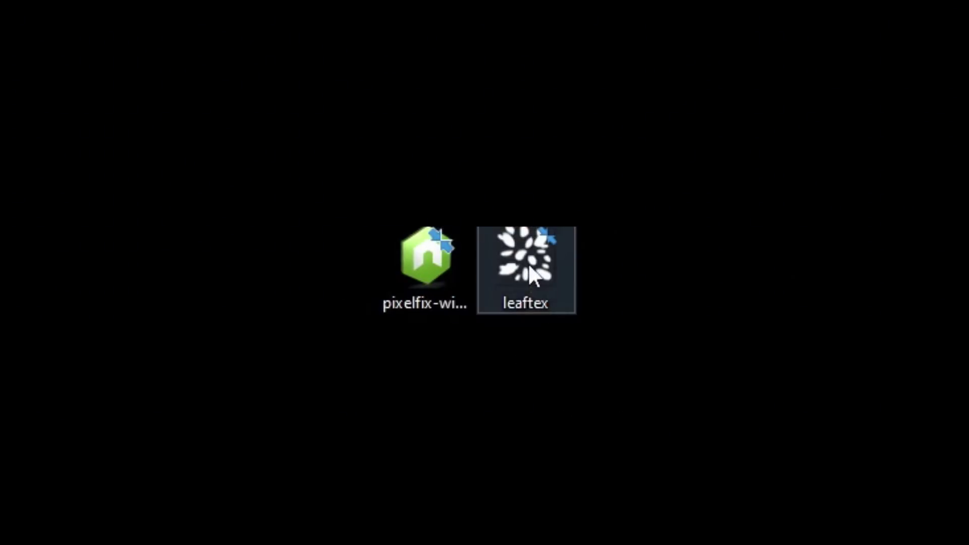
# On the desktop, run the blurred leaftex image through pixelfix-win-x64 again.
pyautogui.moveTo(528, 262); pyautogui.dragTo(413, 287)
pyautogui.press('Return')
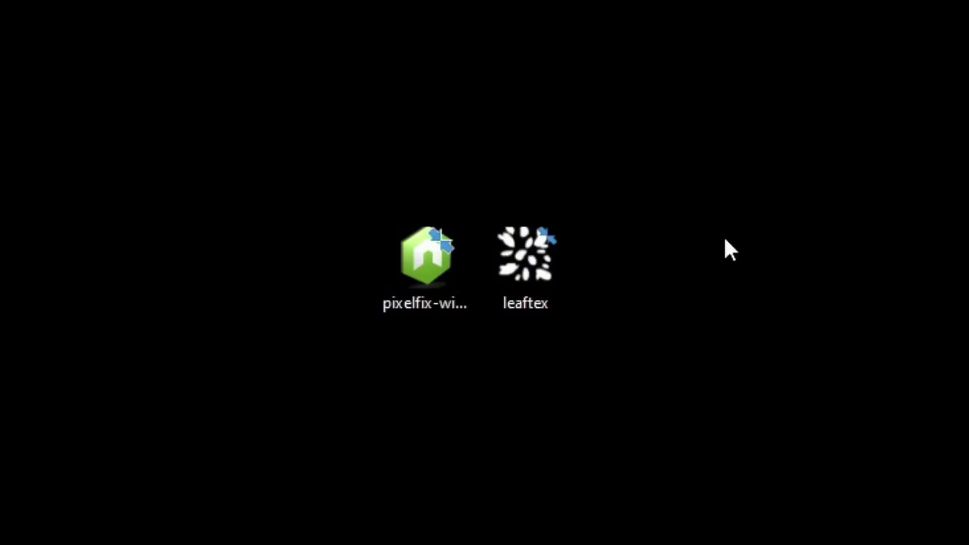
pyautogui.click(519, 288)
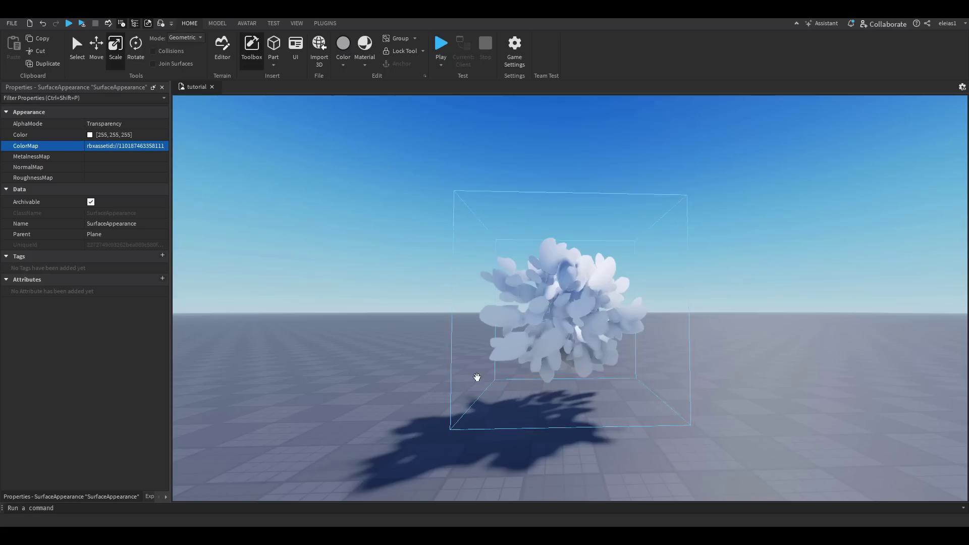
# In Roblox Studio, replace the bush's ColorMap with the blurred leaf texture and compare three bushes with different edge softness.
pyautogui.click(107, 147)
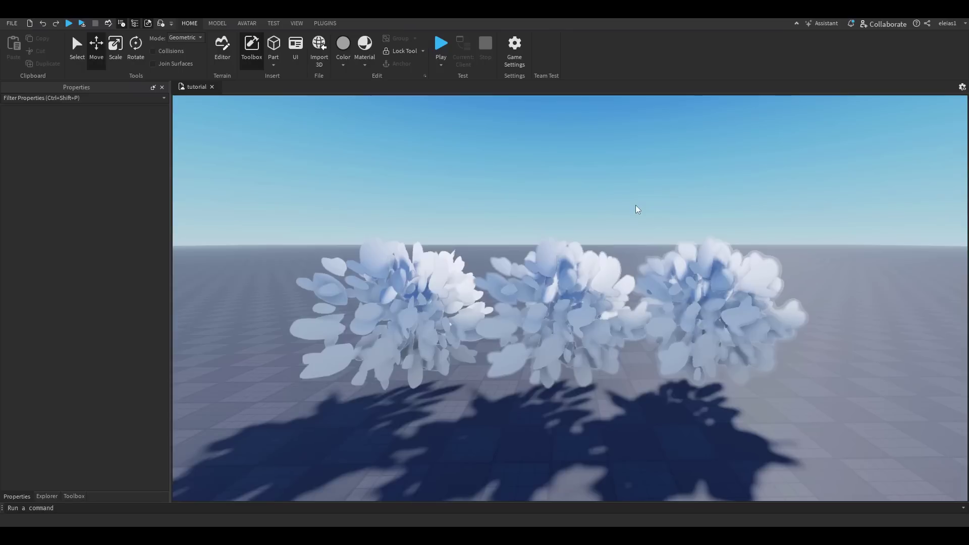
pyautogui.scroll(5, 636, 210)
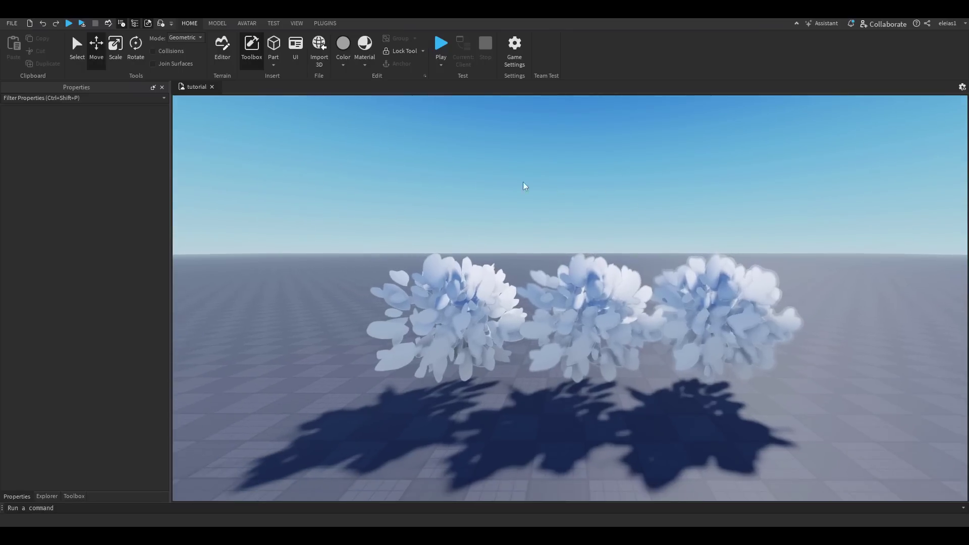
pyautogui.press('d')
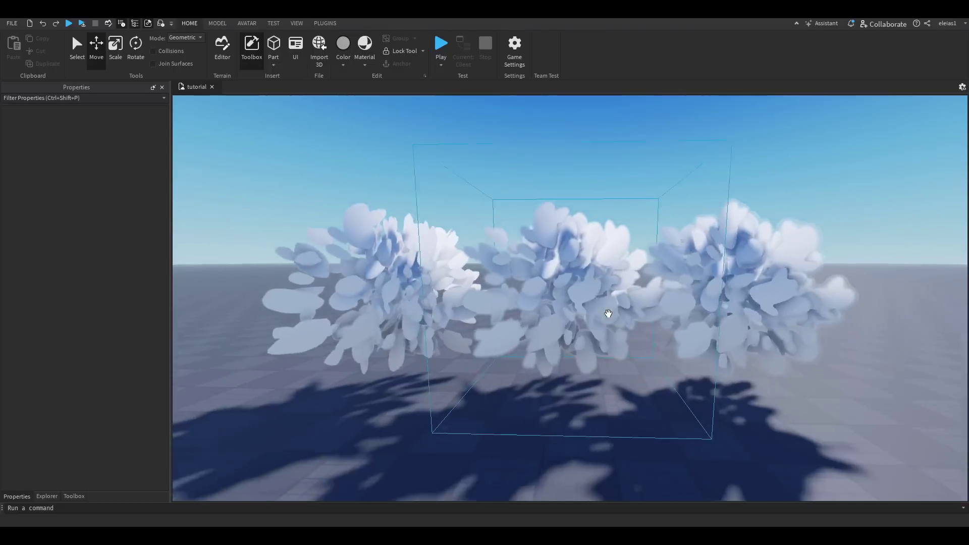
# Delete the extra comparison bushes, keeping a single bush.
pyautogui.click(614, 330)
pyautogui.click(714, 334)
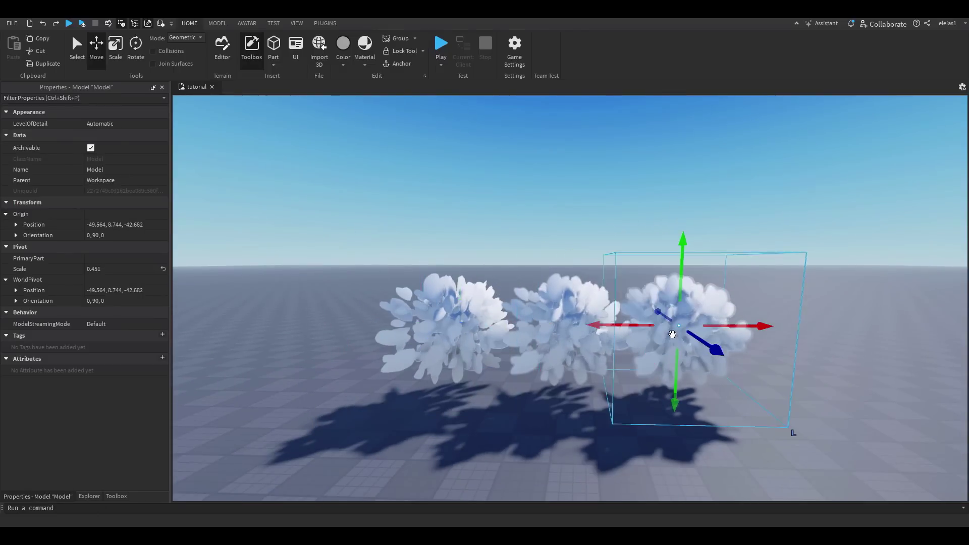
pyautogui.press('Delete')
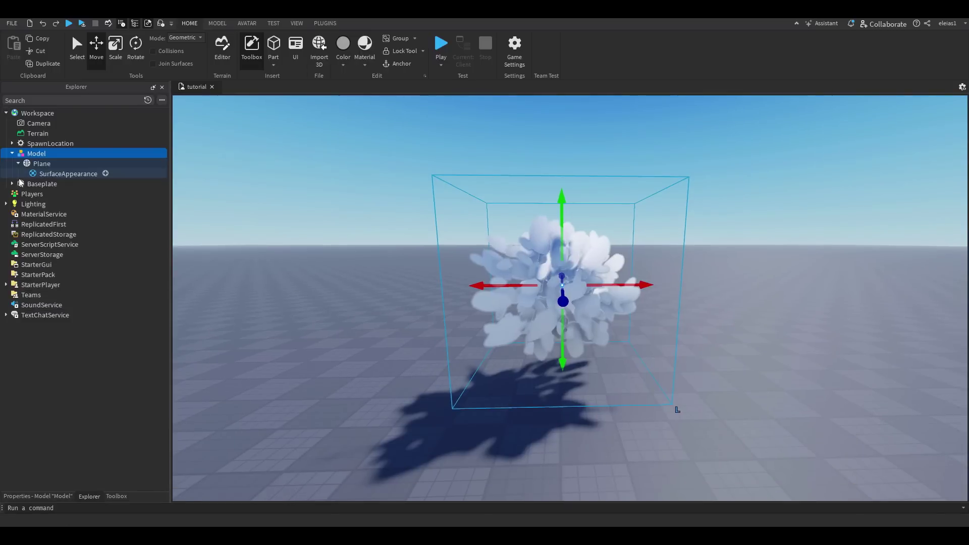
# Set the Color of the bush's SurfaceAppearance to a muted green, [106, 143, 82].
pyautogui.click(68, 173)
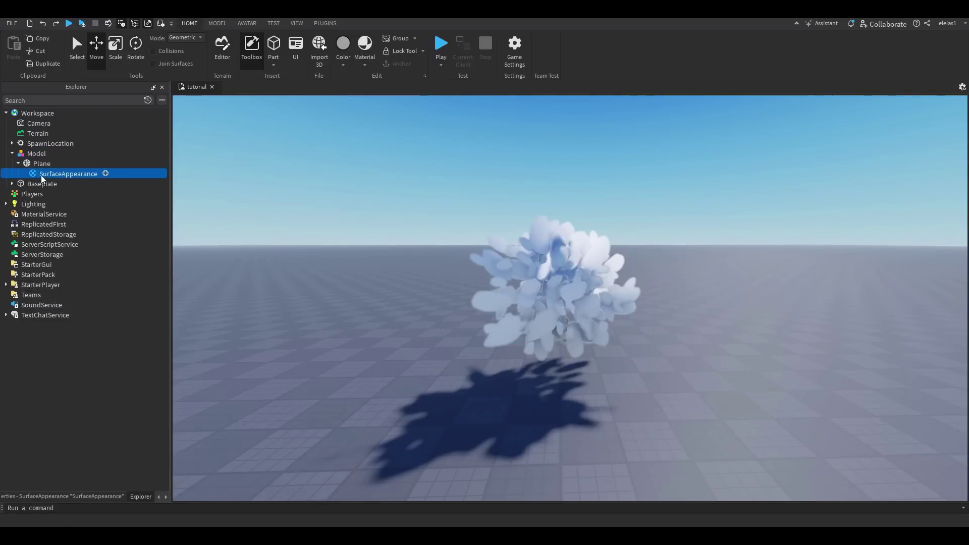
pyautogui.click(52, 496)
pyautogui.click(71, 134)
pyautogui.click(90, 134)
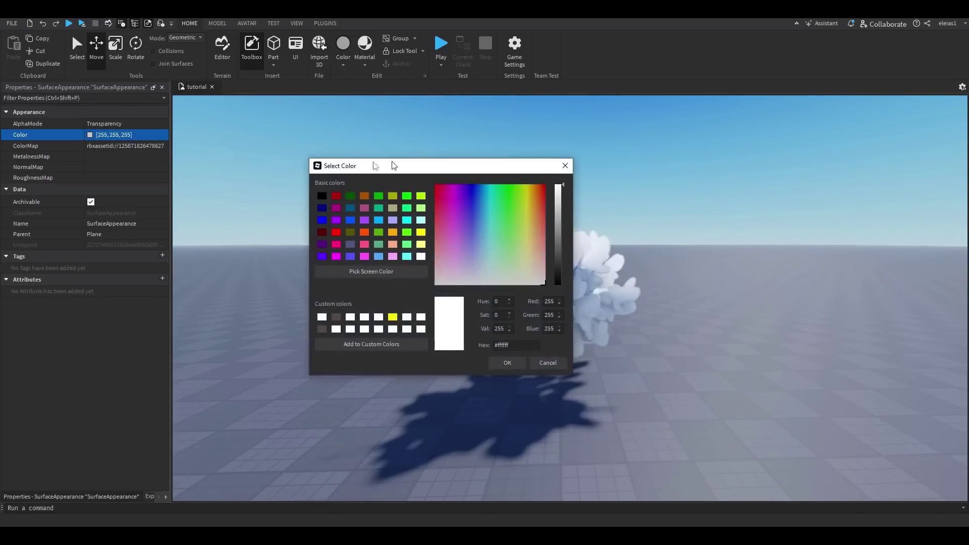
pyautogui.moveTo(394, 166); pyautogui.dragTo(168, 169)
pyautogui.moveTo(283, 200); pyautogui.dragTo(290, 224)
pyautogui.moveTo(332, 196); pyautogui.dragTo(332, 229)
pyautogui.click(286, 230)
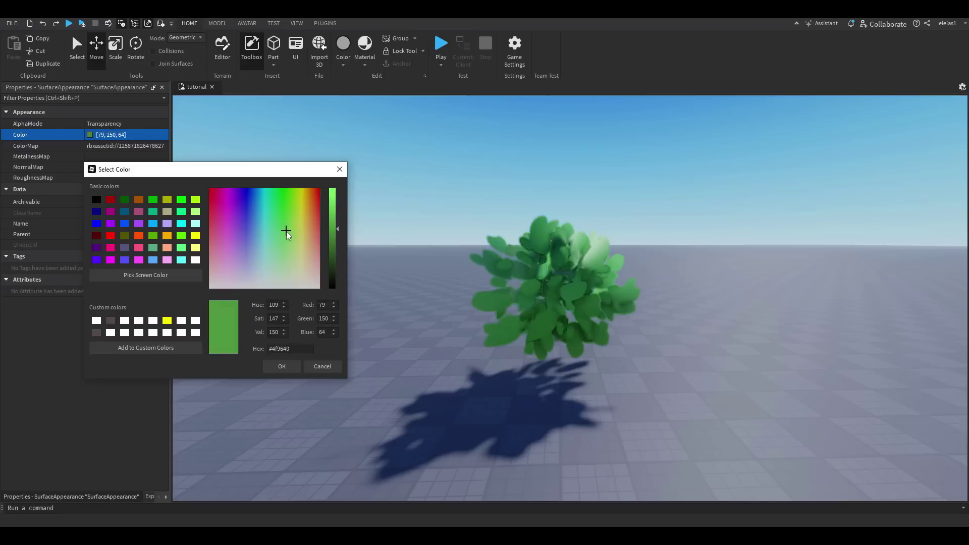
pyautogui.moveTo(286, 230); pyautogui.dragTo(290, 244)
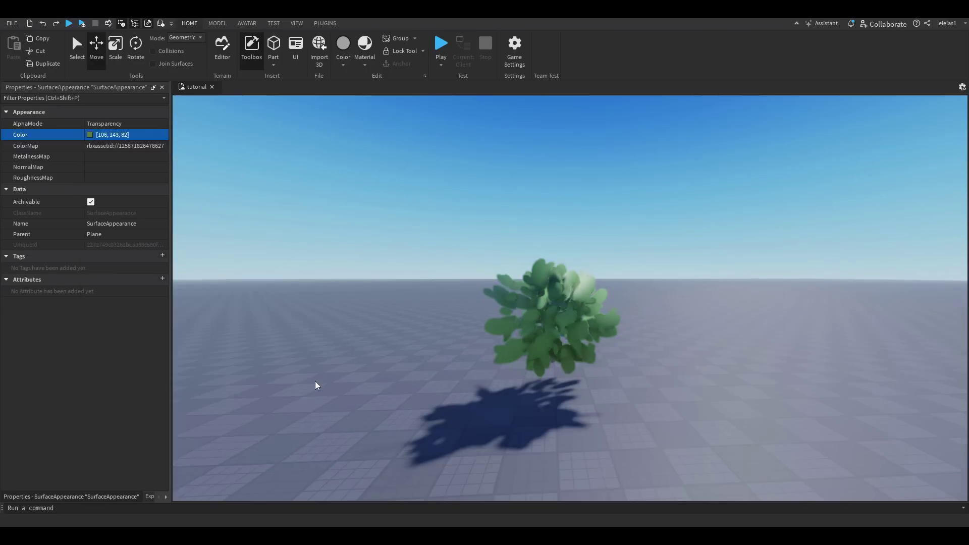
# Examine the green bush's shading against the sky and ground from several angles and distances.
pyautogui.scroll(3, 610, 292)
pyautogui.moveTo(610, 292); pyautogui.dragTo(599, 198, button='right')
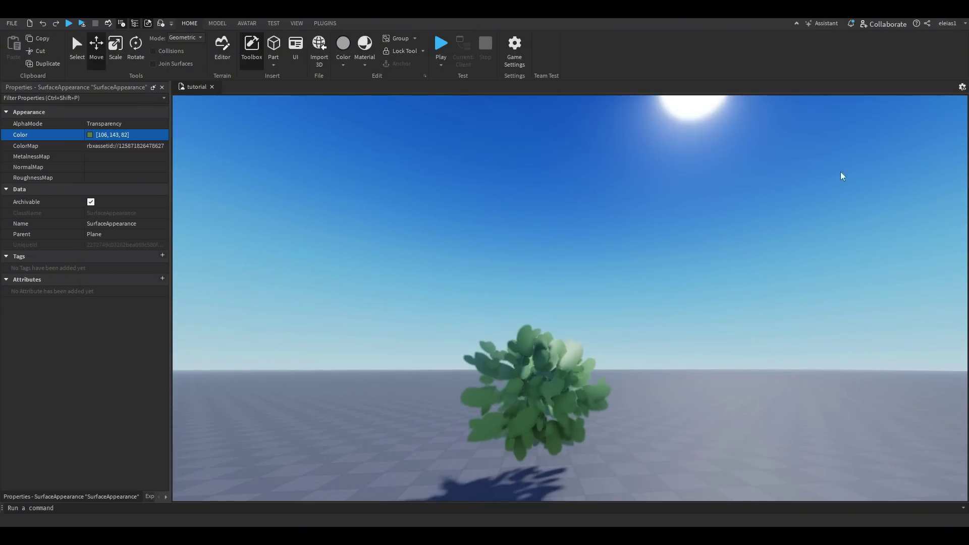
pyautogui.scroll(3, 606, 389)
pyautogui.moveTo(606, 378); pyautogui.dragTo(606, 413, button='right')
pyautogui.moveTo(644, 339); pyautogui.dragTo(644, 376, button='right')
pyautogui.scroll(-3, 644, 376)
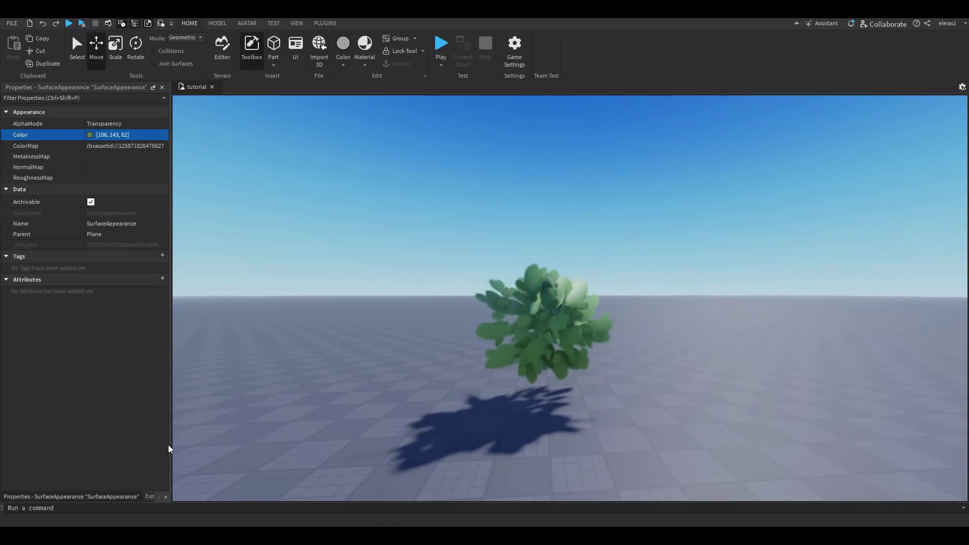
pyautogui.click(150, 498)
pyautogui.click(121, 496)
pyautogui.click(150, 498)
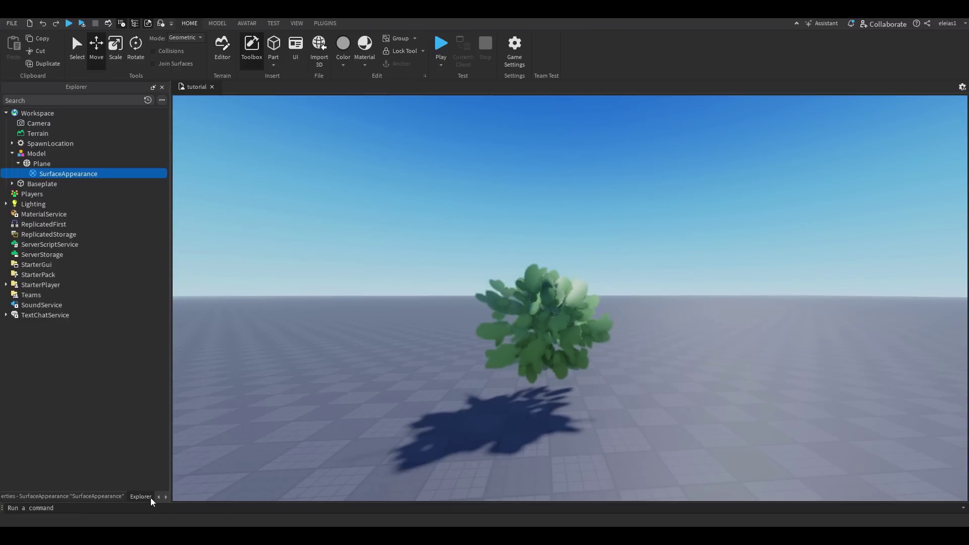
pyautogui.scroll(-3, 317, 402)
pyautogui.moveTo(306, 393); pyautogui.dragTo(223, 475, button='right')
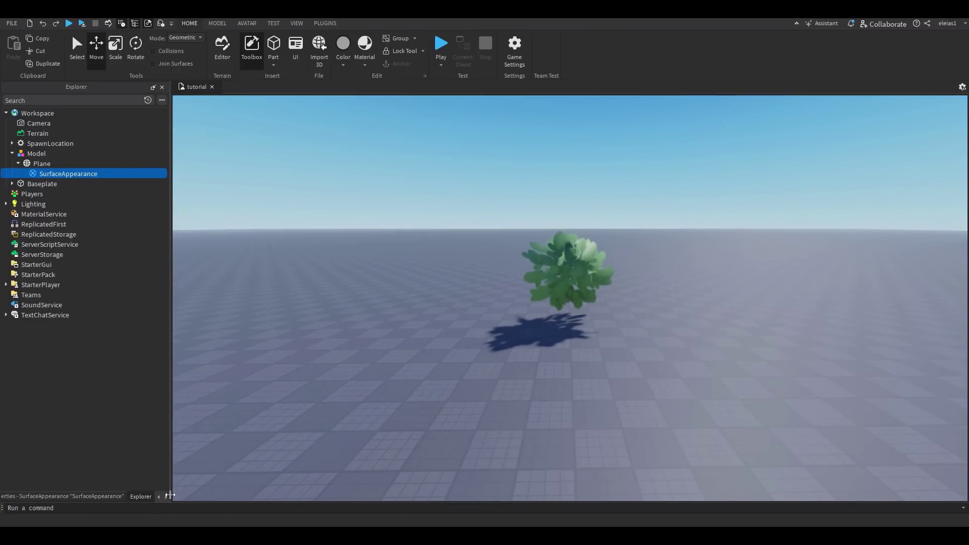
# Search the Toolbox decals for "white" and copy the plain white decal's asset ID.
pyautogui.click(166, 496)
pyautogui.click(141, 496)
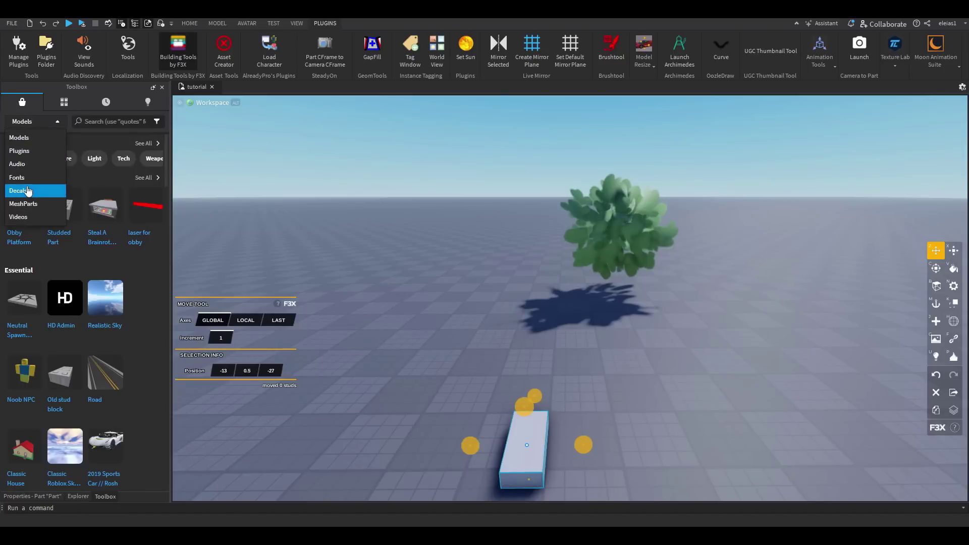
pyautogui.click(28, 190)
pyautogui.click(125, 124)
pyautogui.write('white')
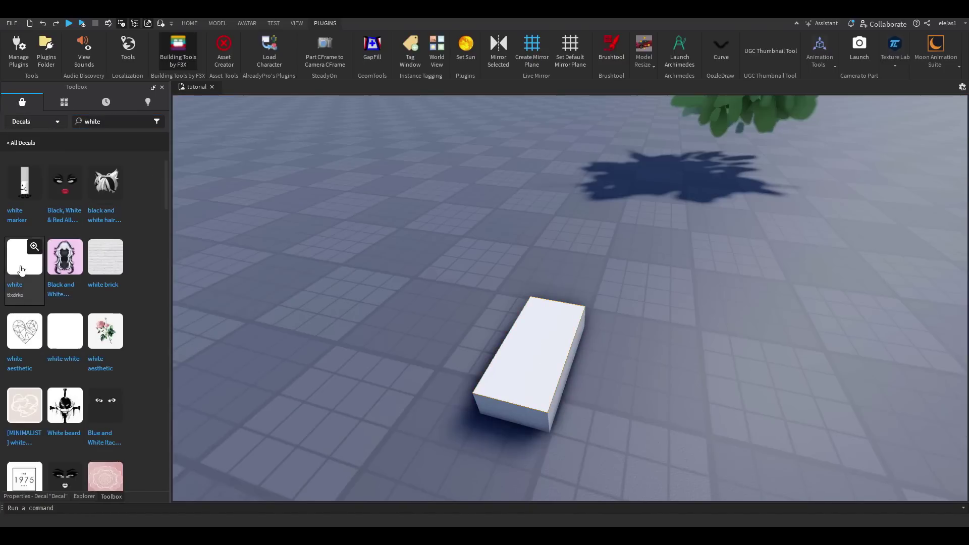
pyautogui.rightClick(21, 270)
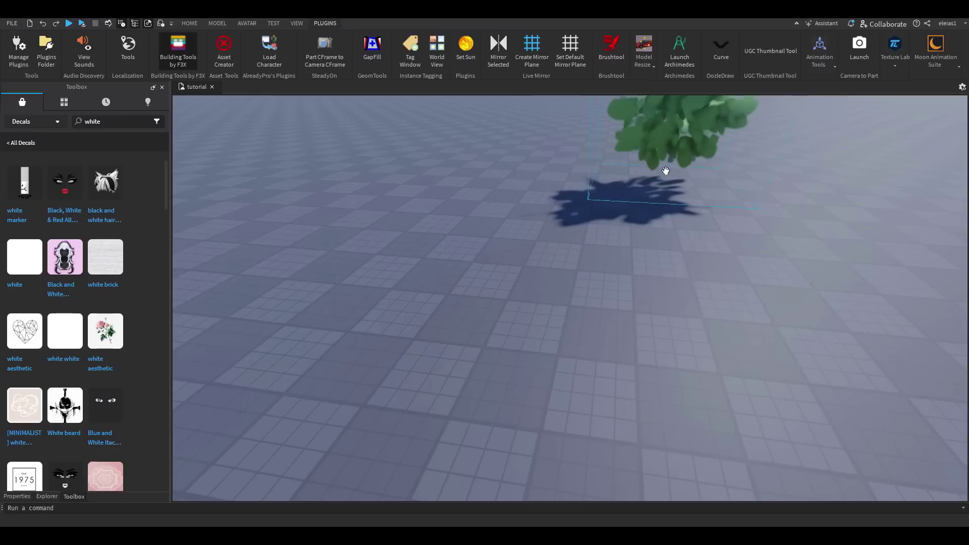
# Try the white image with asset ID 132155326 as the RoughnessMap of the bush's SurfaceAppearance.
pyautogui.click(666, 167)
pyautogui.press('f')
pyautogui.click(87, 496)
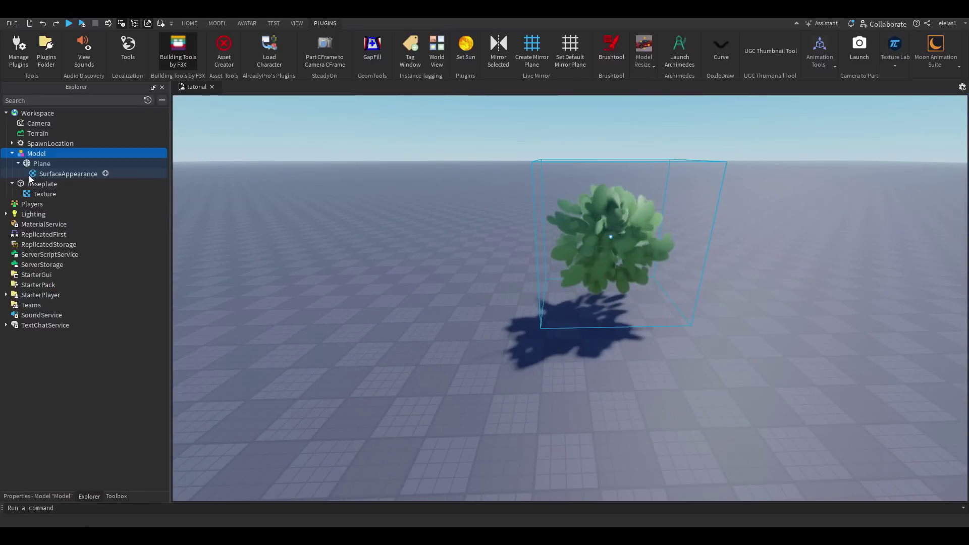
pyautogui.click(103, 174)
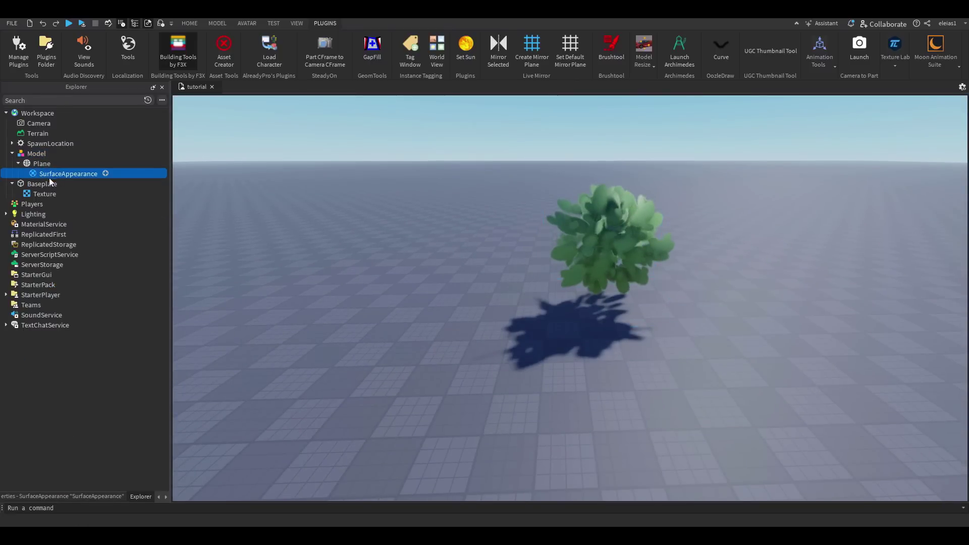
pyautogui.click(60, 496)
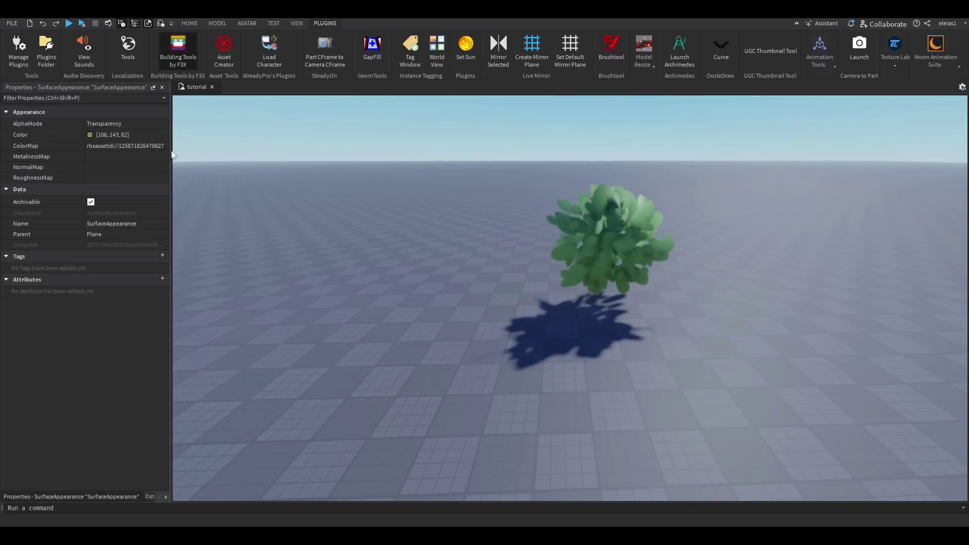
pyautogui.click(133, 175)
pyautogui.write('132155326')
pyautogui.press('Return')
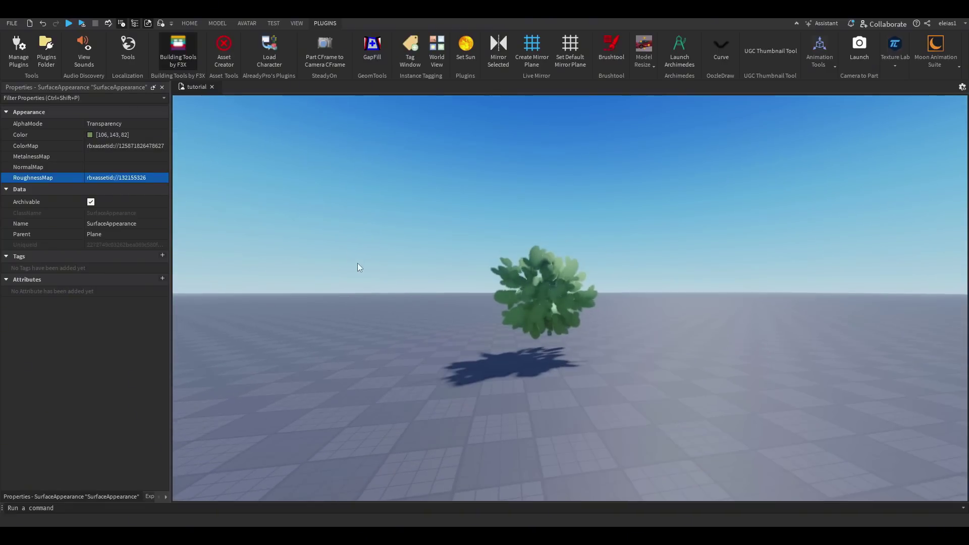
pyautogui.hotkey('ctrl', 'z')
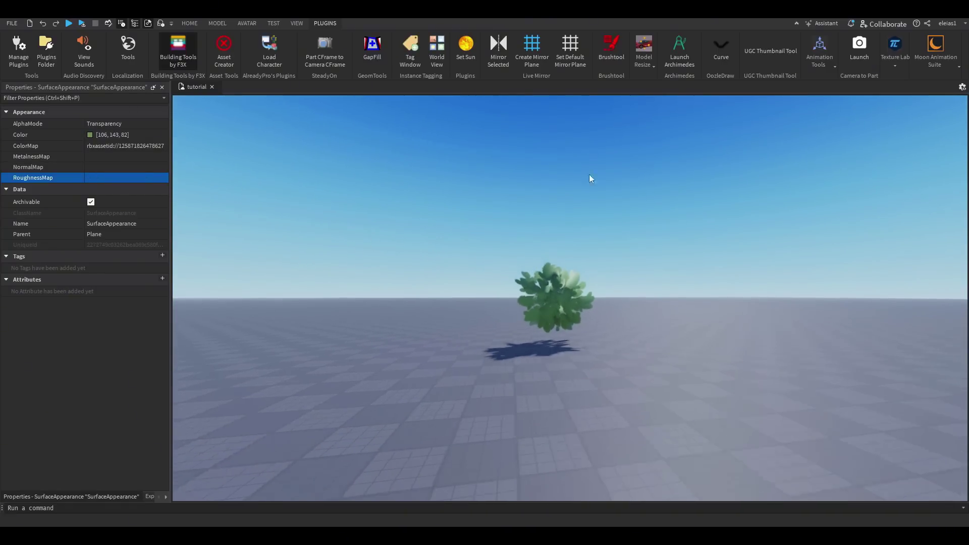
# Examine the bush's leaf shading with an empty RoughnessMap from nearer and from different angles.
pyautogui.moveTo(588, 174); pyautogui.dragTo(759, 319, button='right')
pyautogui.scroll(2, 758, 319)
pyautogui.rightClick(758, 319)
pyautogui.click(662, 271)
pyautogui.moveTo(662, 271); pyautogui.dragTo(688, 283, button='right')
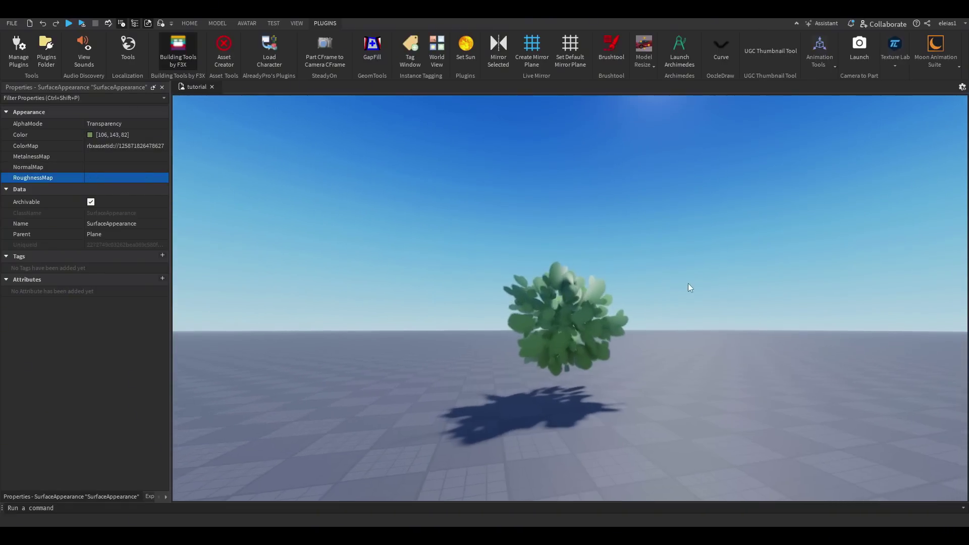
pyautogui.press('d')
pyautogui.press('q')
# Set the RoughnessMap of the bush's SurfaceAppearance to the white image with asset ID 132155326 and inspect the bush.
pyautogui.click(134, 176)
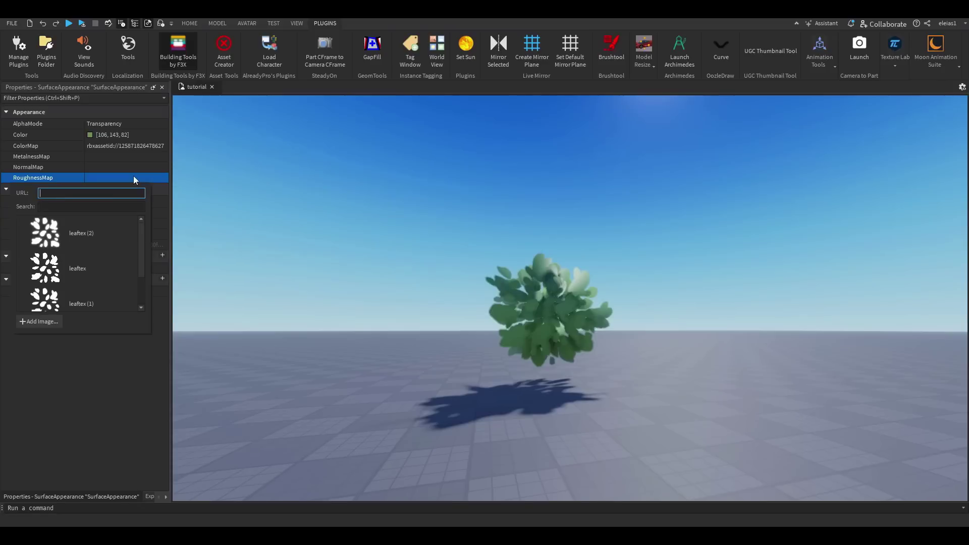
pyautogui.write('132155326')
pyautogui.press('Return')
pyautogui.moveTo(320, 235); pyautogui.dragTo(326, 234, button='right')
pyautogui.press('e')
pyautogui.press('a')
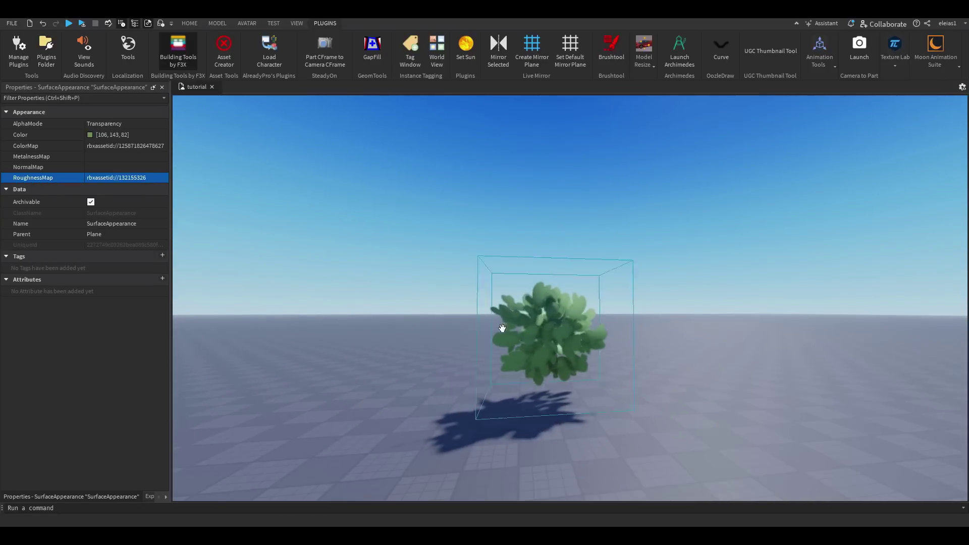
pyautogui.moveTo(548, 354); pyautogui.dragTo(493, 372)
# Switch the Toolbox marketplace from decals to the Models category.
pyautogui.click(58, 104)
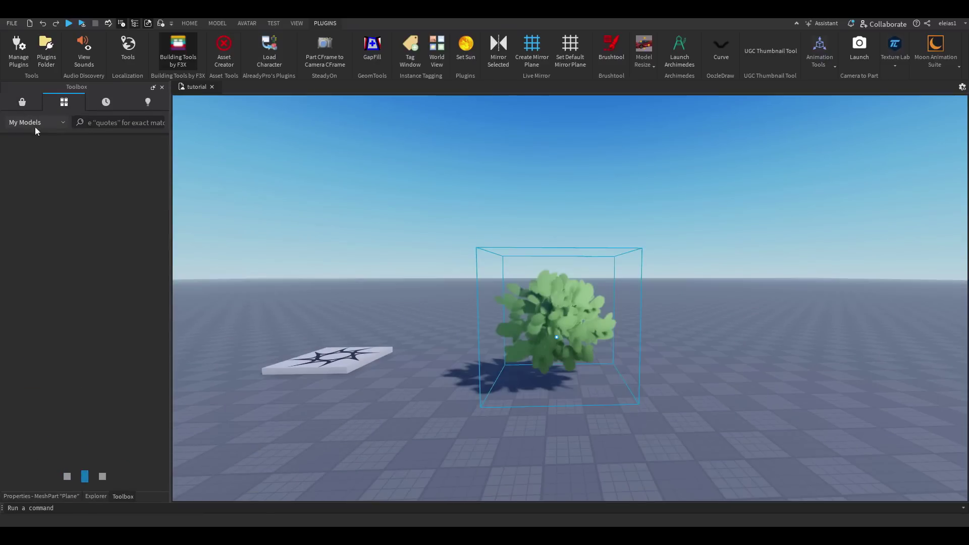
pyautogui.click(31, 103)
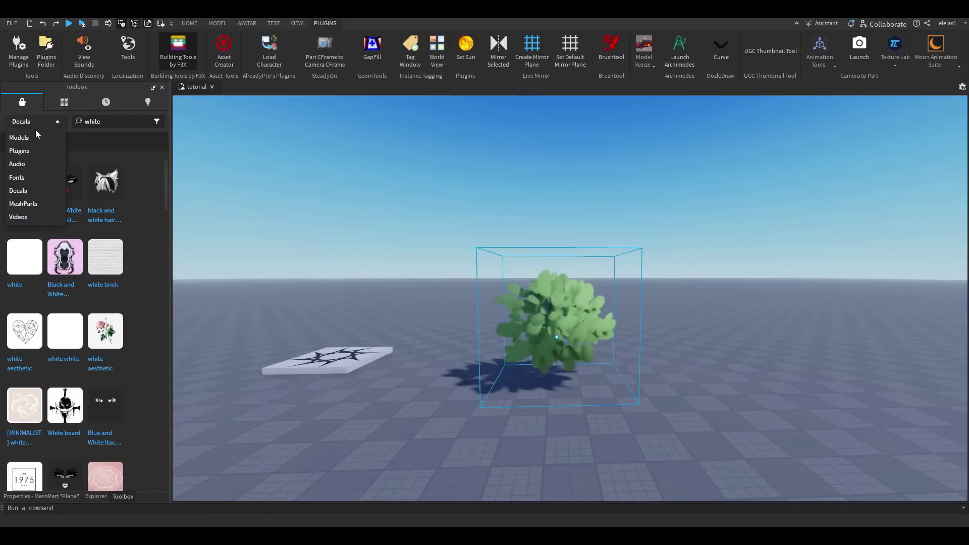
pyautogui.click(30, 137)
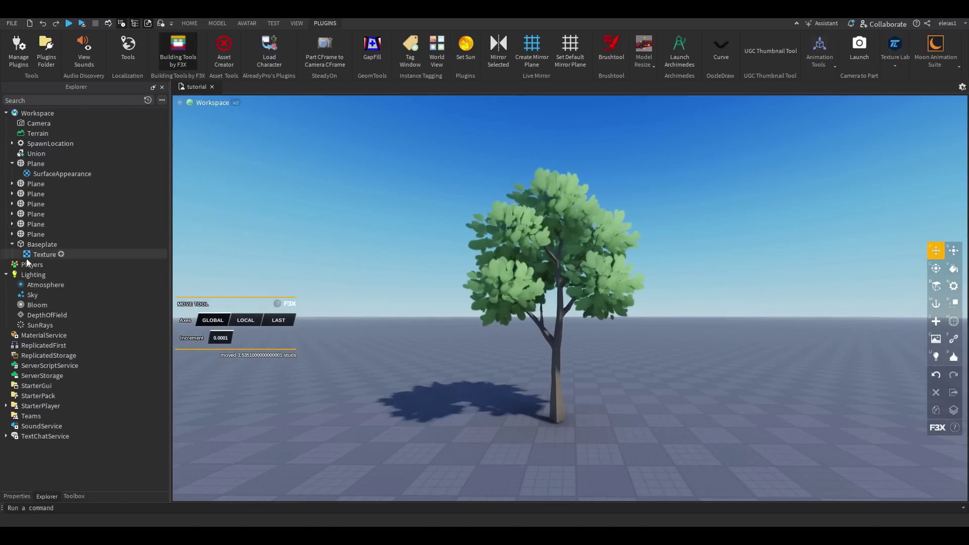
# Set the Ambient colour of the Lighting service to a dark blue, [0, 76, 126].
pyautogui.click(26, 274)
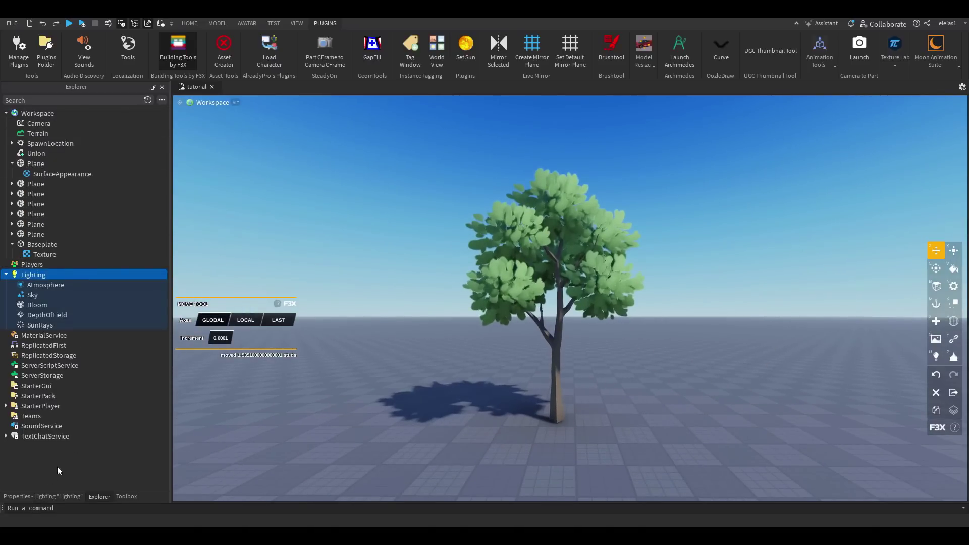
pyautogui.click(34, 496)
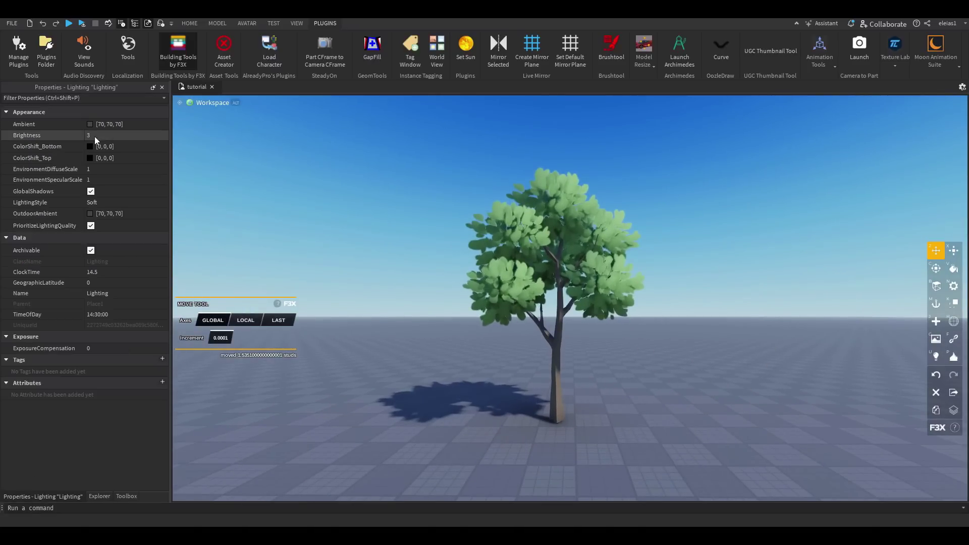
pyautogui.click(89, 124)
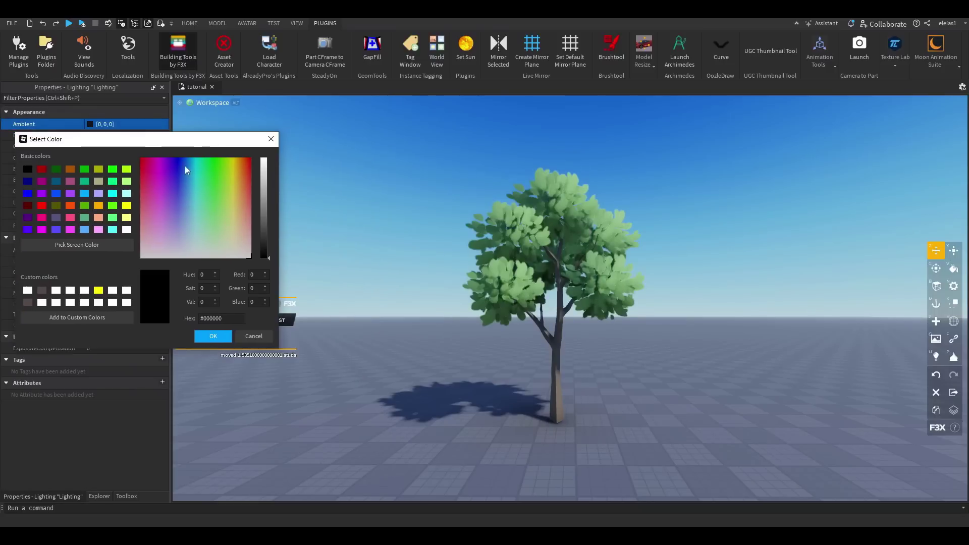
pyautogui.moveTo(260, 253); pyautogui.dragTo(265, 196)
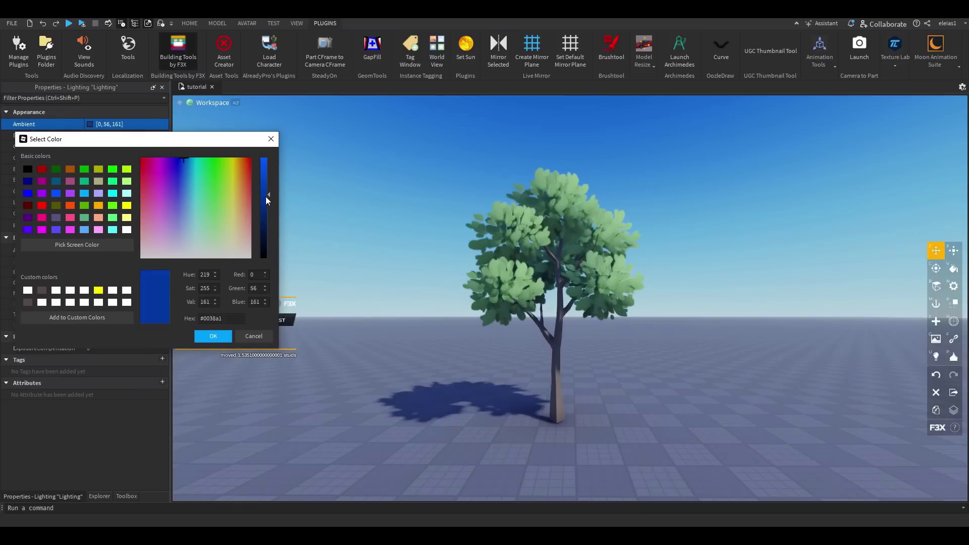
pyautogui.click(188, 159)
pyautogui.moveTo(263, 232); pyautogui.dragTo(265, 211)
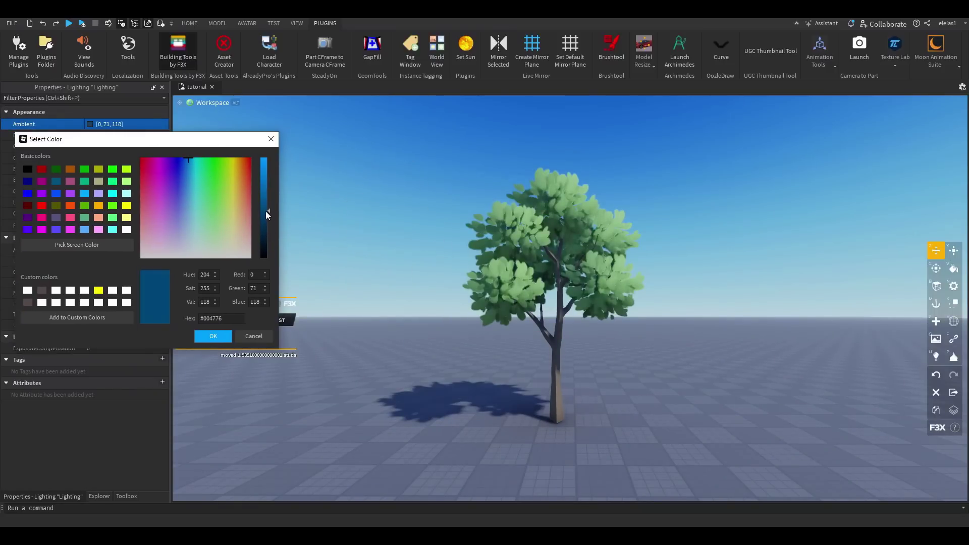
pyautogui.click(213, 336)
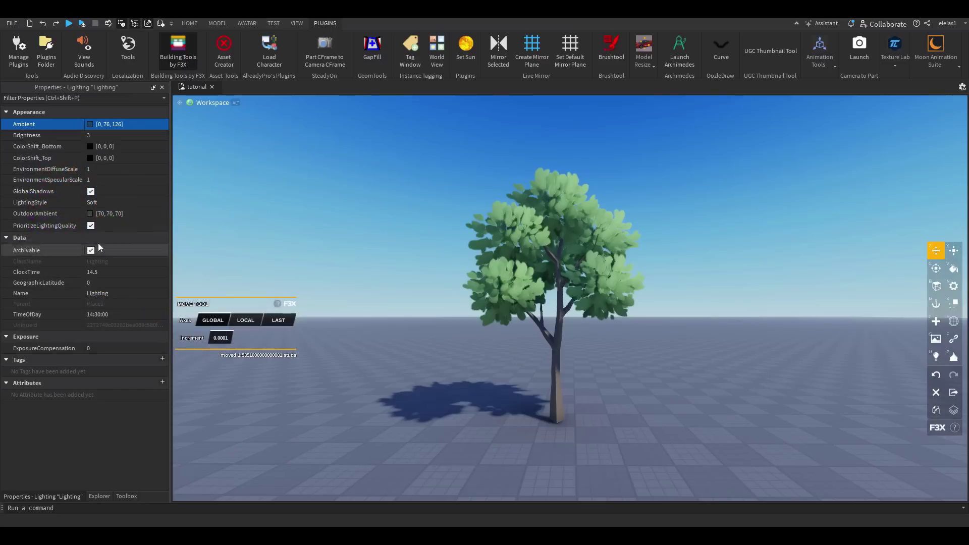
# Set the OutdoorAmbient colour of Lighting to blue, [0, 74, 165], and check the tree's shadows from several distances.
pyautogui.click(91, 213)
pyautogui.click(229, 217)
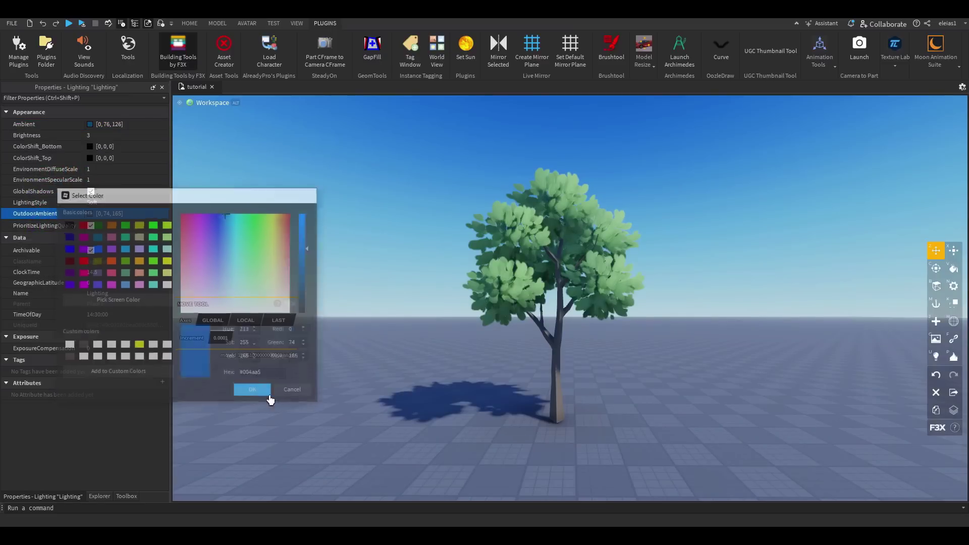
pyautogui.click(263, 392)
pyautogui.scroll(-2, 630, 401)
pyautogui.moveTo(630, 400); pyautogui.dragTo(657, 342, button='right')
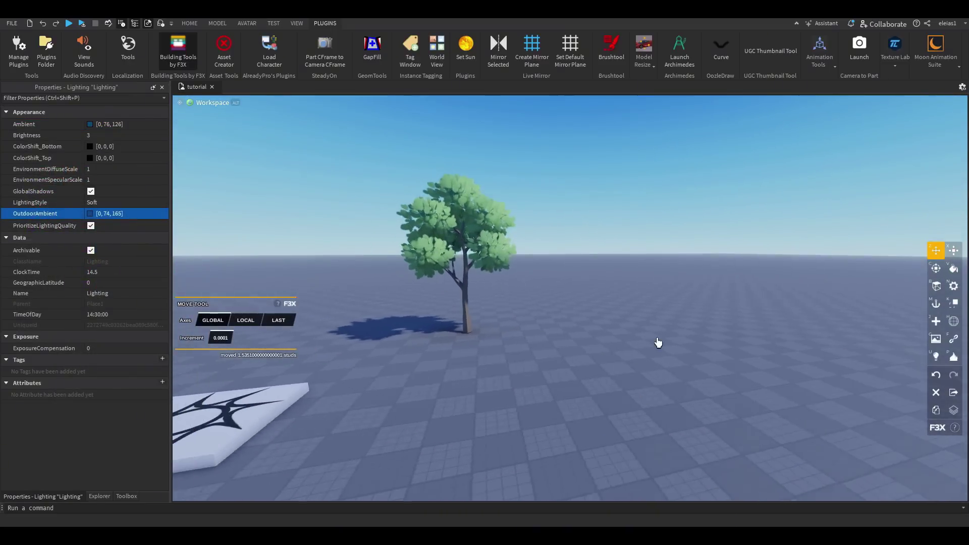
pyautogui.scroll(2, 657, 342)
pyautogui.moveTo(817, 411); pyautogui.dragTo(668, 348, button='right')
pyautogui.scroll(2, 667, 348)
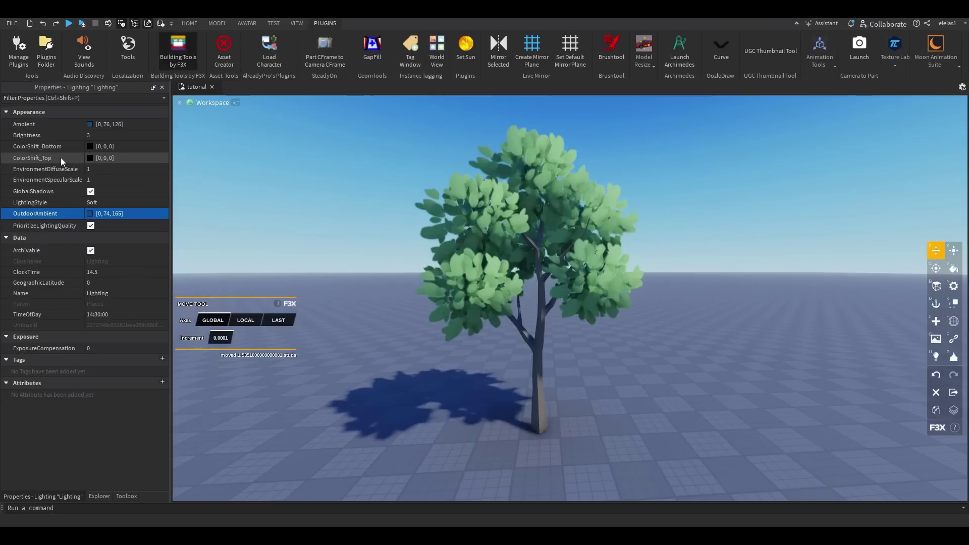
# Set Lighting's ColorShift_Top to a warm yellow, [236, 223, 123], and check the tree from near and far.
pyautogui.click(87, 159)
pyautogui.click(90, 158)
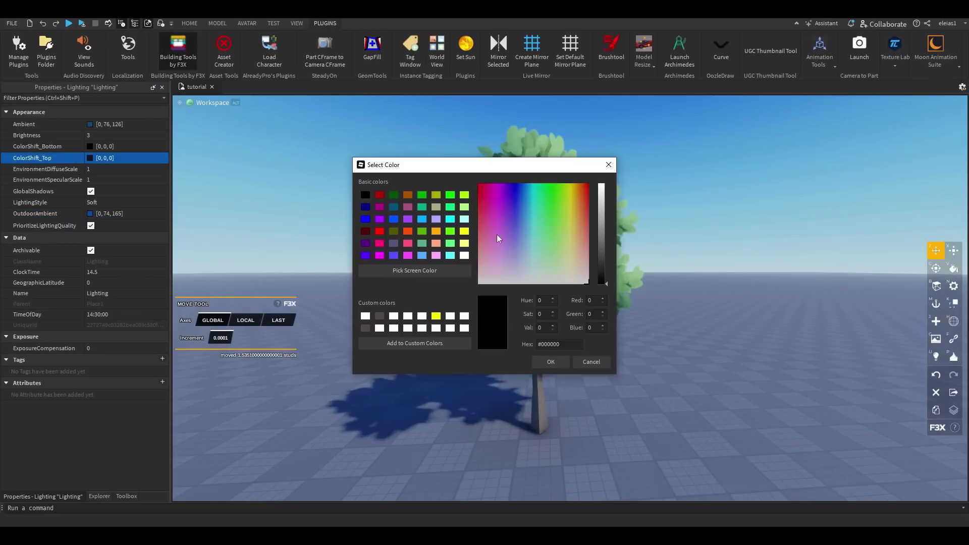
pyautogui.click(590, 359)
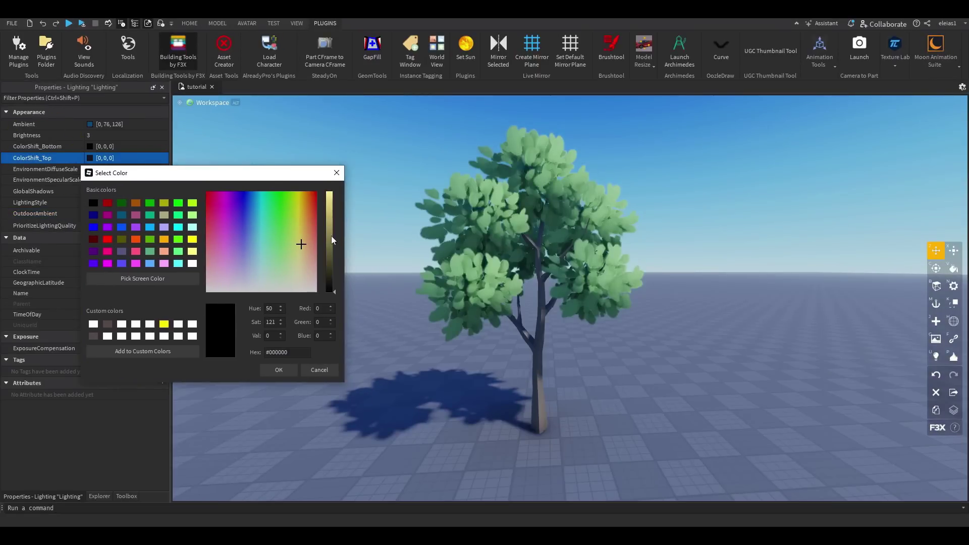
pyautogui.moveTo(331, 236); pyautogui.dragTo(333, 199)
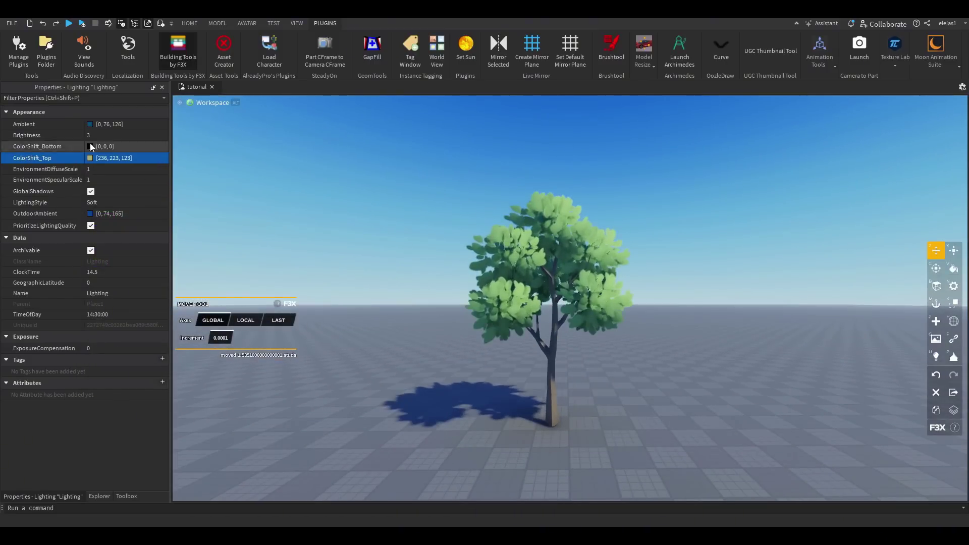
pyautogui.moveTo(365, 246); pyautogui.dragTo(365, 246, button='right')
pyautogui.press('s')
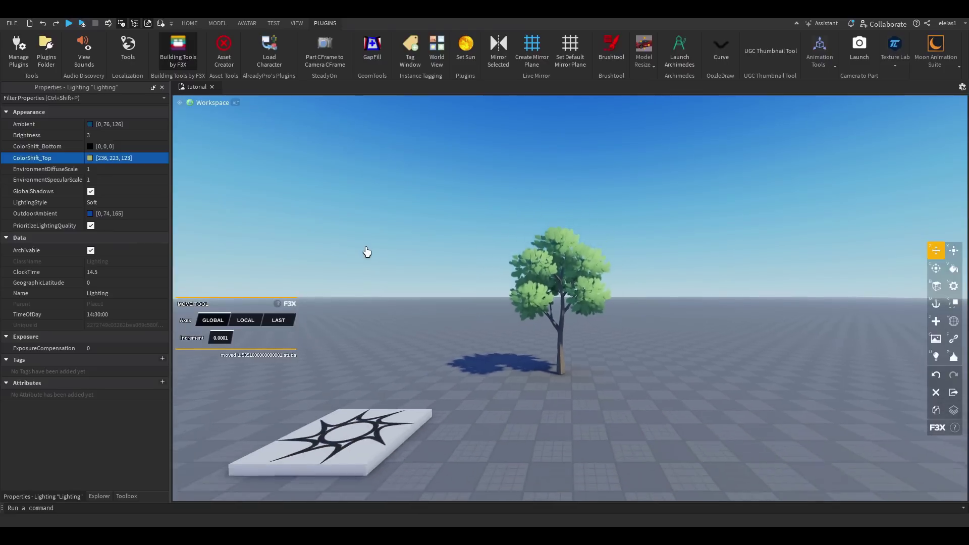
pyautogui.press('w')
pyautogui.press('s')
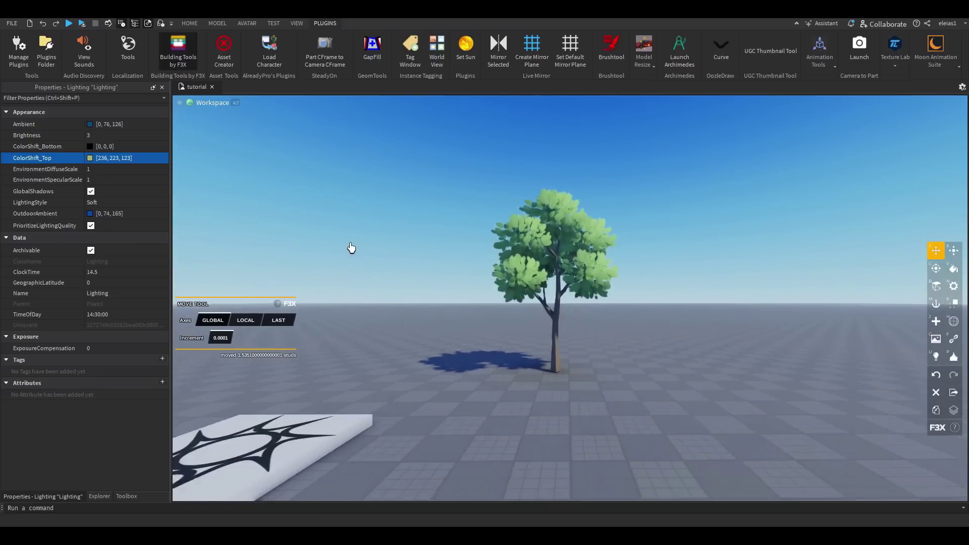
pyautogui.press('w')
pyautogui.press('s')
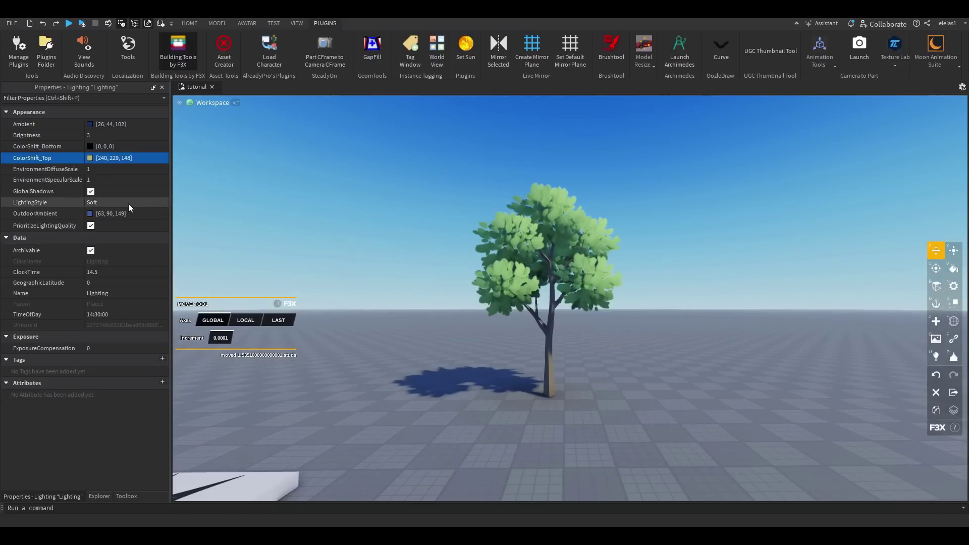
# Try lower EnvironmentSpecularScale and EnvironmentDiffuseScale values for Lighting, starting with a specular scale of 0.
pyautogui.click(129, 176)
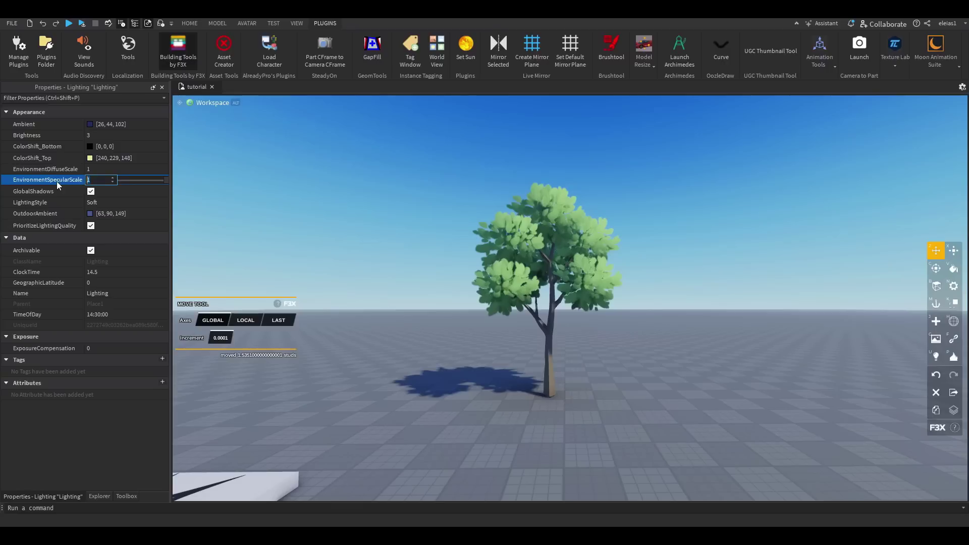
pyautogui.moveTo(166, 179); pyautogui.dragTo(145, 190)
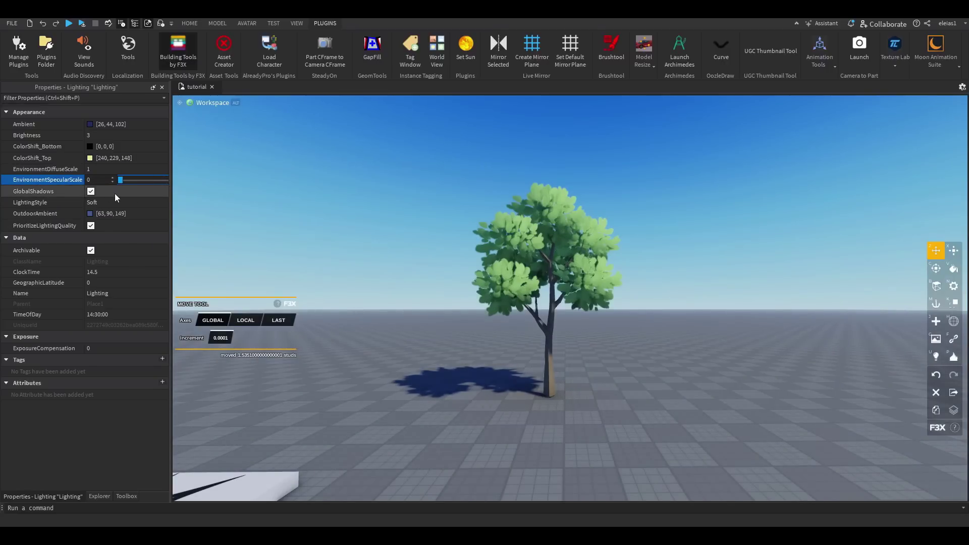
pyautogui.click(116, 169)
pyautogui.moveTo(165, 169); pyautogui.dragTo(89, 168)
pyautogui.click(144, 181)
pyautogui.click(165, 169)
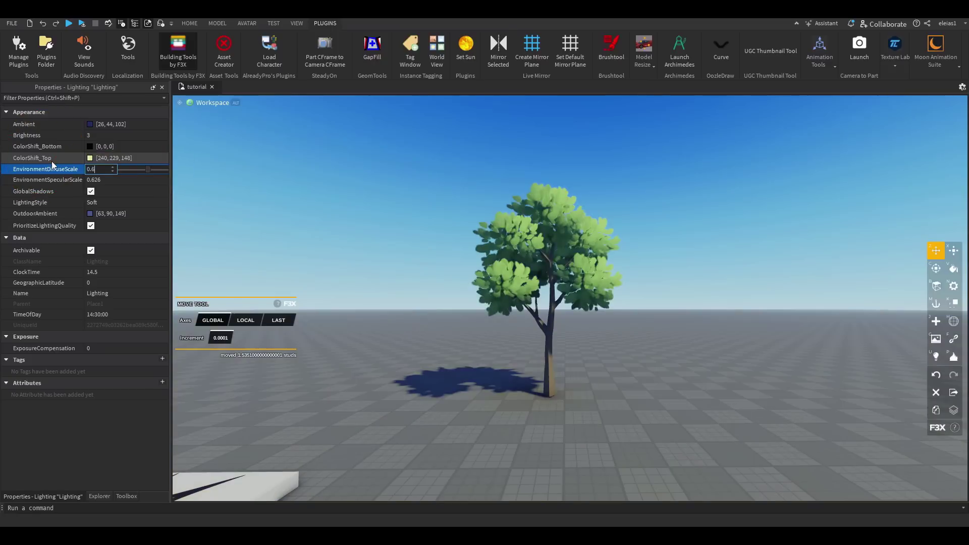
# Set Lighting's EnvironmentDiffuseScale and EnvironmentSpecularScale both to 0.7.
pyautogui.click(93, 180)
pyautogui.write('0.7')
pyautogui.press('Return')
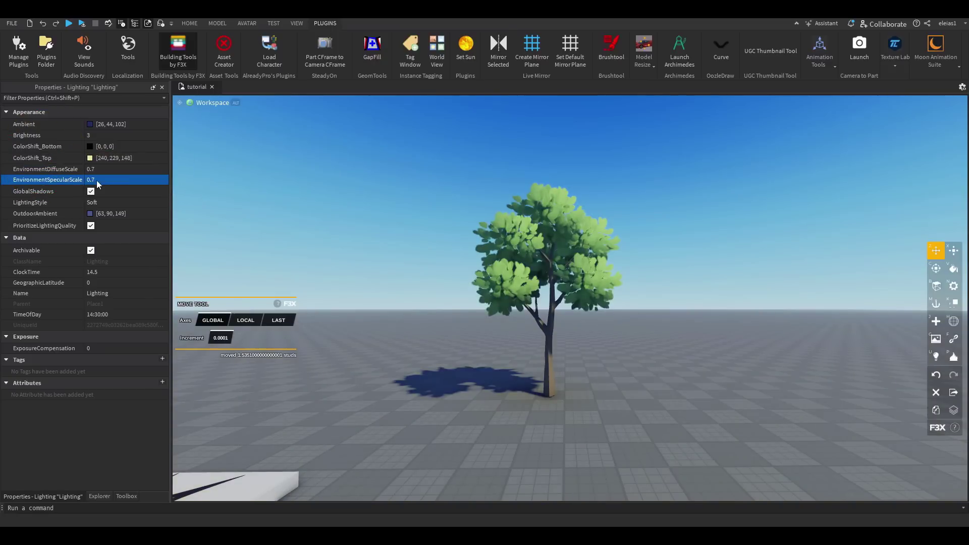
pyautogui.scroll(3, 373, 182)
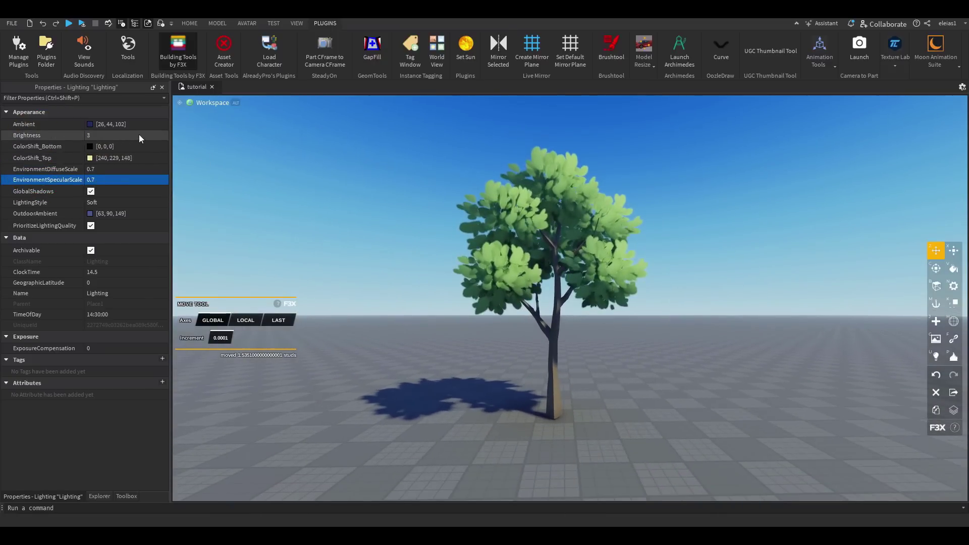
# Set the Brightness of Lighting to 3.5.
pyautogui.click(138, 134)
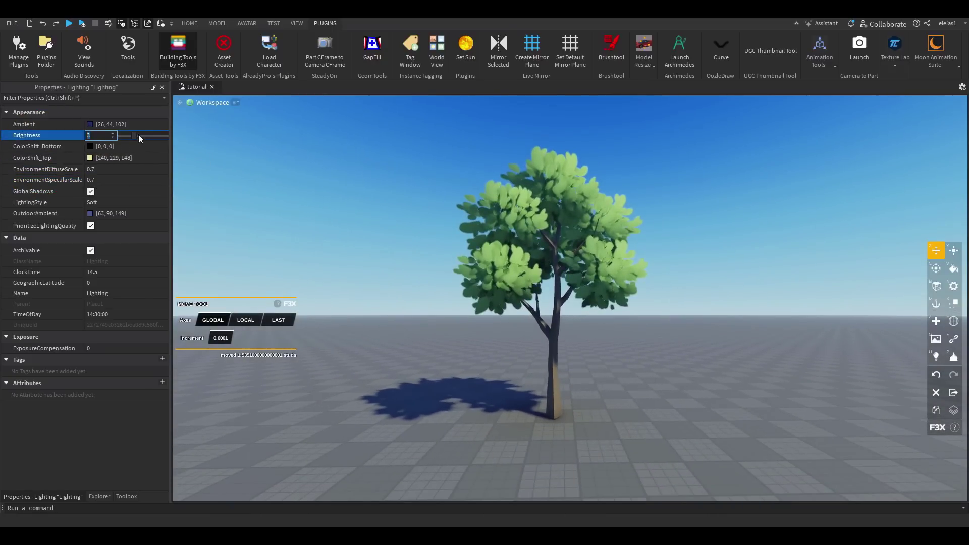
pyautogui.write('3.5')
pyautogui.press('Return')
pyautogui.scroll(-1, 319, 199)
# Set Lighting's ColorShift_Top to a pale yellow, [240, 222, 168], and its ExposureCompensation to 0.05.
pyautogui.click(90, 158)
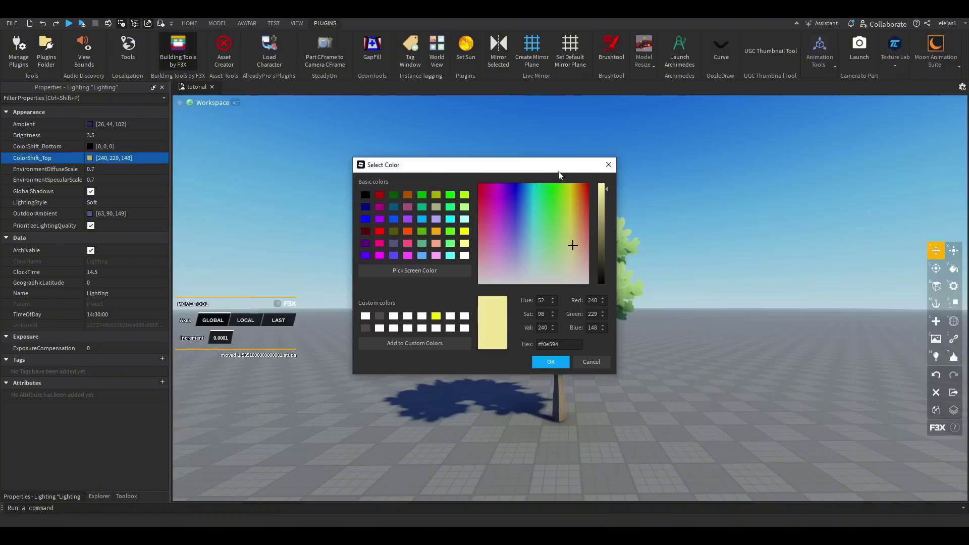
pyautogui.click(333, 252)
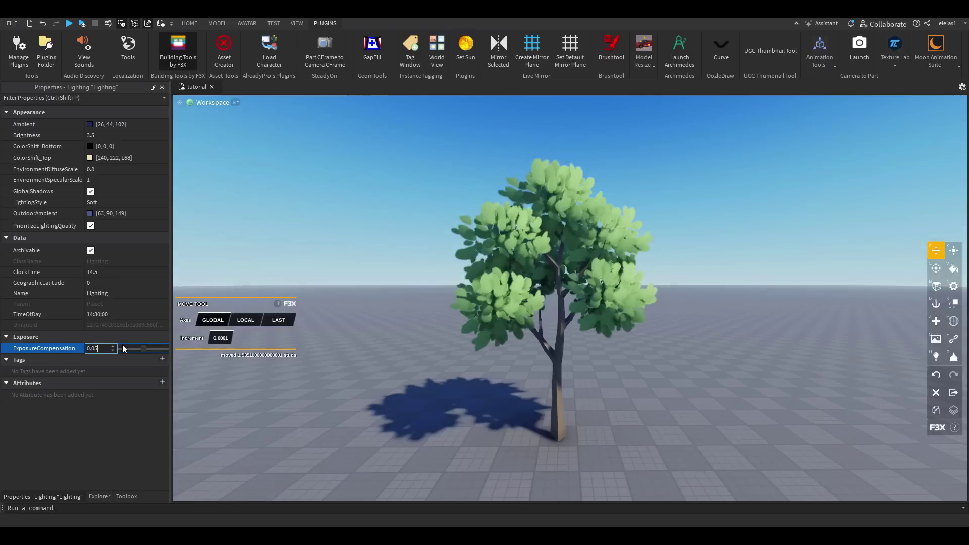
pyautogui.click(99, 348)
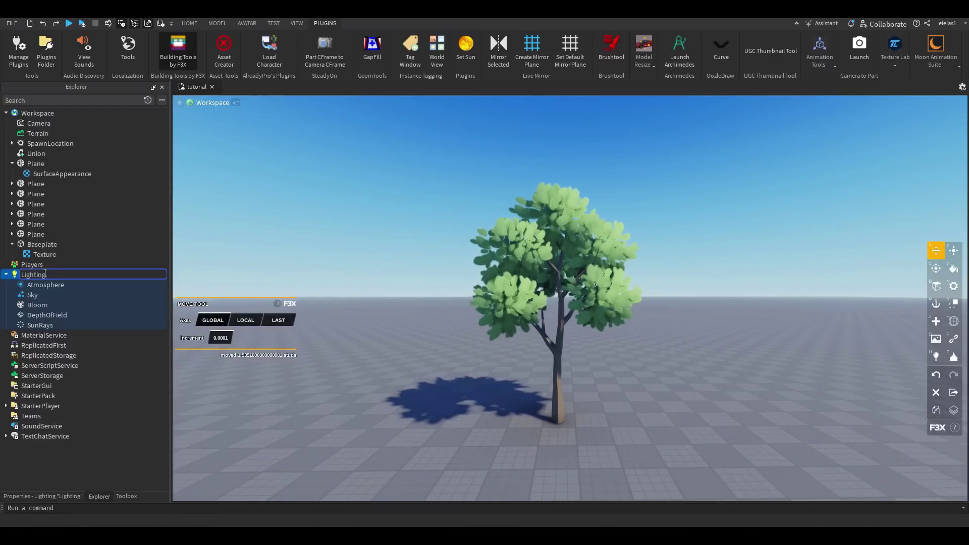
# Add a ColorCorrectionEffect to the Lighting service.
pyautogui.click(52, 275)
pyautogui.write('color')
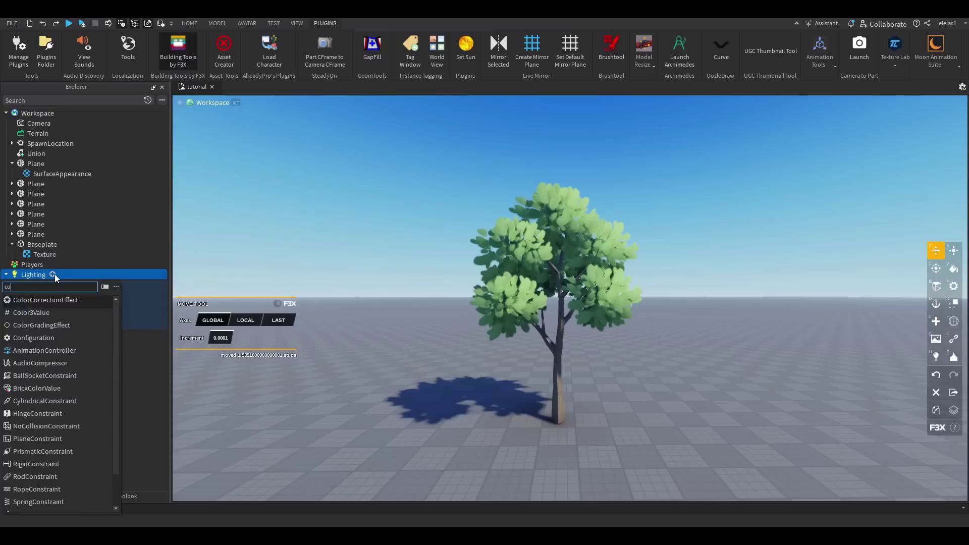
pyautogui.click(31, 301)
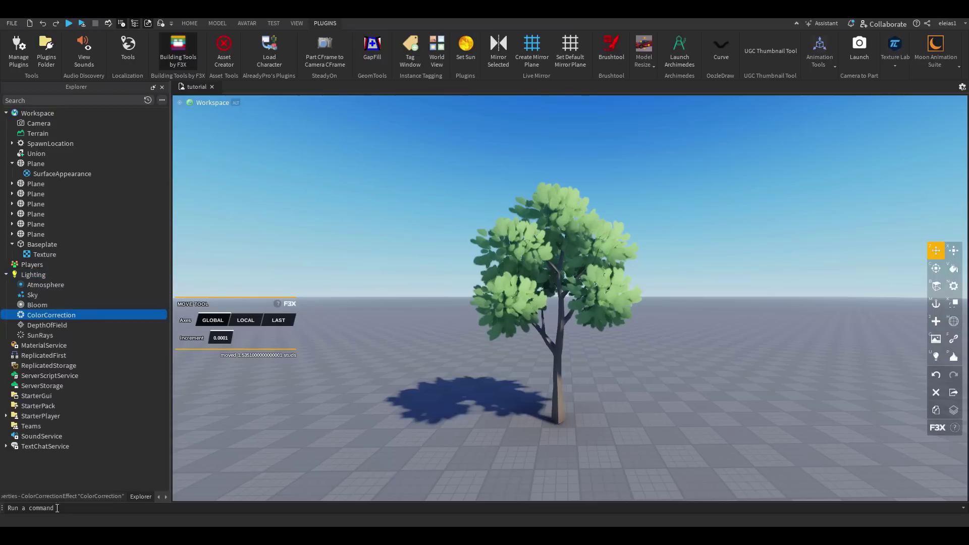
# Set the Brightness of the ColorCorrection effect to 0.05.
pyautogui.click(71, 499)
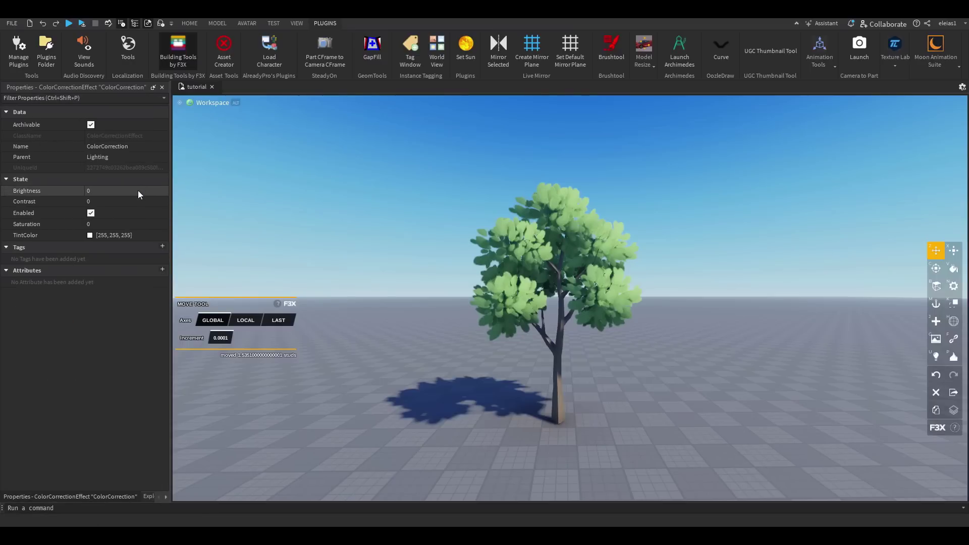
pyautogui.write('0.05')
pyautogui.press('Return')
# Set the ColorCorrection effect's Saturation to 0.05 and its Contrast to -0.05.
pyautogui.click(116, 203)
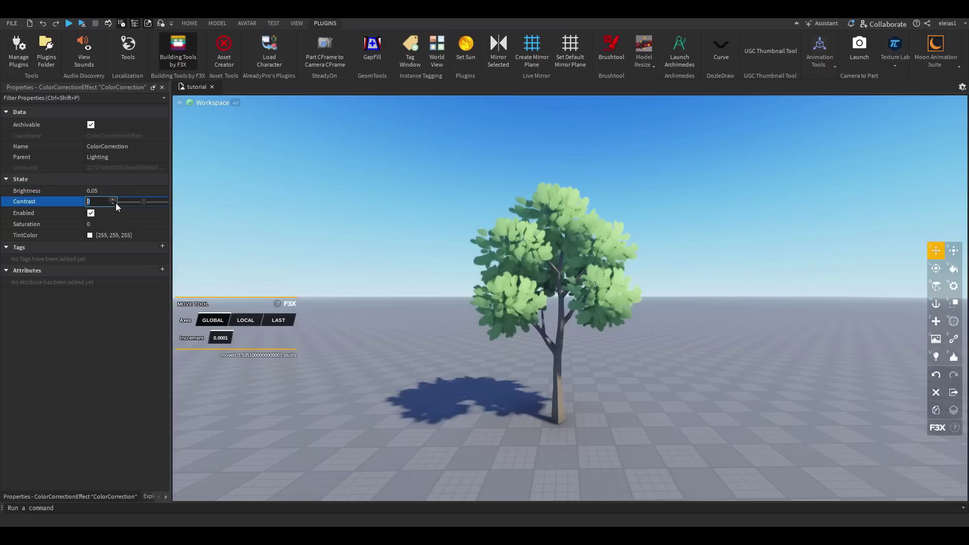
pyautogui.write('0.05')
pyautogui.click(105, 225)
pyautogui.click(102, 201)
pyautogui.write('-0.05')
pyautogui.press('Return')
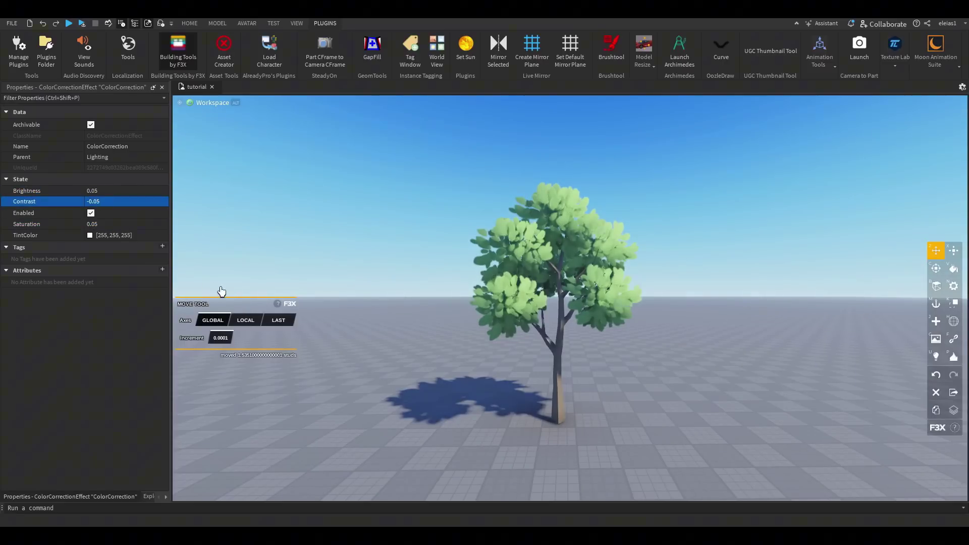
# Set the ColorCorrection effect's Brightness to 0.02.
pyautogui.click(91, 213)
pyautogui.click(103, 192)
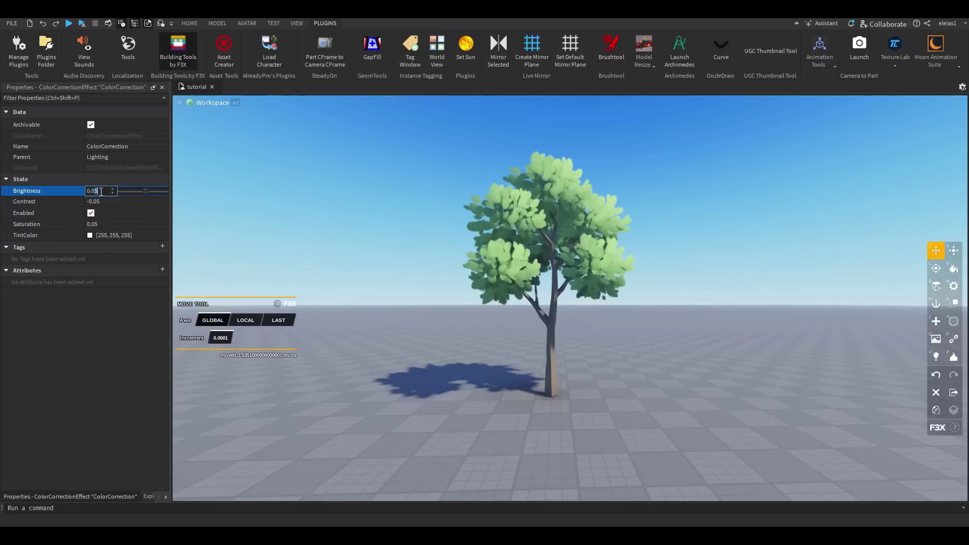
pyautogui.write('0.02')
pyautogui.press('Return')
pyautogui.click(87, 210)
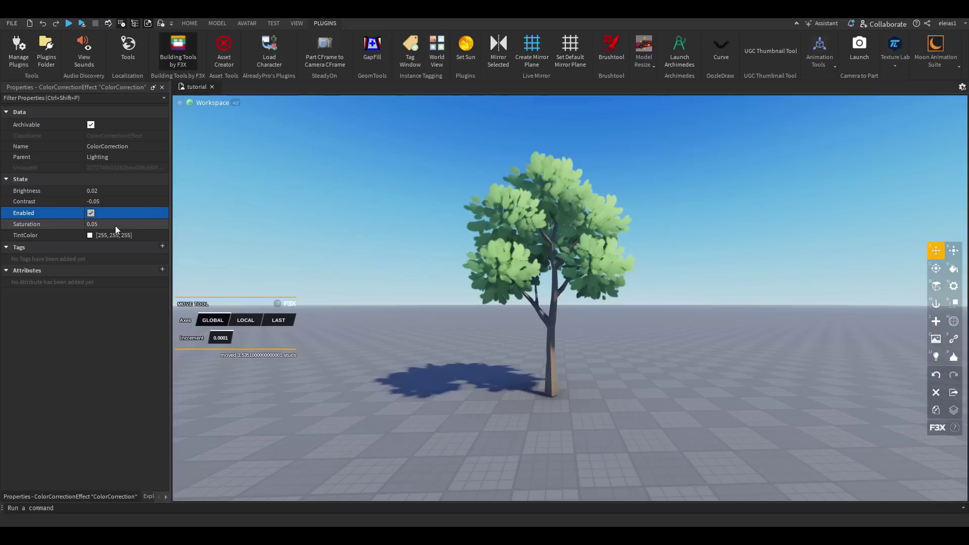
# Set the ColorCorrection effect's Saturation to 0.15.
pyautogui.click(105, 225)
pyautogui.moveTo(144, 224); pyautogui.dragTo(151, 224)
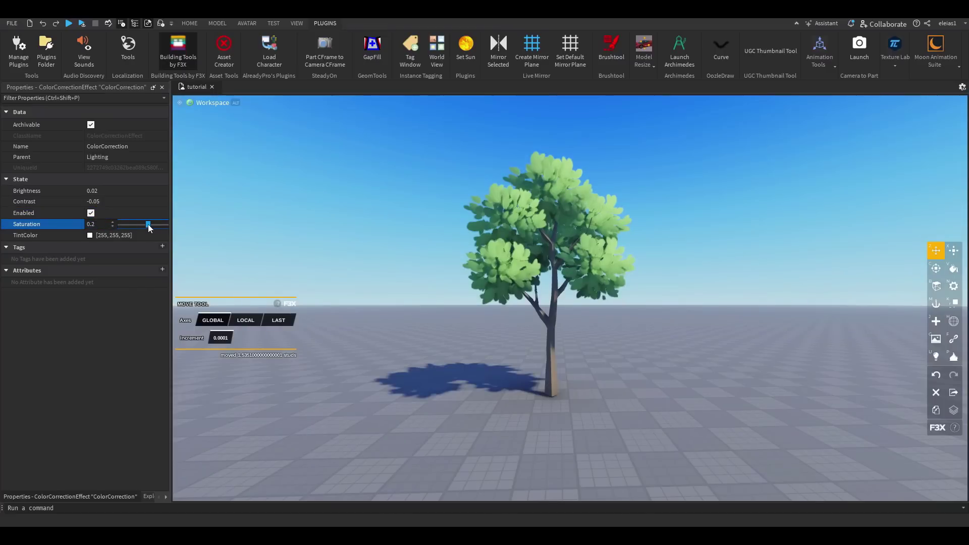
pyautogui.click(105, 224)
pyautogui.write('0.15')
pyautogui.press('Return')
# Toggle the ColorCorrection effect's Enabled state to compare the tree with and without it.
pyautogui.moveTo(230, 201); pyautogui.dragTo(231, 194, button='right')
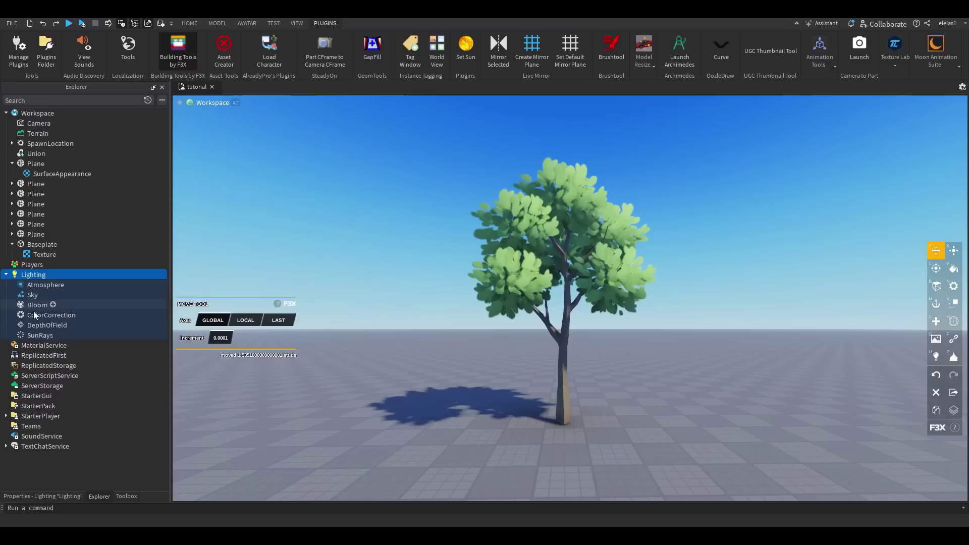
pyautogui.click(33, 313)
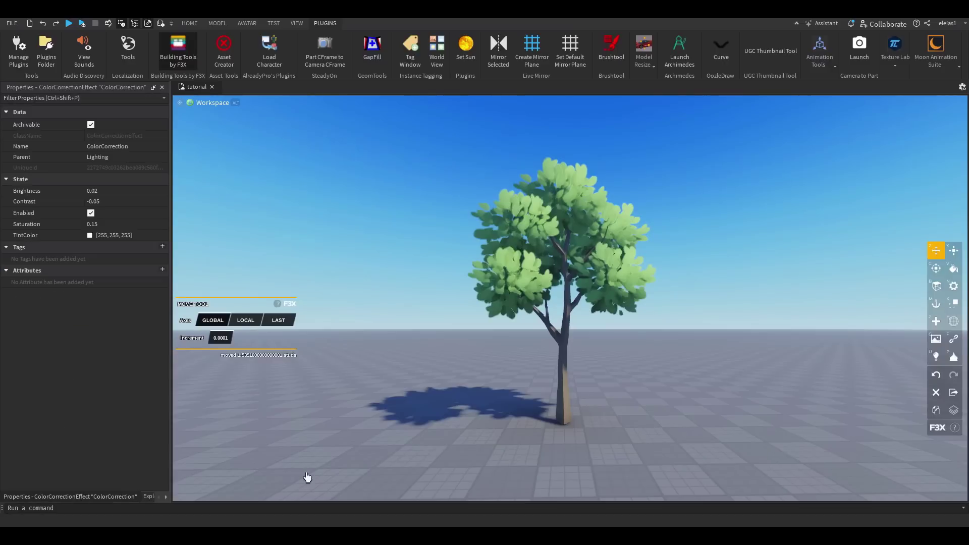
pyautogui.click(89, 211)
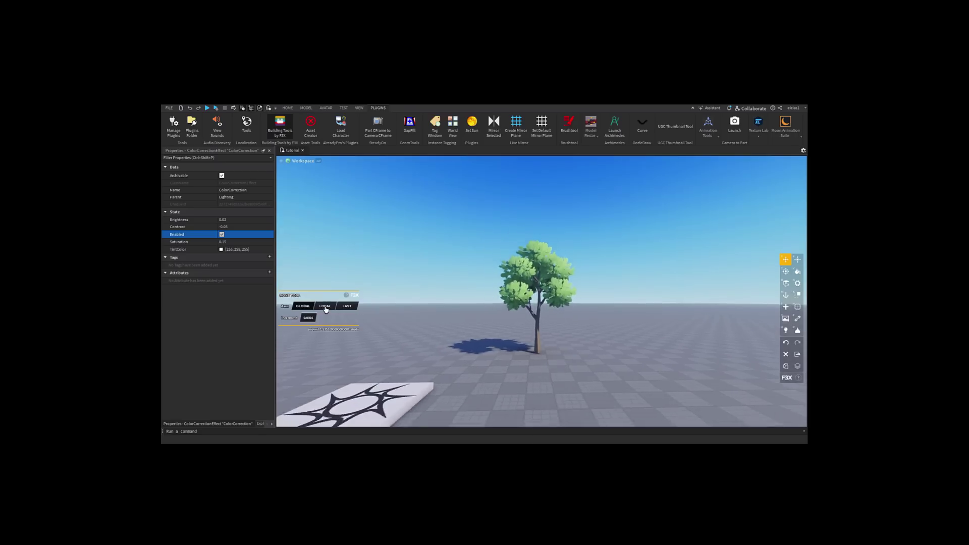
# Create a block part beside the tree's crown and resize it to 1, 1, 1.
pyautogui.press('w')
pyautogui.click(571, 431)
pyautogui.write('E')
pyautogui.click(624, 384)
pyautogui.press('e')
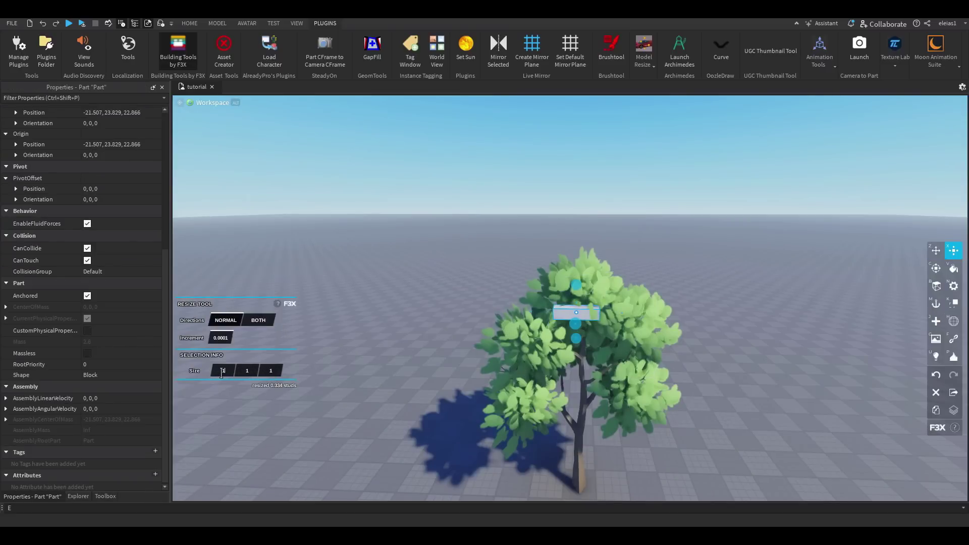
# Turn off the new part's collision and set its Transparency to 1.
pyautogui.press('k')
pyautogui.click(240, 323)
pyautogui.press('n')
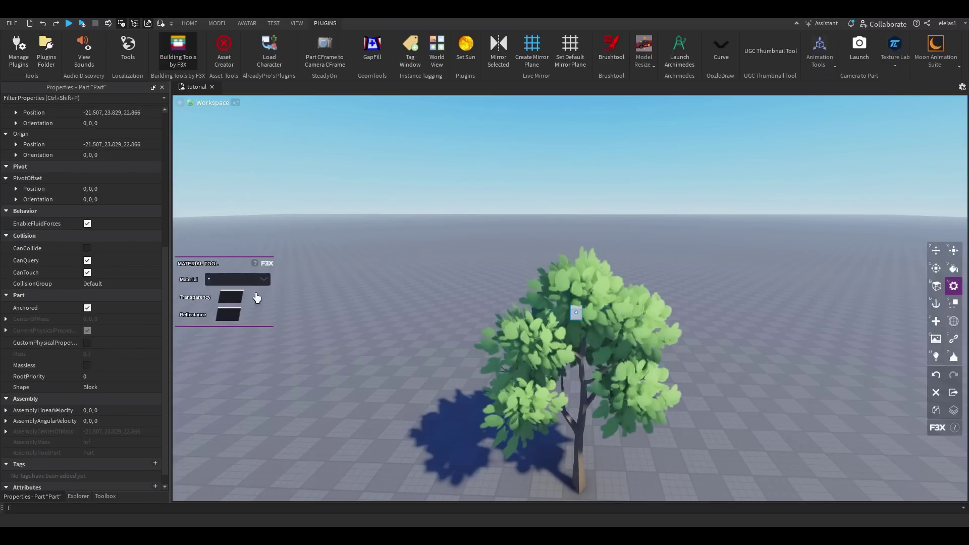
# Move the transparent part just above the tree's crown, to position -22.717, 29.477, 21.063.
pyautogui.press('z')
pyautogui.press('w')
pyautogui.moveTo(424, 275); pyautogui.dragTo(444, 265, button='right')
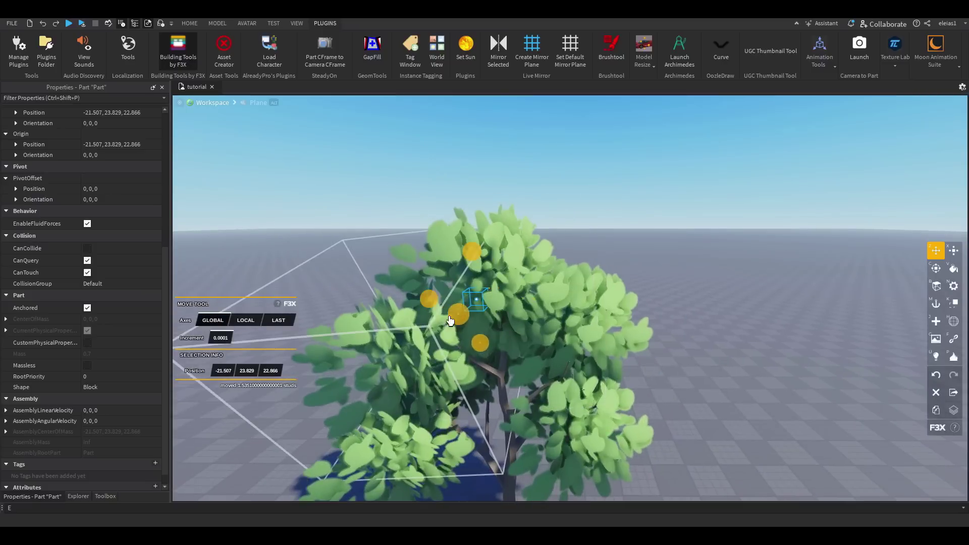
pyautogui.moveTo(458, 315); pyautogui.dragTo(446, 328)
pyautogui.moveTo(519, 310); pyautogui.dragTo(544, 311)
pyautogui.moveTo(518, 341); pyautogui.dragTo(517, 336, button='right')
pyautogui.press('s')
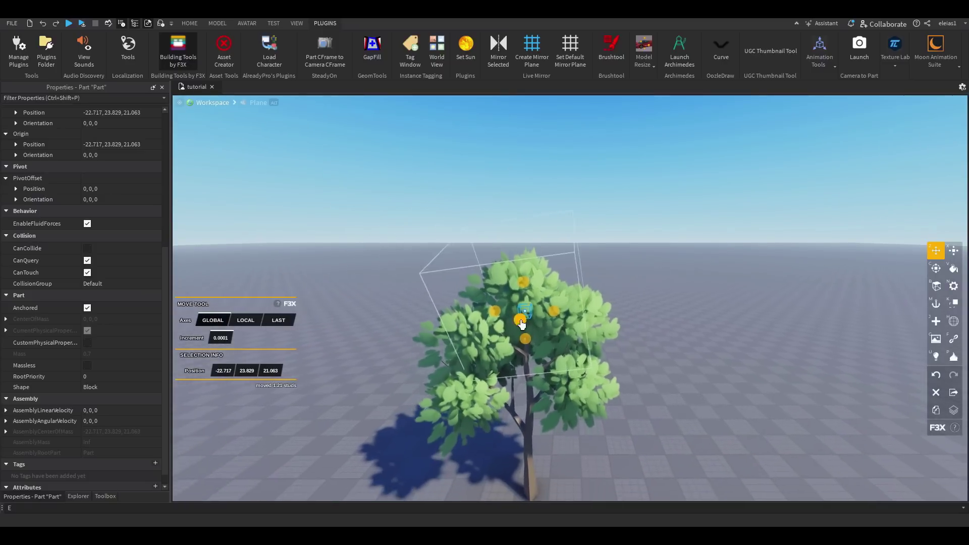
pyautogui.moveTo(526, 290); pyautogui.dragTo(525, 219)
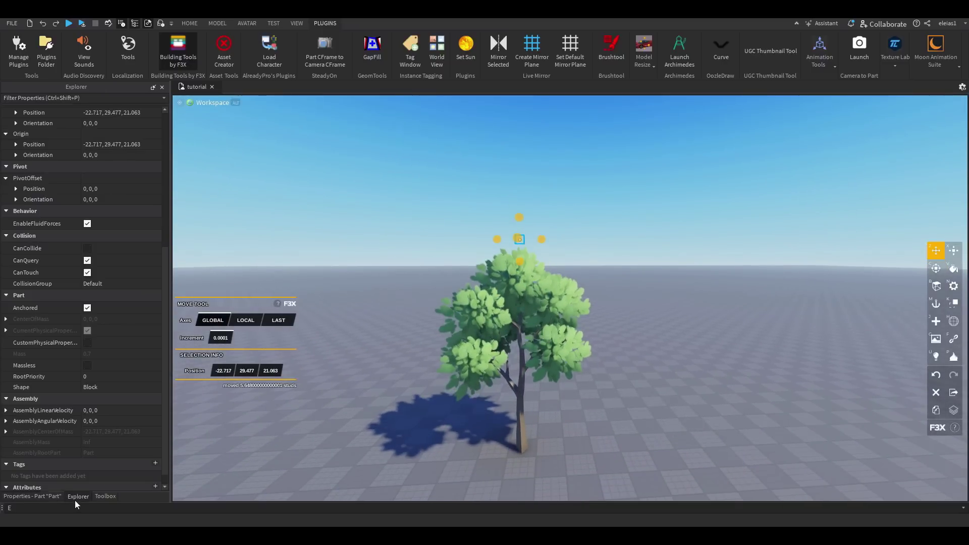
# Insert a PointLight into the transparent part above the crown and show its properties.
pyautogui.click(77, 496)
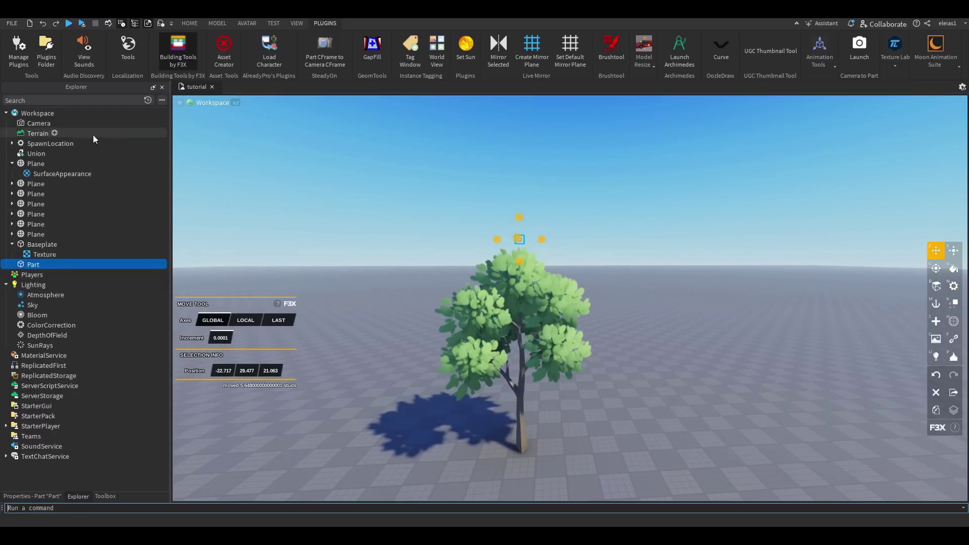
pyautogui.moveTo(402, 266); pyautogui.dragTo(402, 260, button='right')
pyautogui.scroll(1, 403, 266)
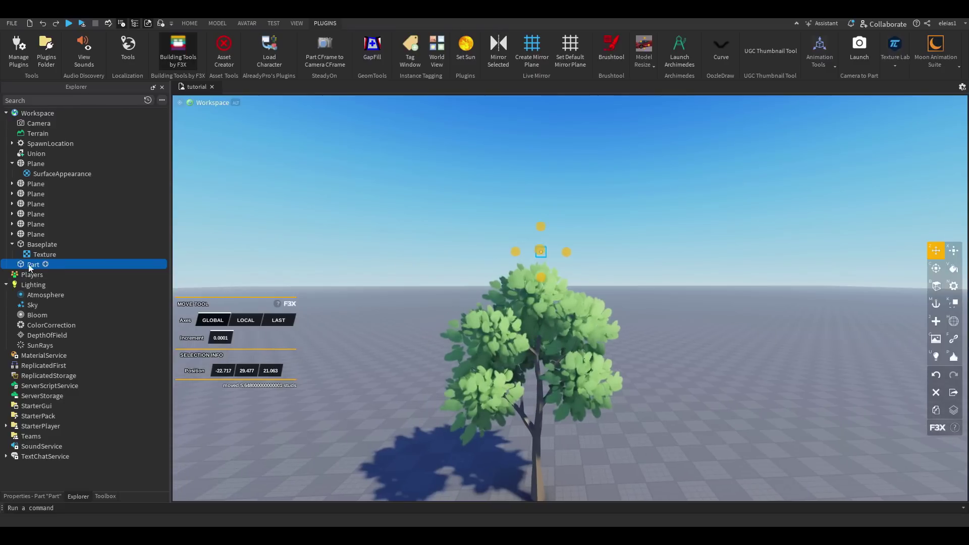
pyautogui.click(46, 264)
pyautogui.write('p')
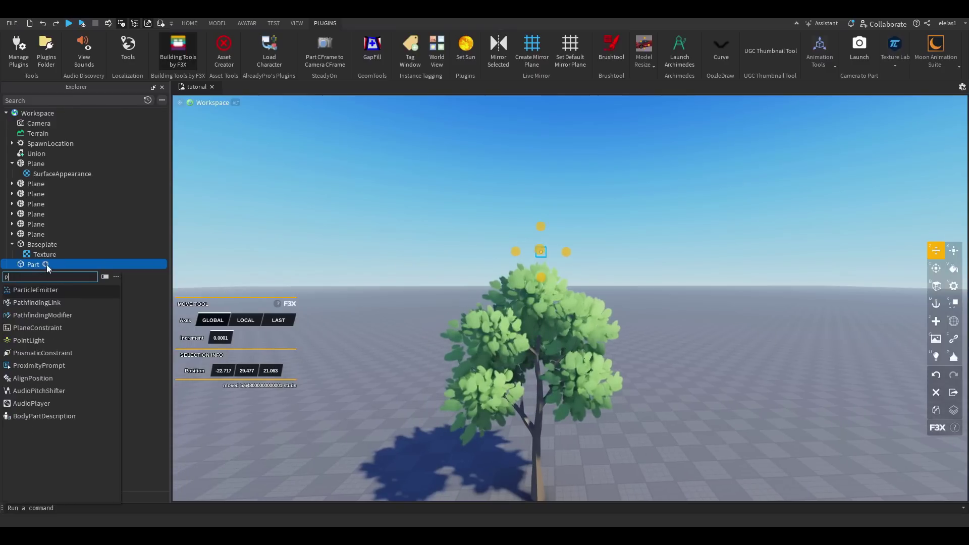
pyautogui.write('o')
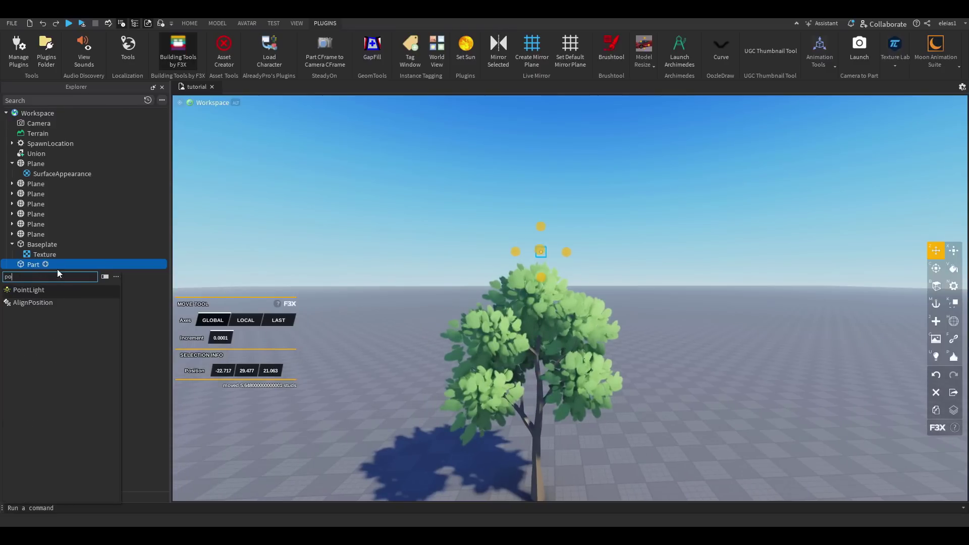
pyautogui.click(26, 292)
pyautogui.click(65, 496)
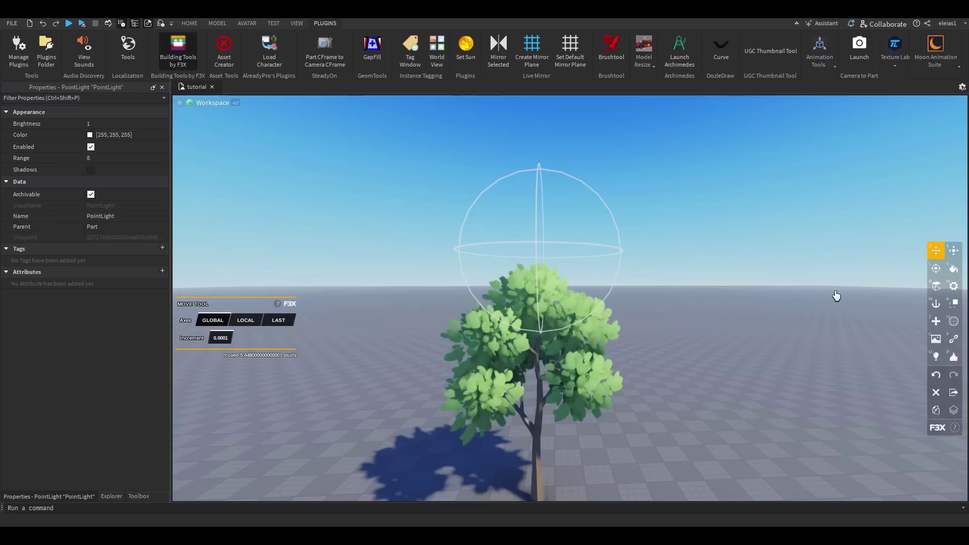
# Colour the part's point light a bright yellow-green and set its Range to 15 with the F3X Lighting tool.
pyautogui.click(539, 250)
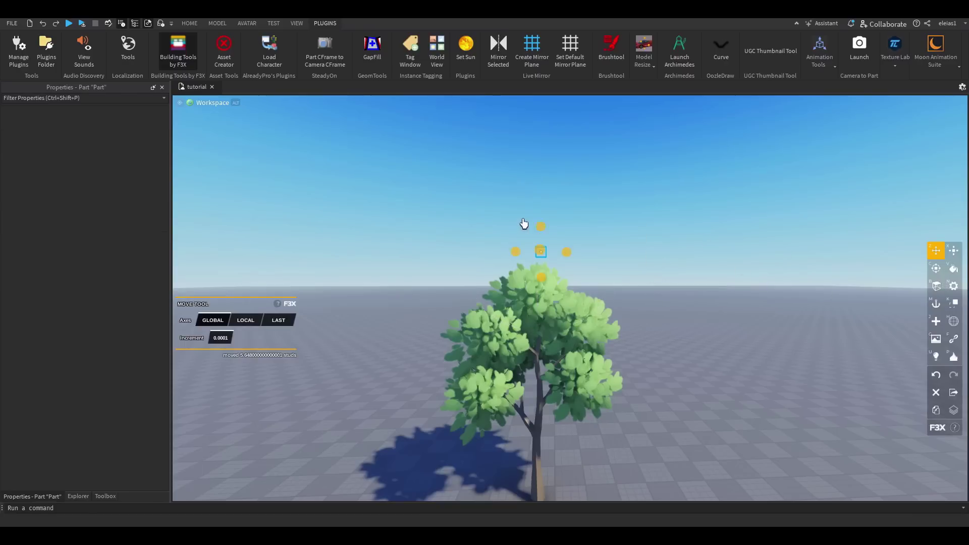
pyautogui.press('u')
pyautogui.click(195, 298)
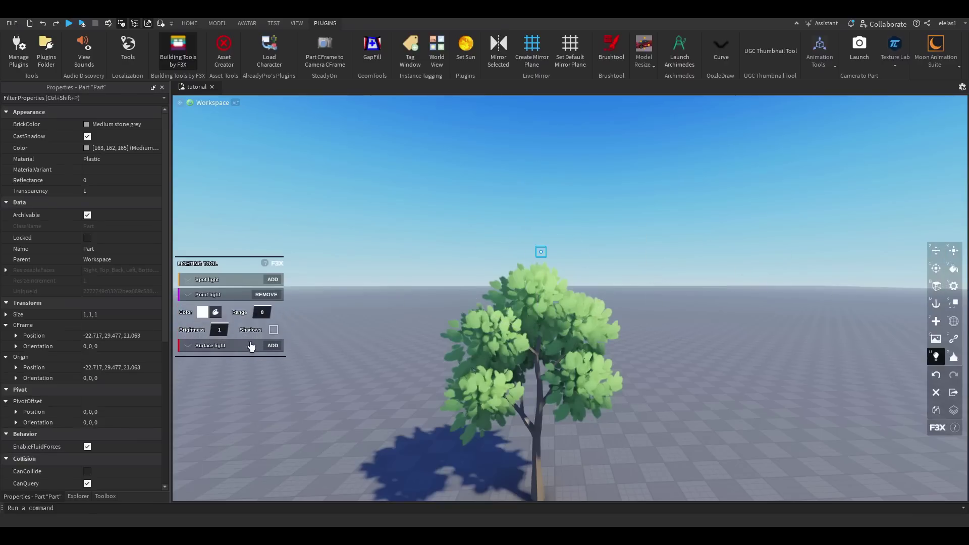
pyautogui.press('q')
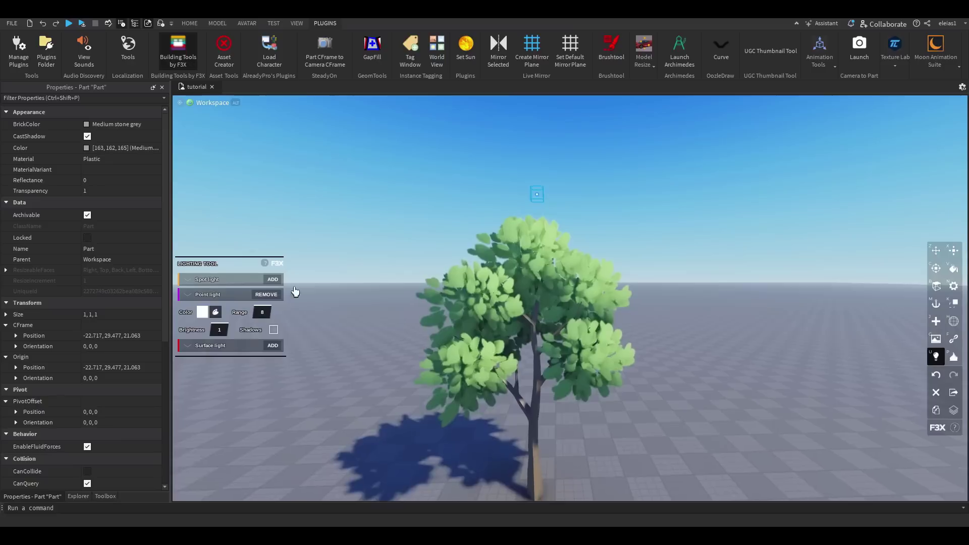
pyautogui.press('w')
pyautogui.press('s')
pyautogui.moveTo(402, 323); pyautogui.dragTo(392, 312, button='right')
pyautogui.press('w')
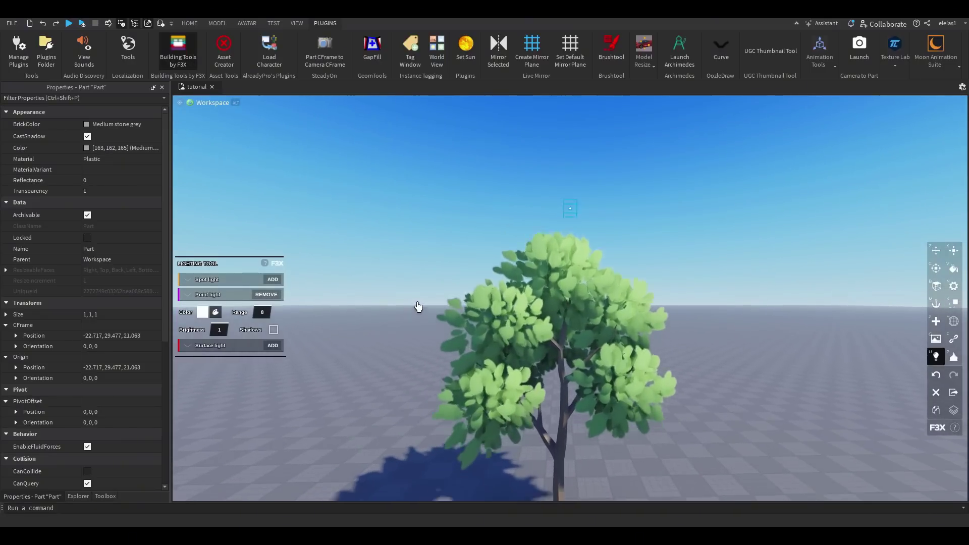
pyautogui.click(216, 312)
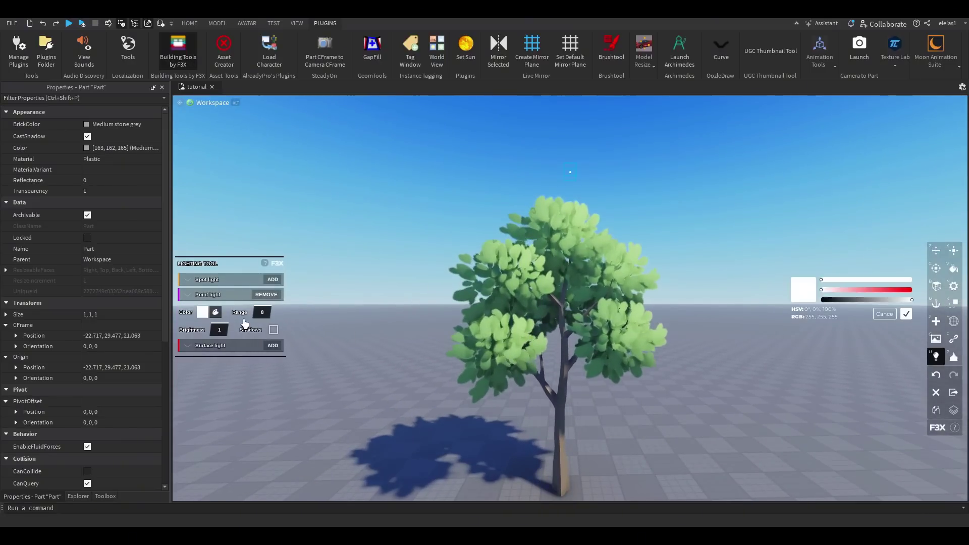
pyautogui.moveTo(847, 289); pyautogui.dragTo(896, 290)
pyautogui.click(842, 281)
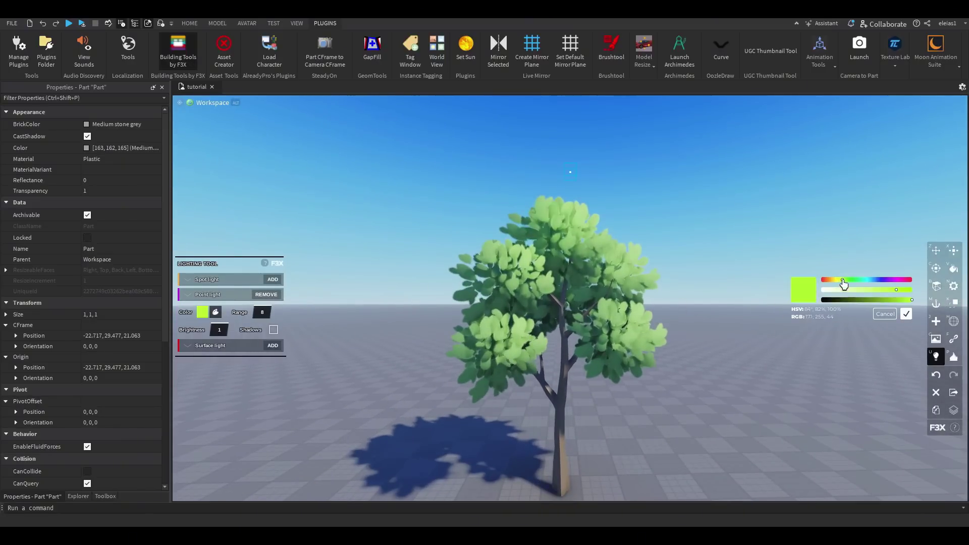
pyautogui.click(906, 314)
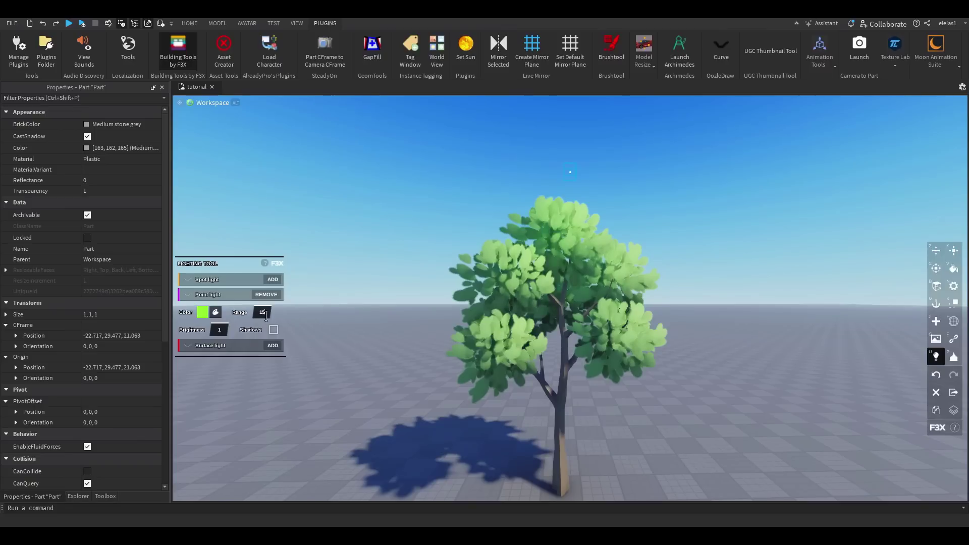
# Lower the light part to position -22.717, 29.258, 21.063 and set its point light's Brightness to 1.5.
pyautogui.press('z')
pyautogui.moveTo(575, 193); pyautogui.dragTo(609, 212)
pyautogui.press('u')
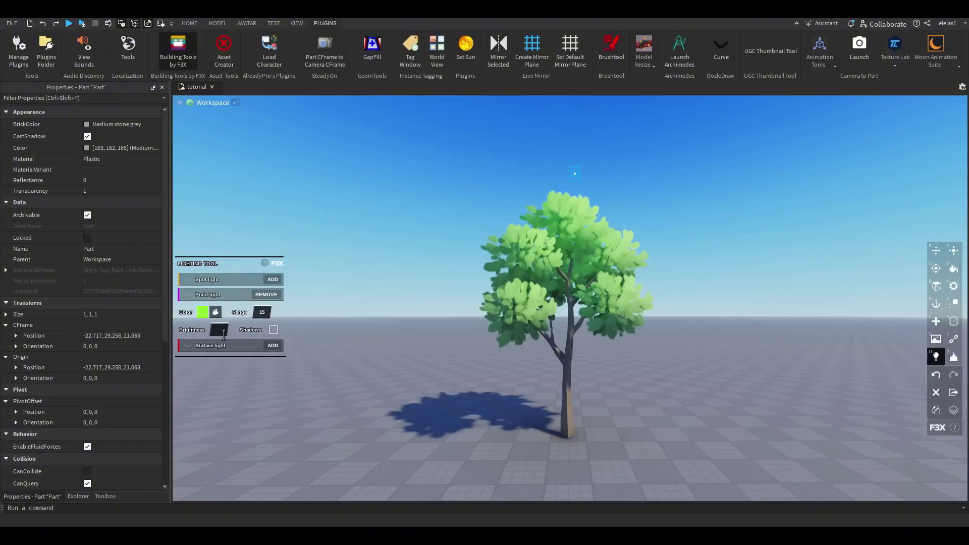
pyautogui.write('.5')
pyautogui.press('Return')
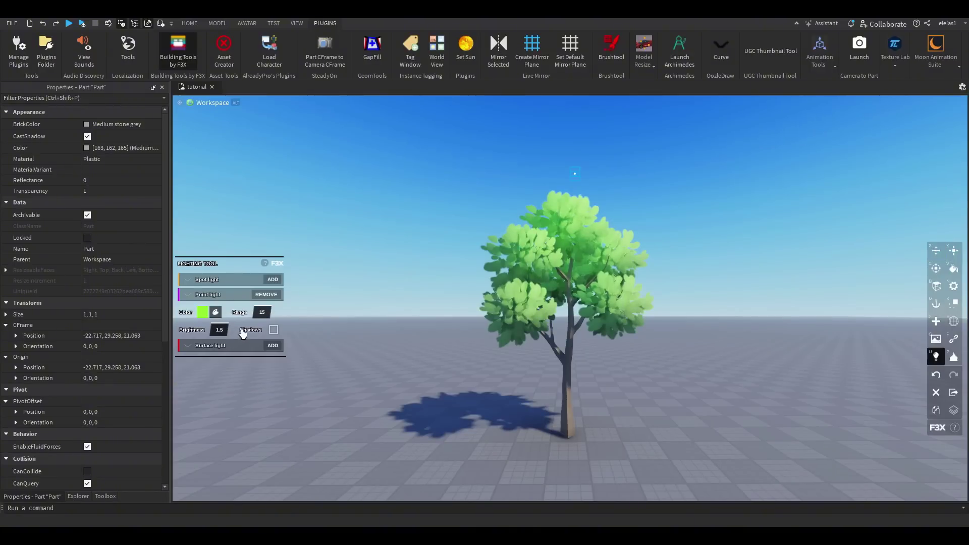
pyautogui.press('Return')
# Move the light part to -23.635, 29.584, 21.063, and delete and restore it to compare the lighting.
pyautogui.press('z')
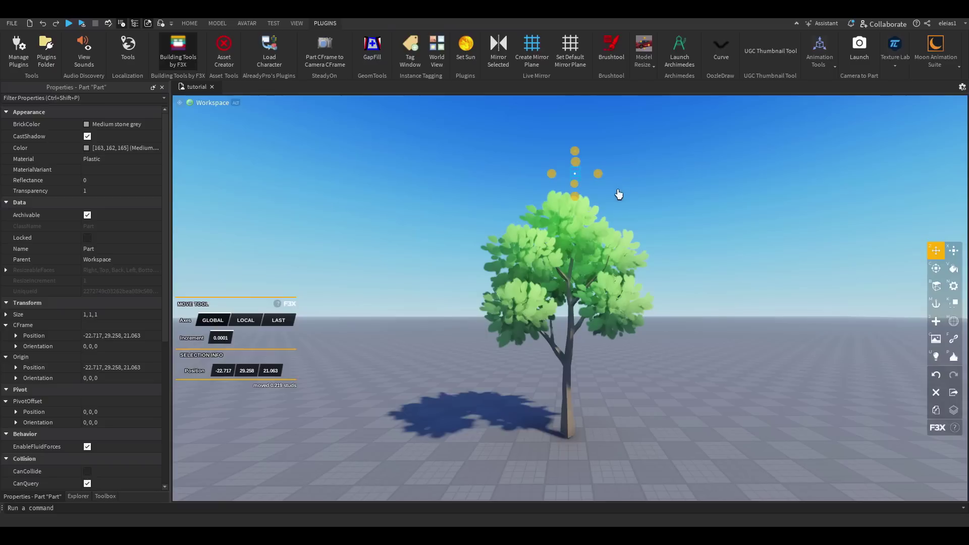
pyautogui.moveTo(613, 191); pyautogui.dragTo(591, 197)
pyautogui.press('Delete')
pyautogui.scroll(-2, 696, 256)
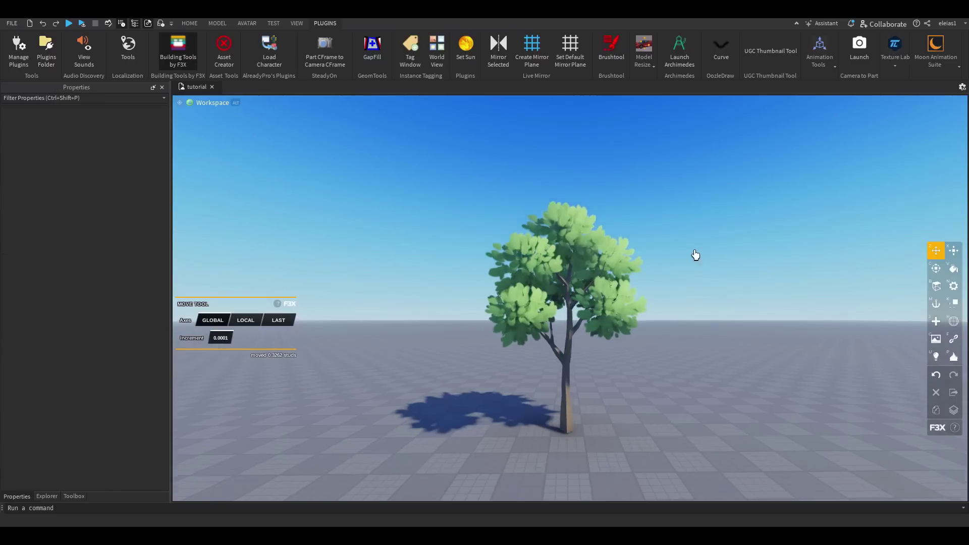
pyautogui.hotkey('ctrl', 'z')
# Fine-tune the hue of the green point light above the crown.
pyautogui.rightClick(695, 255)
pyautogui.click(674, 255)
pyautogui.scroll(3, 674, 255)
pyautogui.press('u')
pyautogui.click(215, 312)
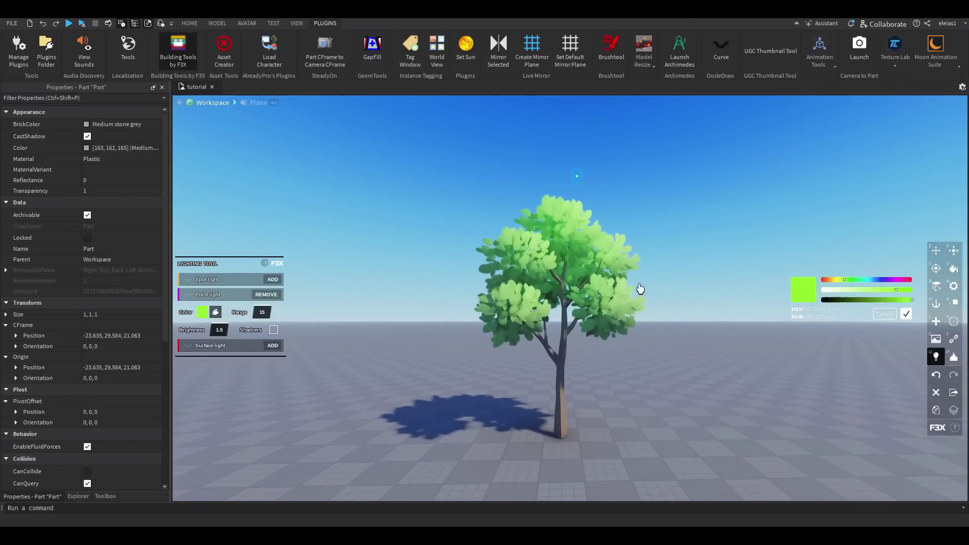
pyautogui.moveTo(846, 284)
pyautogui.mouseDown()
pyautogui.moveTo(854, 282)
pyautogui.moveTo(843, 281)
pyautogui.mouseUp()
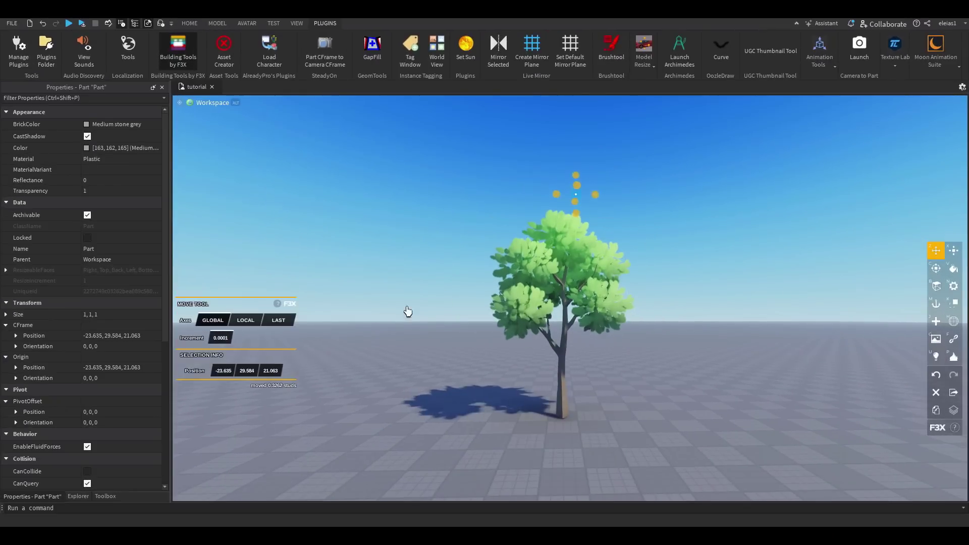
# Move the green light part to position -24.944, 28.855, 21.063 above the crown.
pyautogui.press('u')
pyautogui.press('z')
pyautogui.hotkey('ctrl', 'z')
pyautogui.moveTo(578, 214); pyautogui.dragTo(589, 221)
pyautogui.scroll(2, 591, 220)
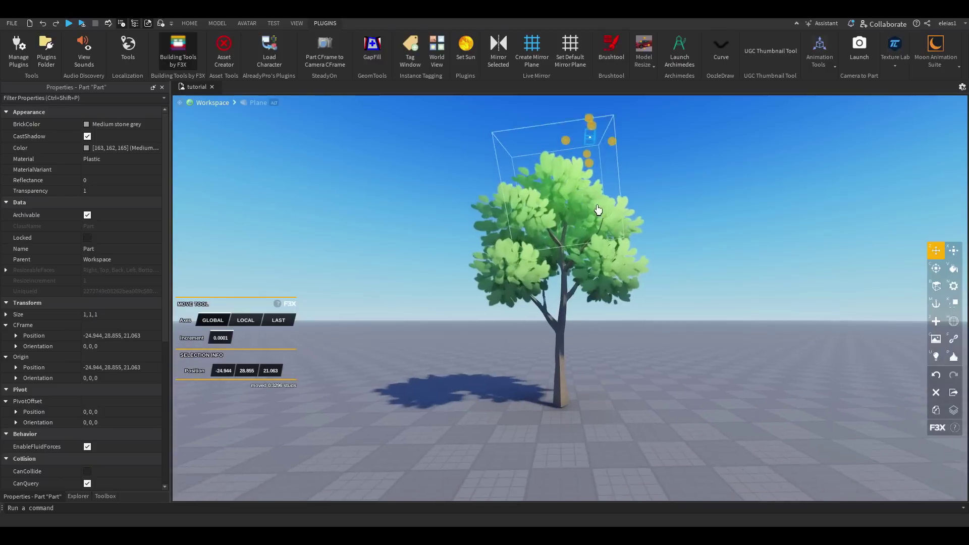
# Place a copy of the light part beneath the lower foliage at -18.396, 11.968, 29.61 and colour its point light blue.
pyautogui.moveTo(589, 152); pyautogui.dragTo(525, 371)
pyautogui.press('u')
pyautogui.click(220, 312)
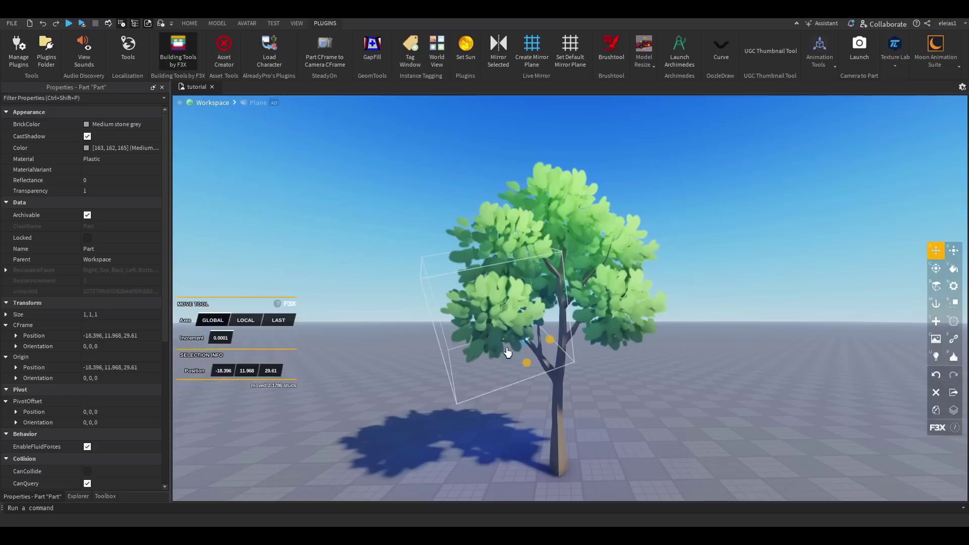
# Set the blue point light's Brightness to 5 and its Range to 15, and raise its part slightly.
pyautogui.press('u')
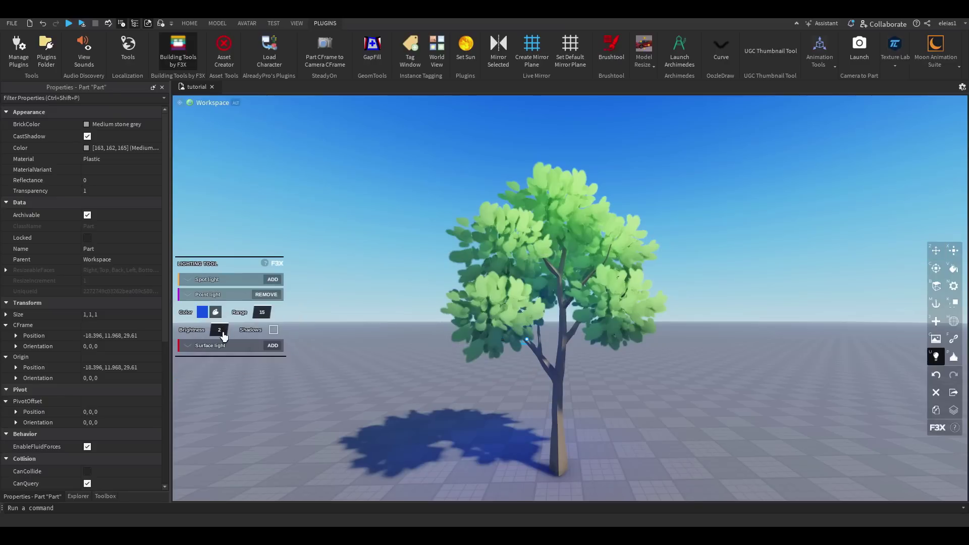
pyautogui.click(220, 330)
pyautogui.write('5')
pyautogui.press('Return')
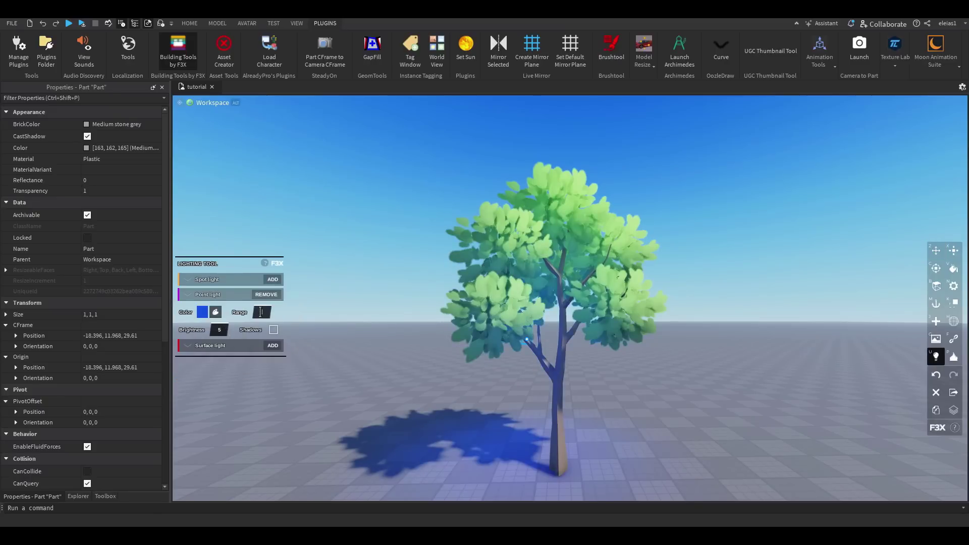
pyautogui.write('15')
pyautogui.press('Return')
pyautogui.press('z')
pyautogui.moveTo(521, 357); pyautogui.dragTo(522, 328)
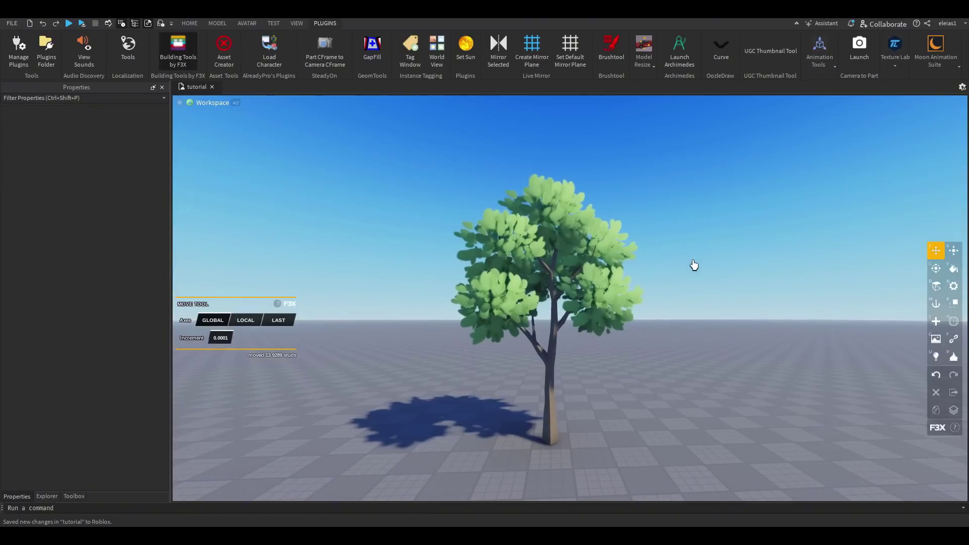
# Undo and redo the removal of the grouped light parts to compare the tree with and without their lighting.
pyautogui.hotkey('ctrl', 'z')
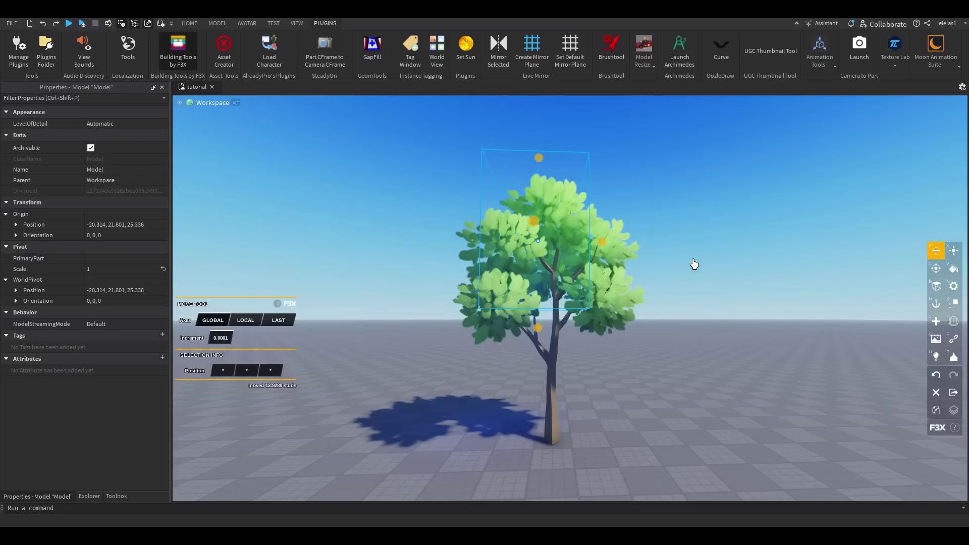
pyautogui.scroll(-2, 694, 264)
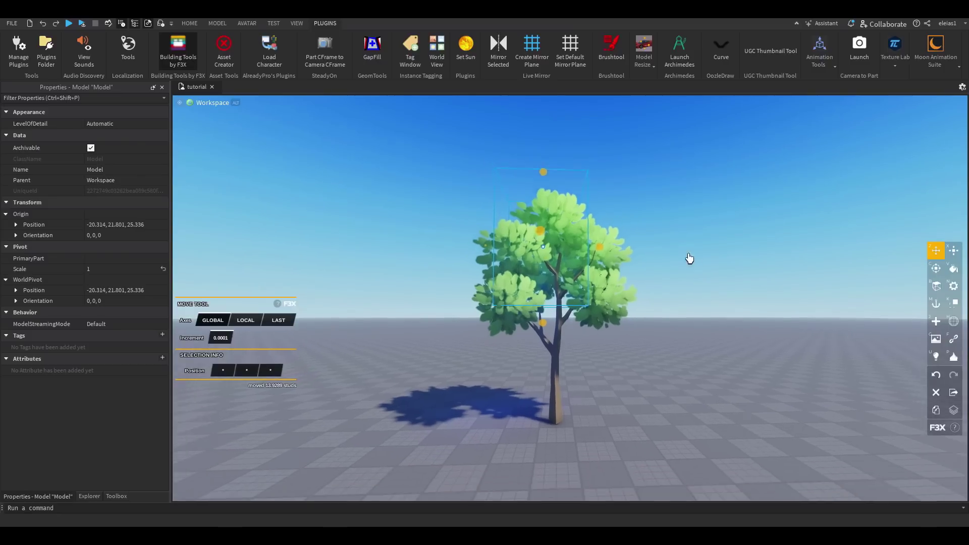
pyautogui.click(663, 236)
pyautogui.hotkey('ctrl', 'z')
pyautogui.hotkey('ctrl', 'y')
pyautogui.hotkey('ctrl', 'z')
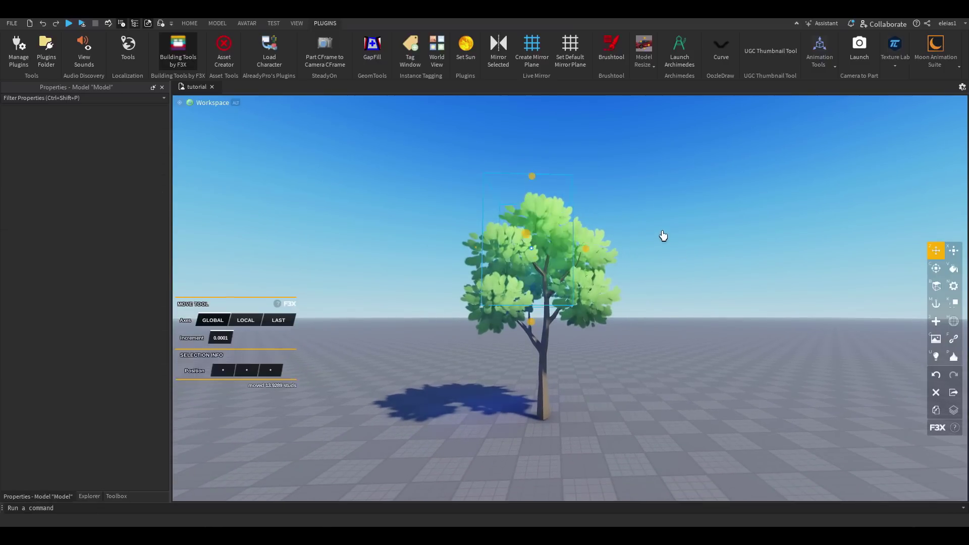
pyautogui.hotkey('ctrl', 'y')
pyautogui.hotkey('ctrl', 'z')
pyautogui.scroll(1, 663, 236)
pyautogui.moveTo(663, 236); pyautogui.dragTo(540, 150, button='right')
pyautogui.press('d')
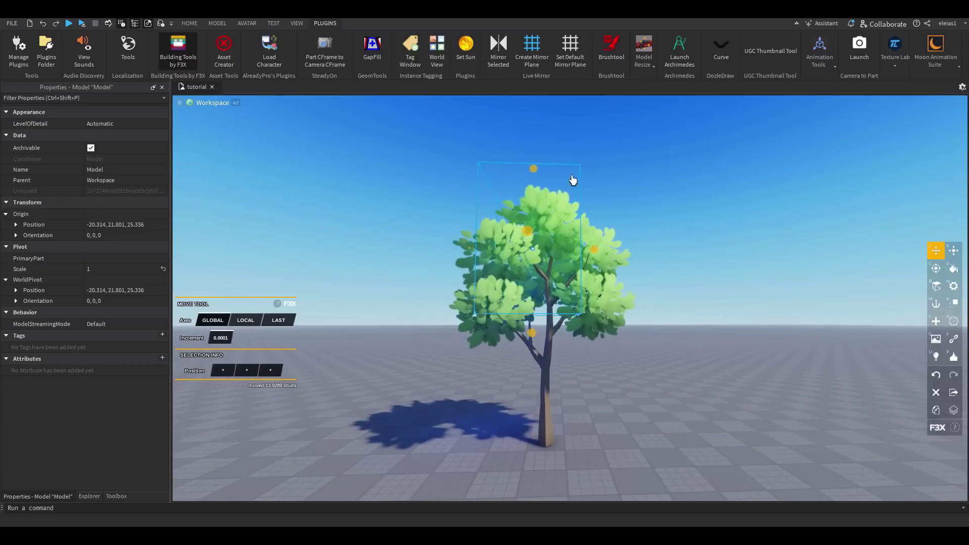
pyautogui.click(676, 331)
pyautogui.hotkey('ctrl', 'z')
pyautogui.hotkey('ctrl', 'y')
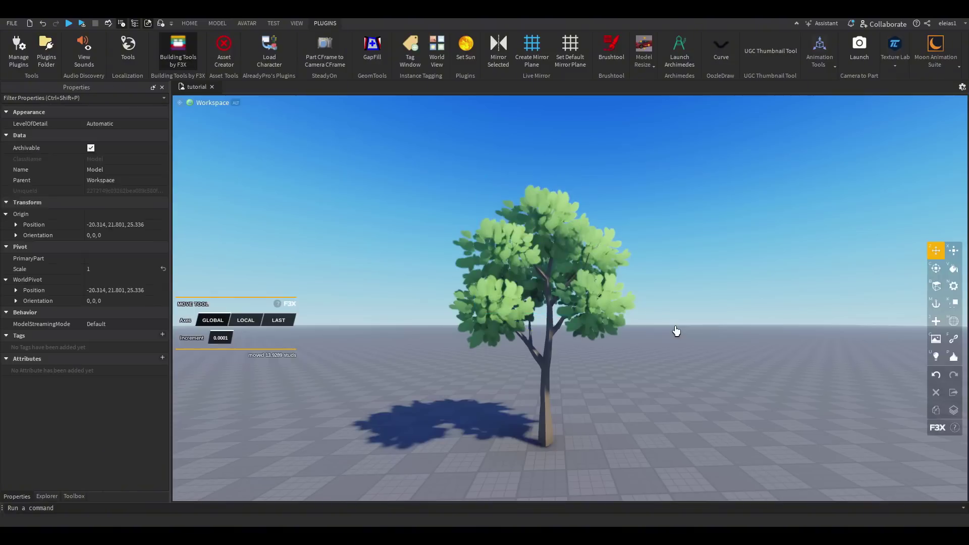